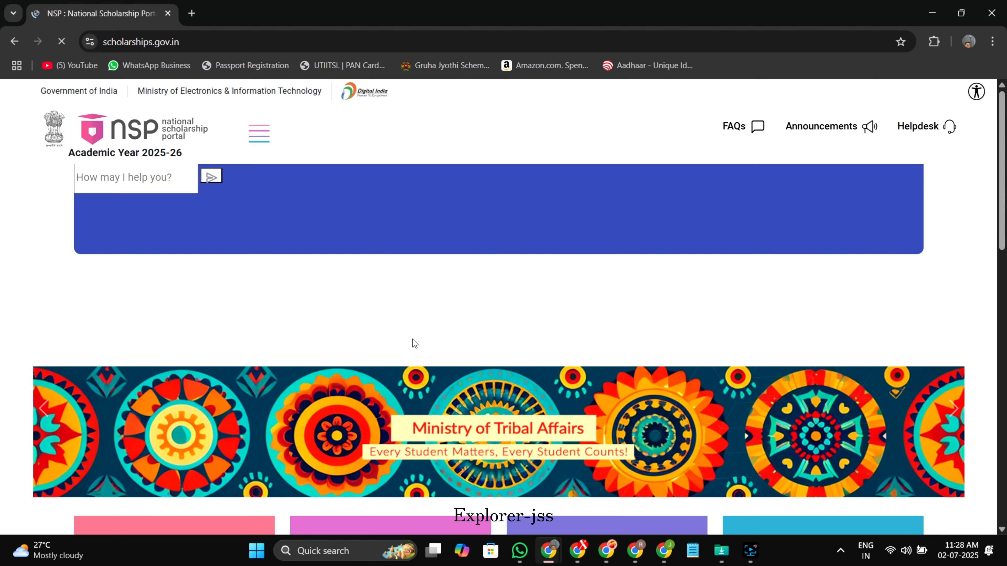
Go through the site menu to the Students 'Apply For One Time Registration (OTR)' login page
click(254, 137)
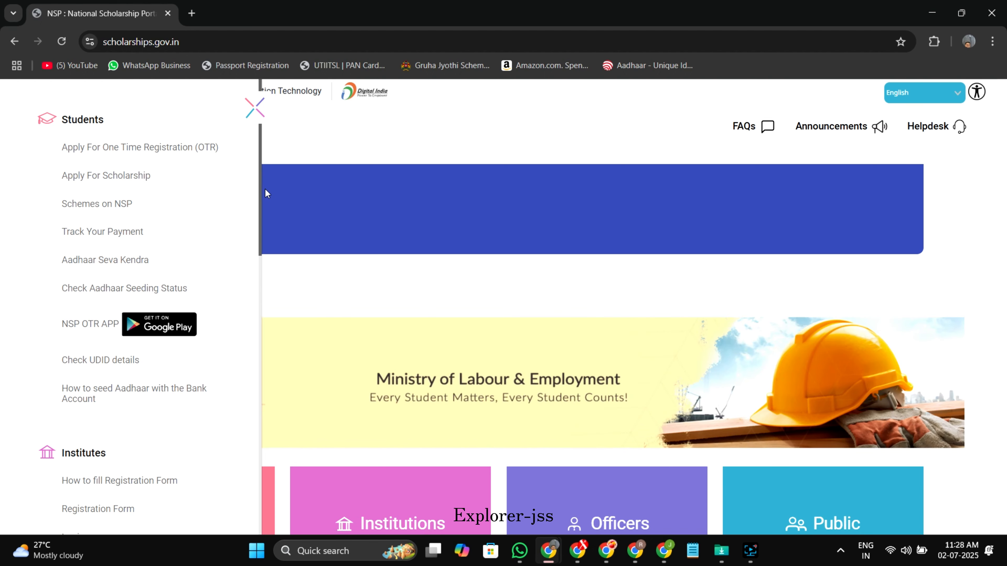
click(170, 154)
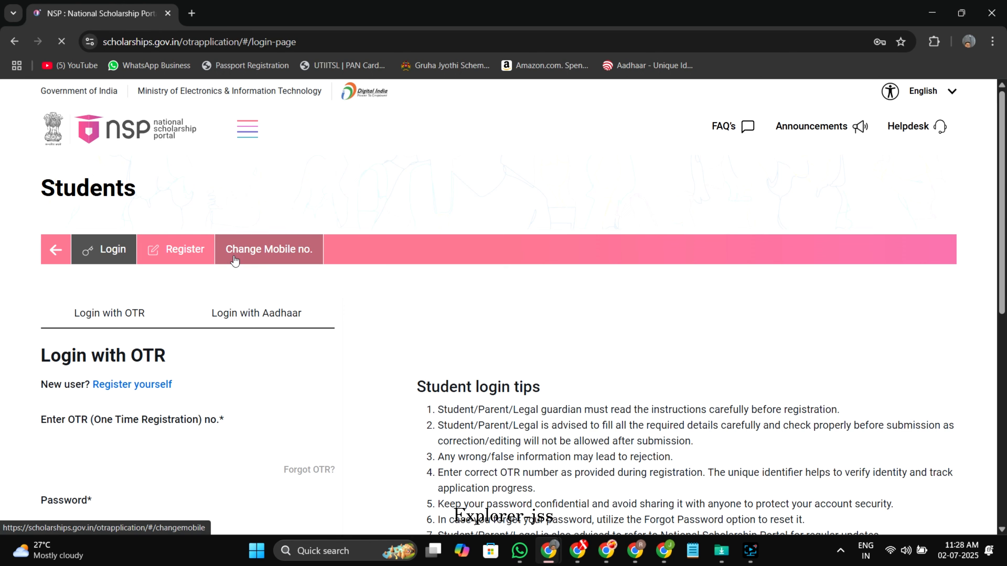
scroll(442, 179, down, 1)
scroll(442, 179, down, 3)
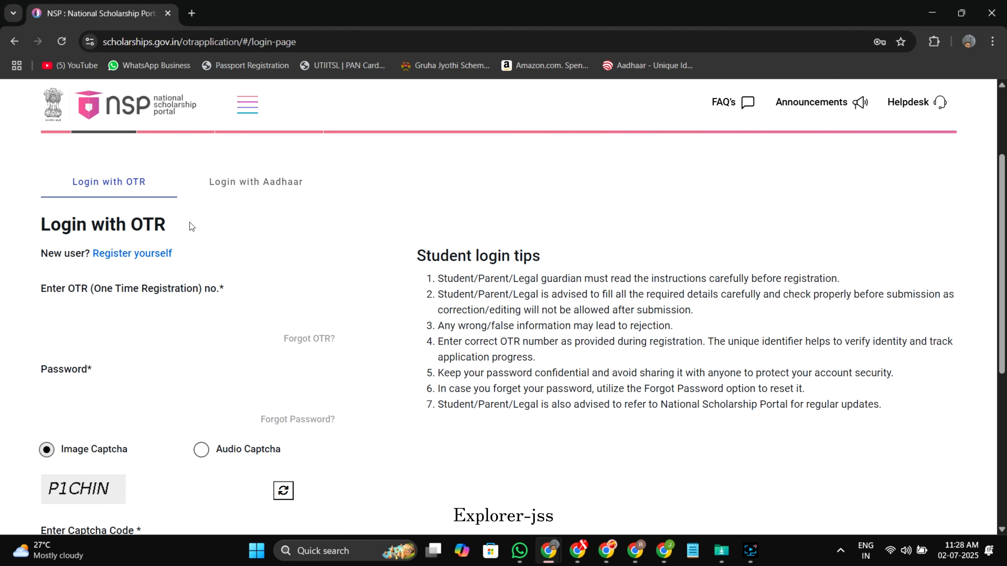
Start a new registration and accept both the OTR guidelines and Aadhaar de-duplication consent
click(134, 254)
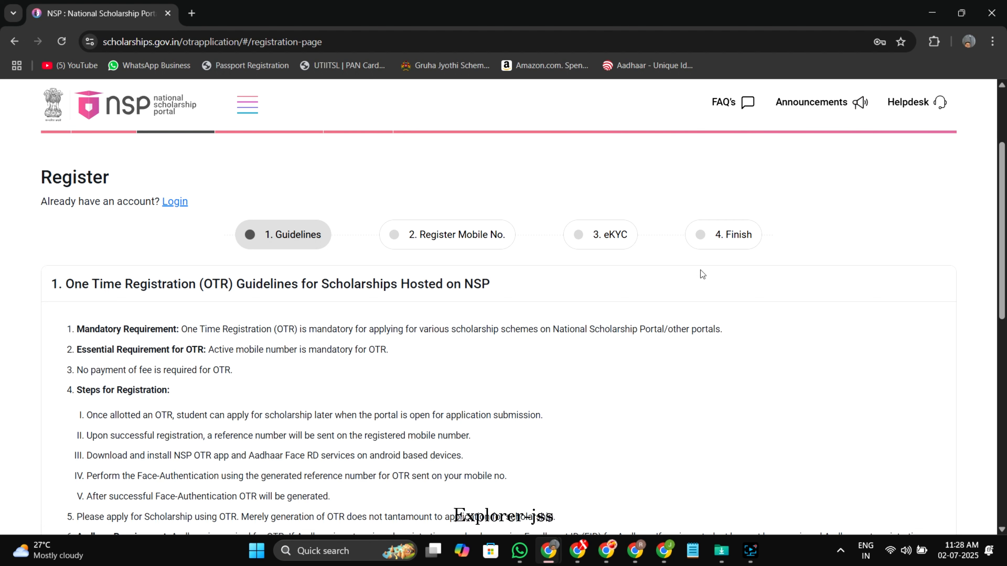
scroll(345, 311, down, 6)
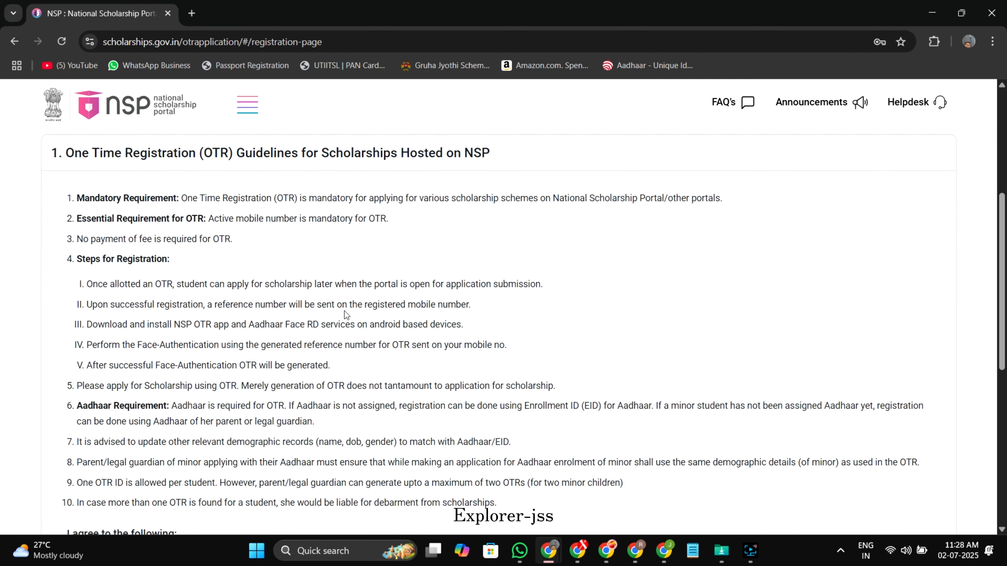
click(81, 372)
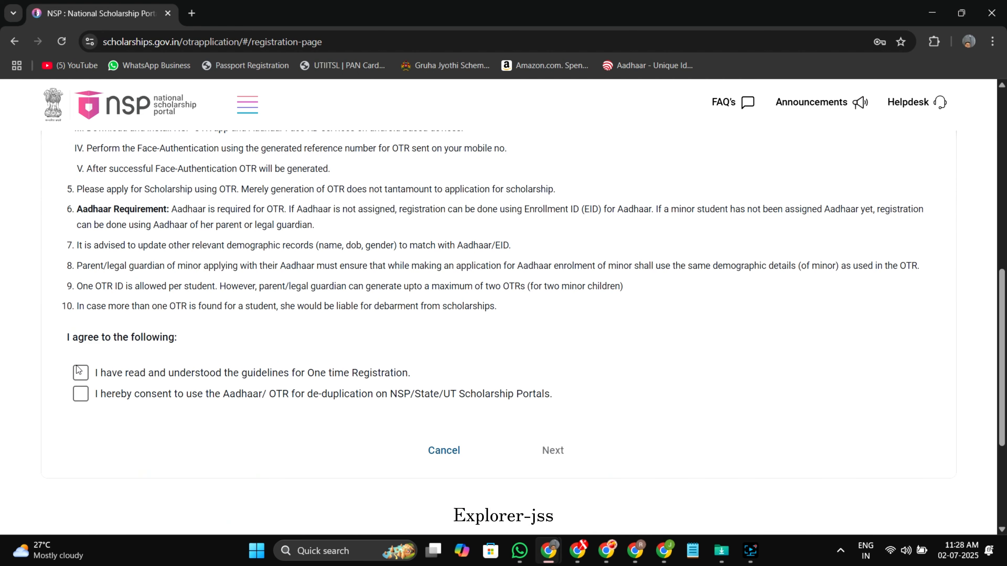
click(82, 395)
click(539, 451)
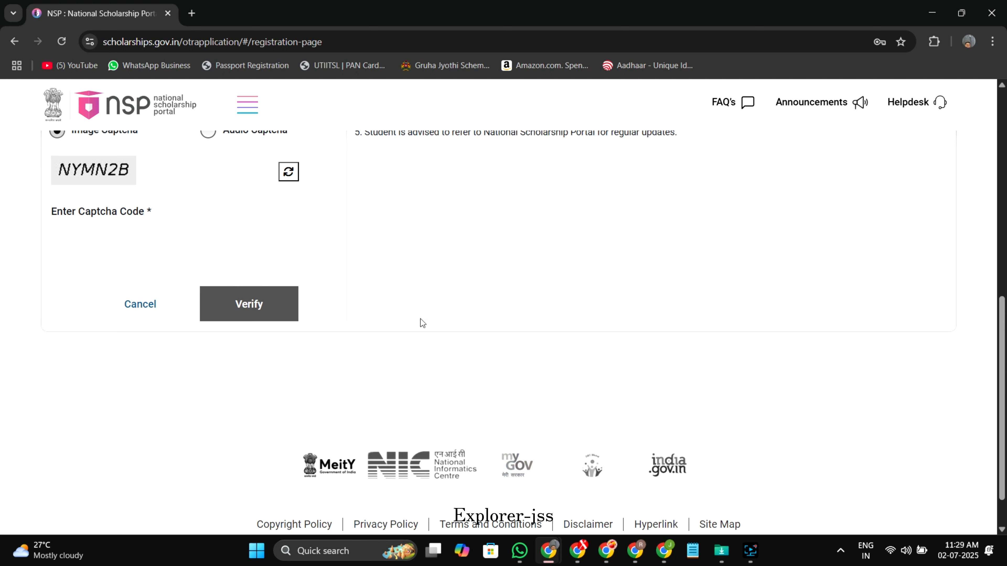
Enter the saved mobile number and verify it with the received OTP and captcha
scroll(189, 245, up, 8)
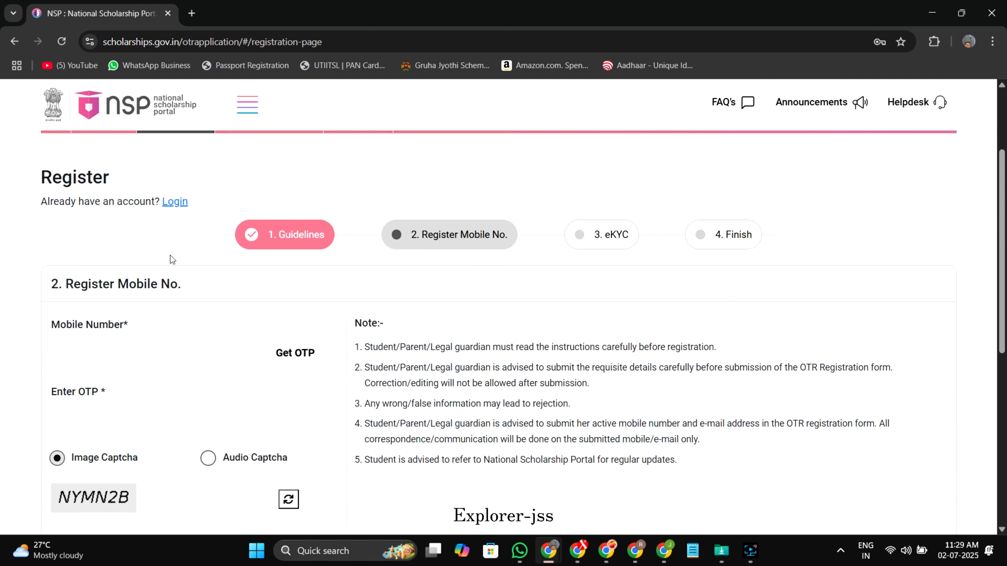
click(120, 353)
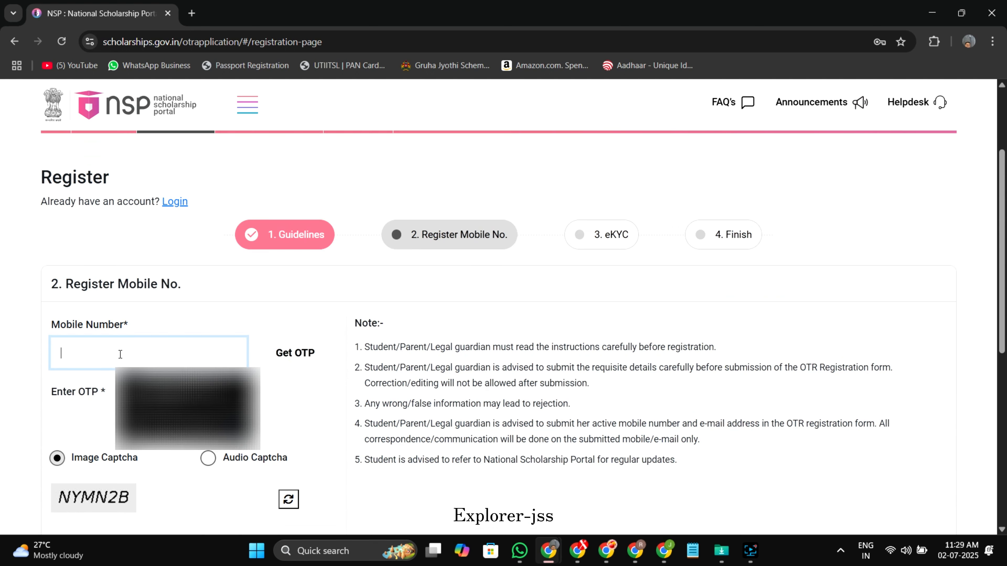
click(133, 389)
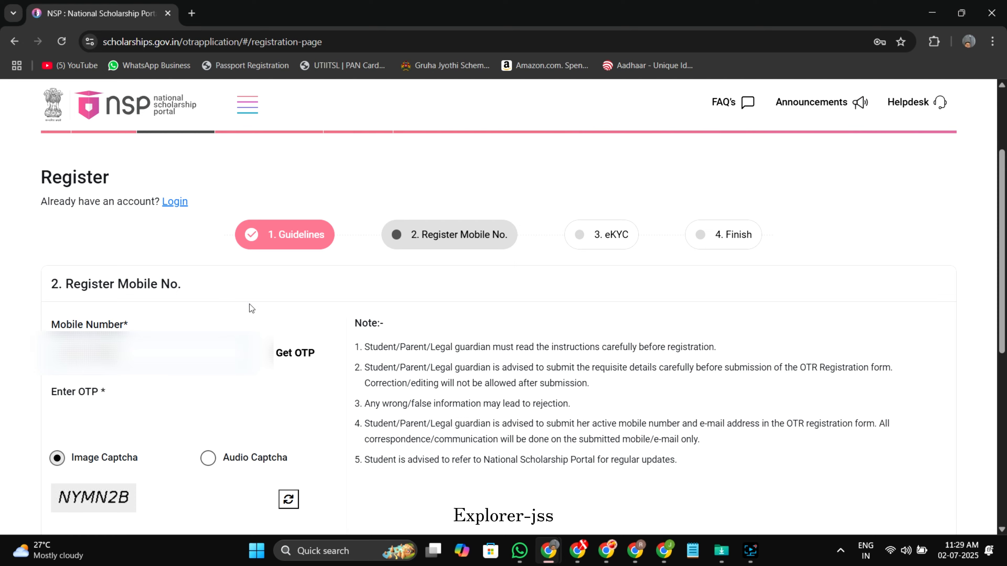
scroll(250, 305, down, 1)
click(296, 288)
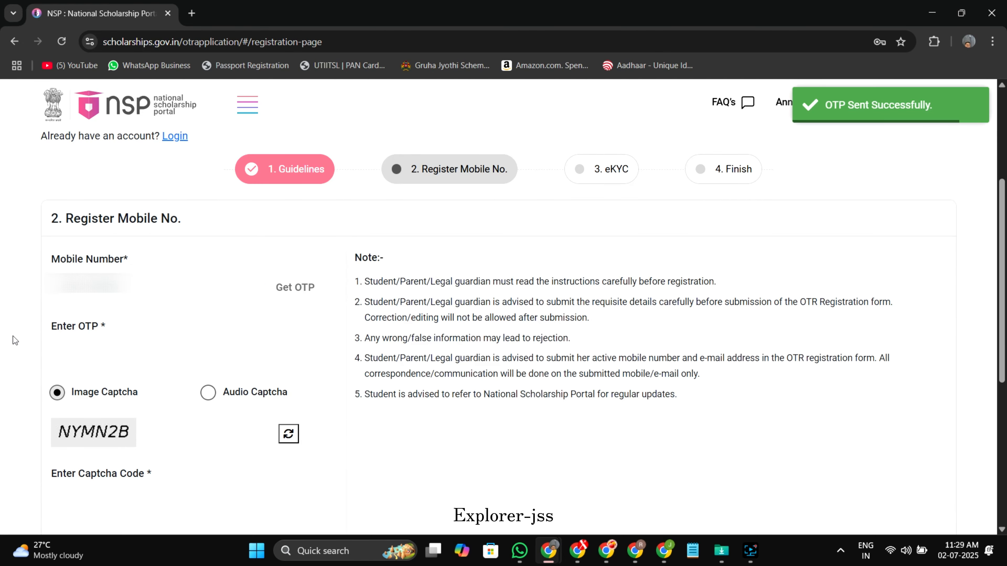
click(70, 359)
click(240, 456)
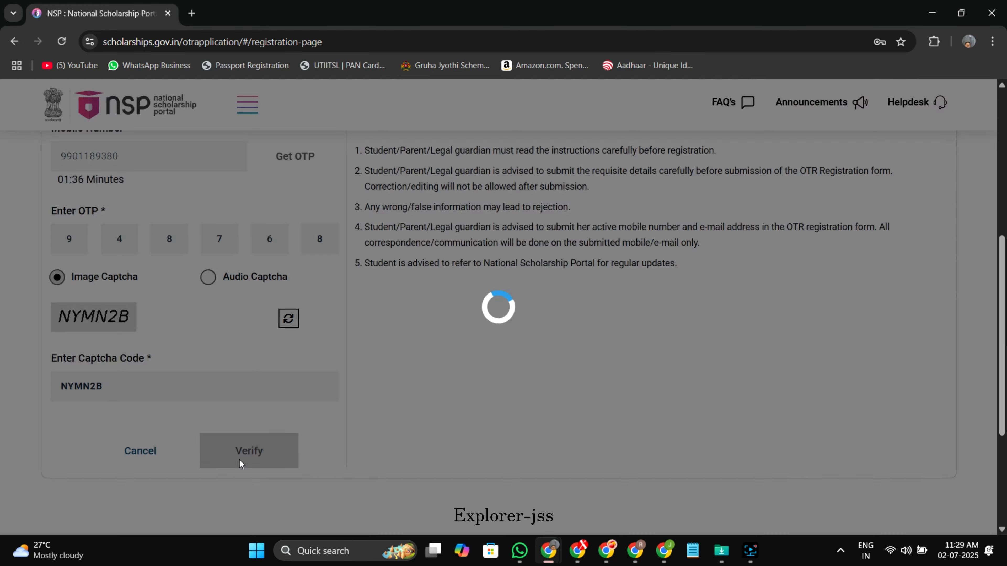
scroll(316, 317, up, 3)
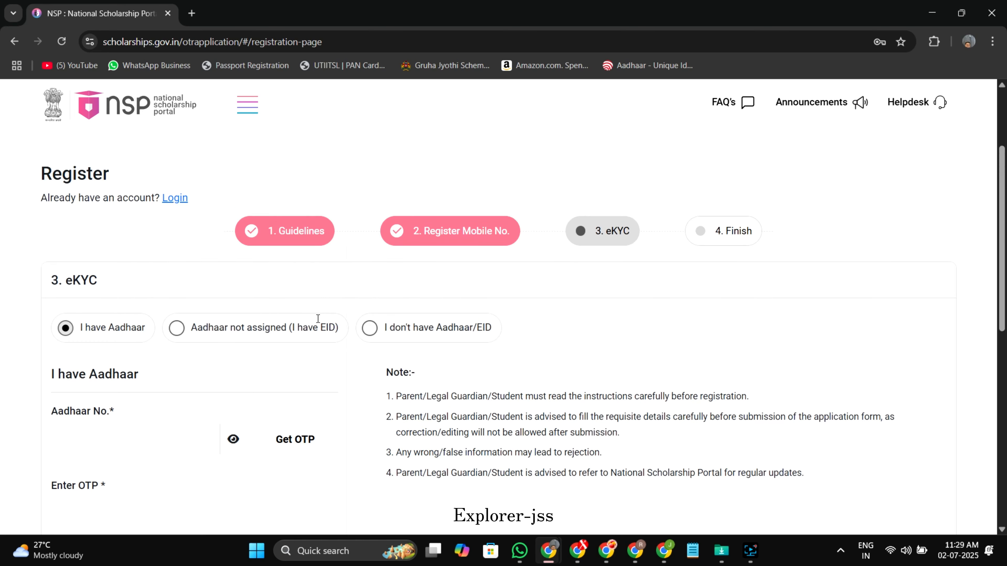
Enter the student's Aadhaar number, request an OTP and accept the Aadhaar consent terms
scroll(237, 297, down, 1)
click(136, 385)
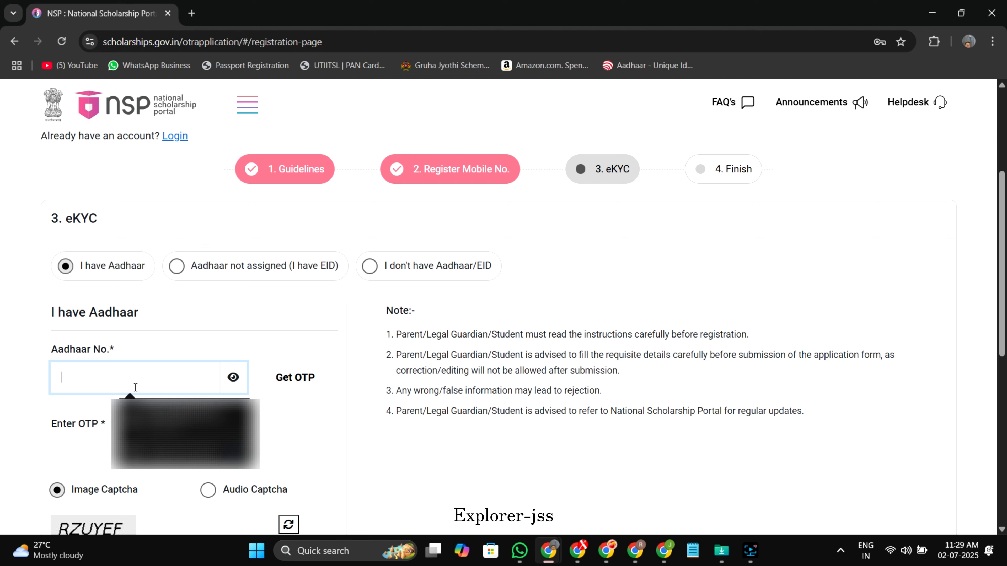
text(••)
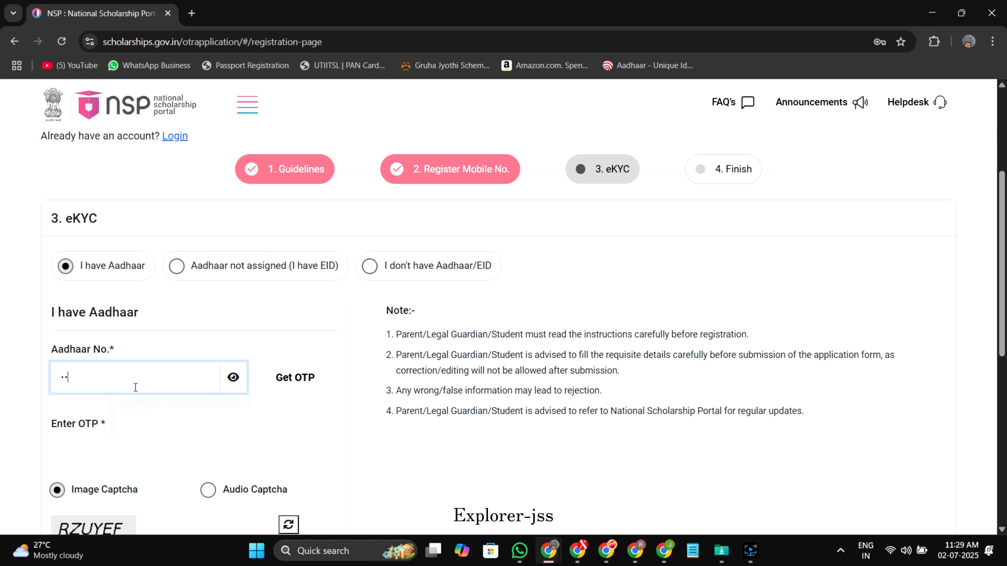
text(••••••)
click(263, 388)
scroll(502, 255, down, 5)
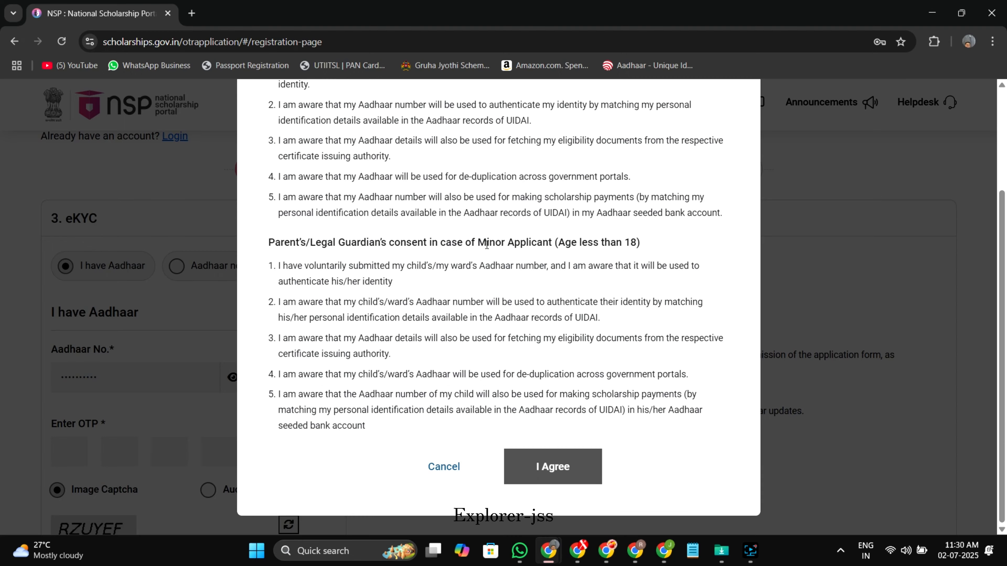
click(519, 465)
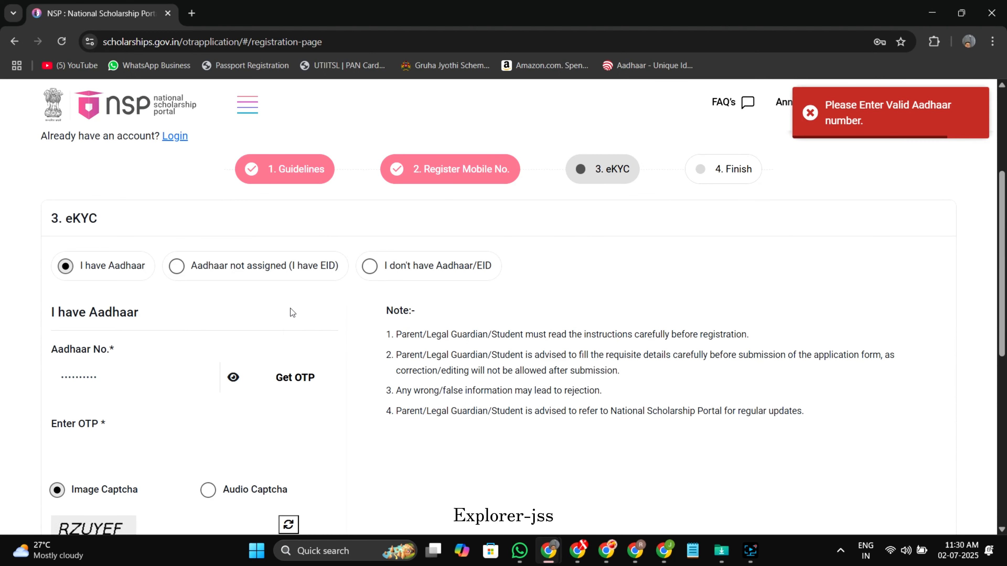
Clear the rejected Aadhaar entry and retype the full corrected Aadhaar number
drag(111, 379, 36, 393)
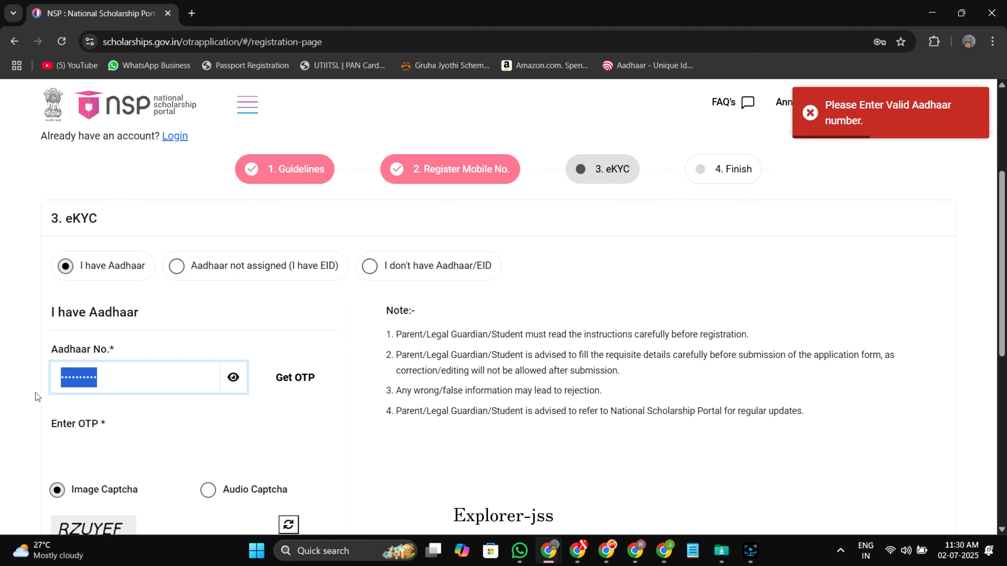
key(BackSpace)
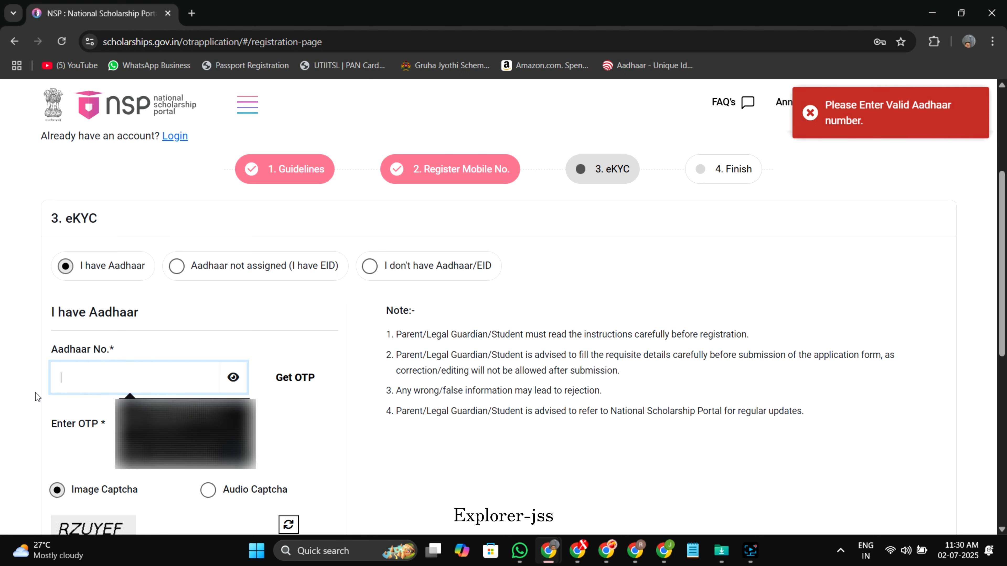
text(••••)
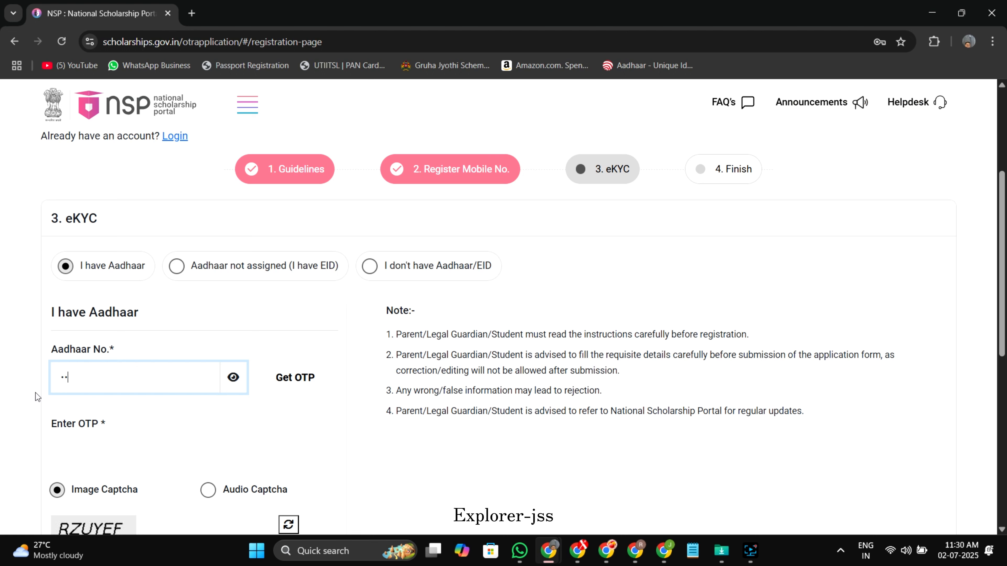
text(•)
key(BackSpace)
key(BackSpace)
key(BackSpace)
key(BackSpace)
key(BackSpace)
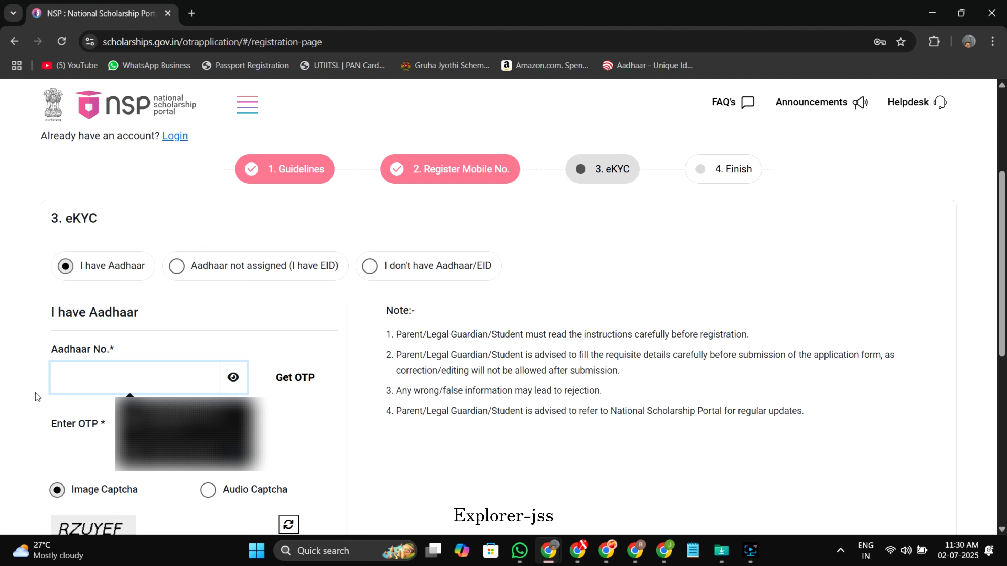
text(•••••)
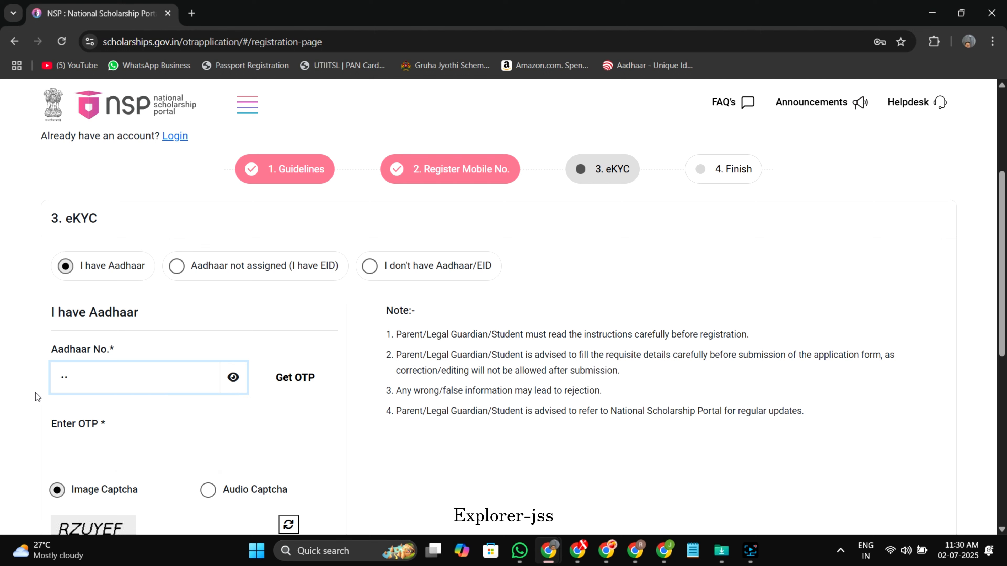
text(•••••••)
Request the Aadhaar OTP, accept consent, paste the six-digit OTP, type the captcha and verify
scroll(277, 395, down, 2)
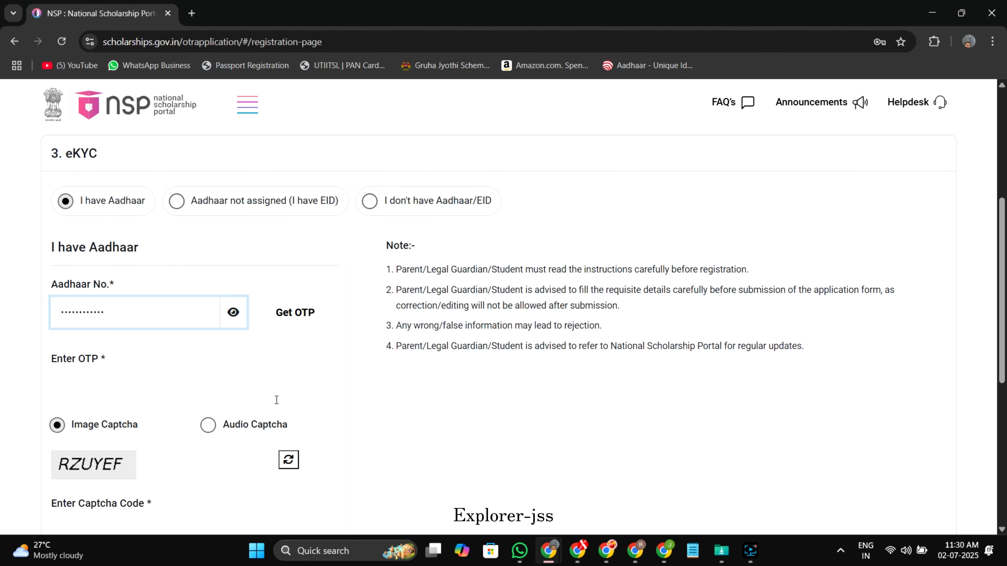
click(298, 317)
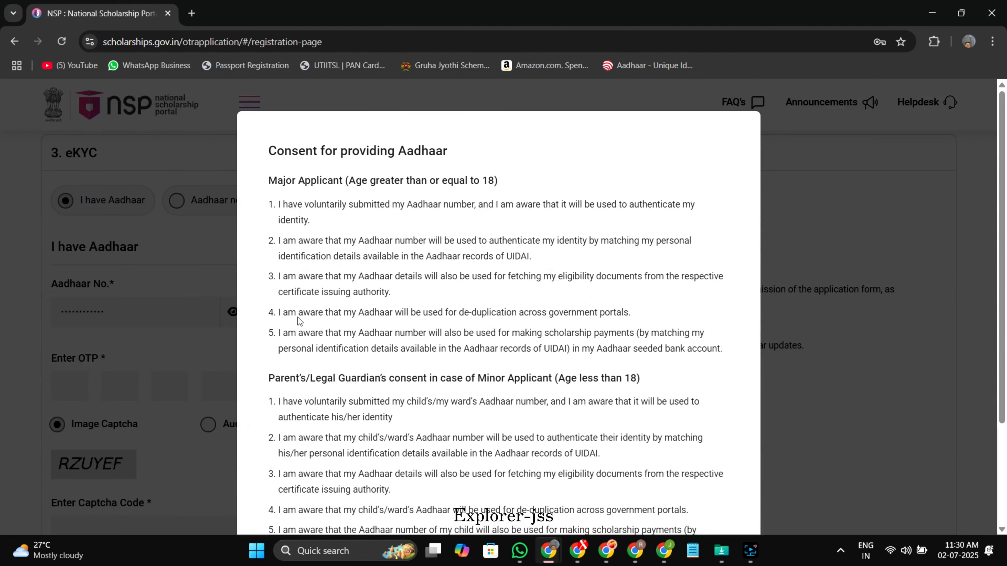
scroll(452, 274, down, 3)
click(563, 469)
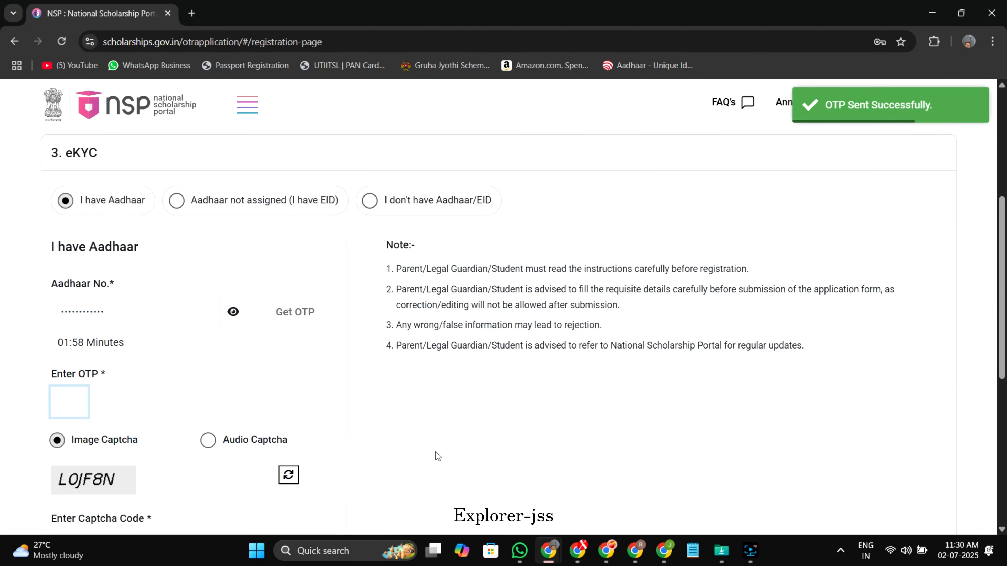
key(ctrl+v)
scroll(436, 453, down, 5)
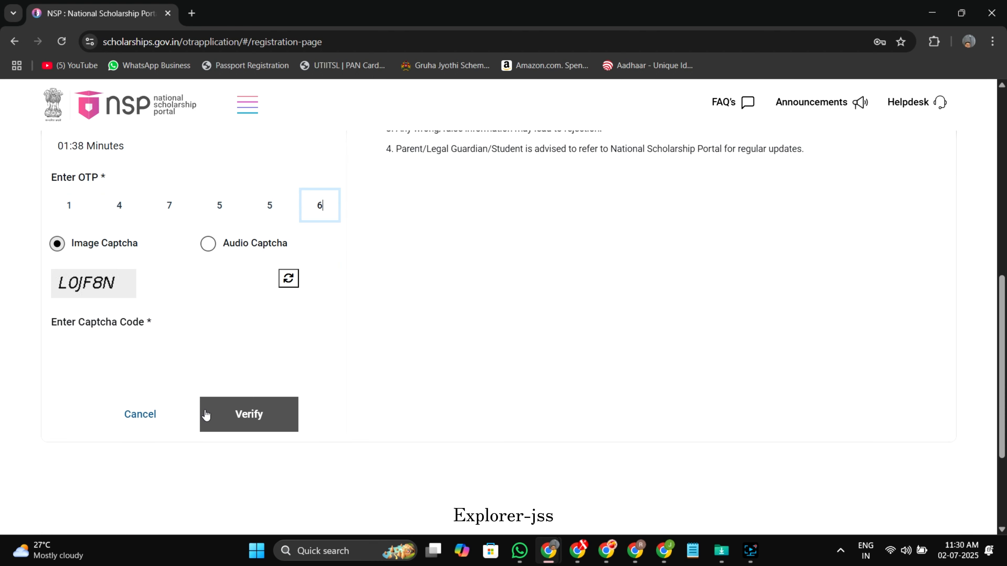
click(199, 356)
text(L)
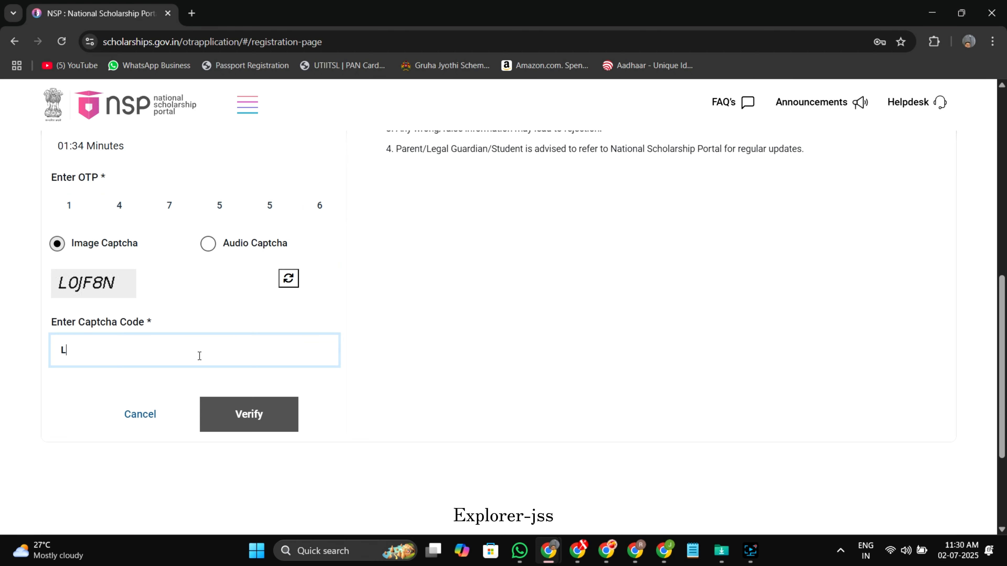
text(0JF8N)
click(246, 415)
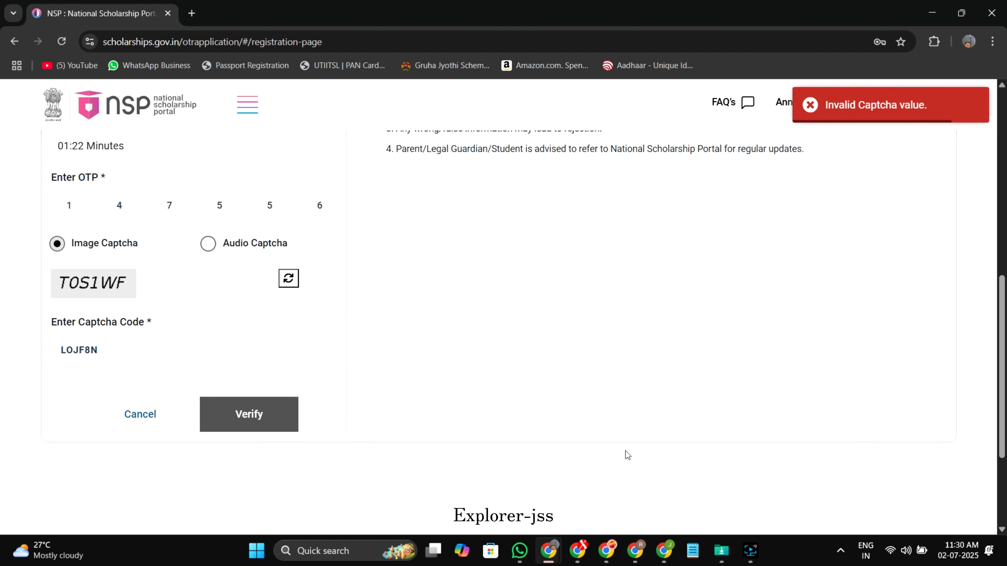
Go back to the captcha field and correct the mistyped characters
scroll(582, 430, up, 1)
click(156, 419)
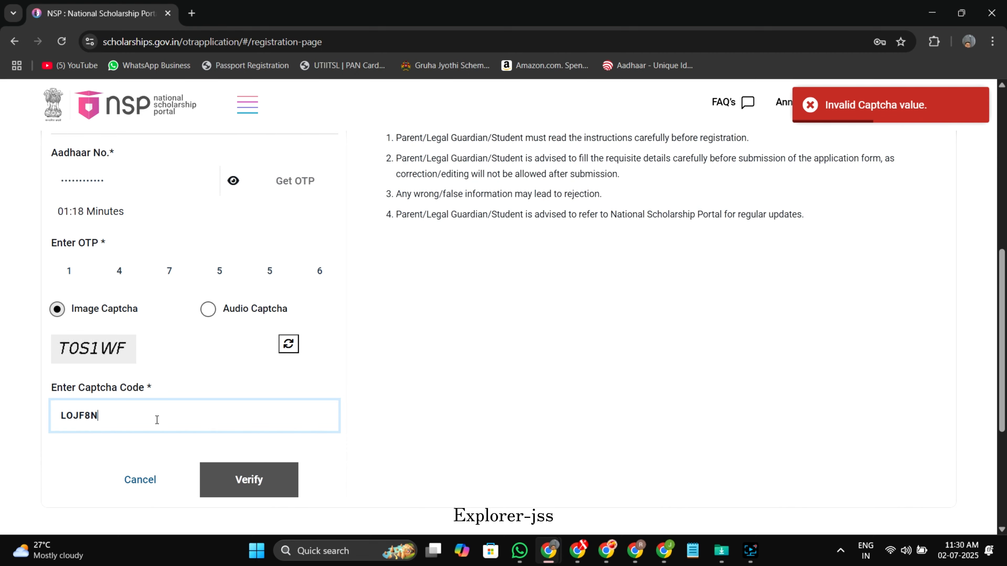
key(BackSpace)
key(BackSpace)
key(BackSpace)
key(BackSpace)
key(BackSpace)
key(BackSpace)
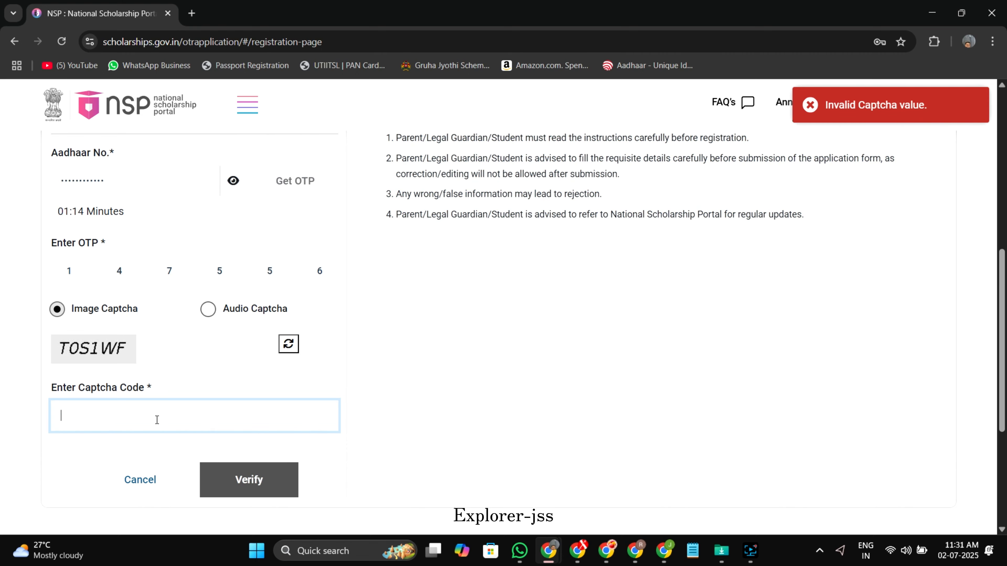
text(T0)
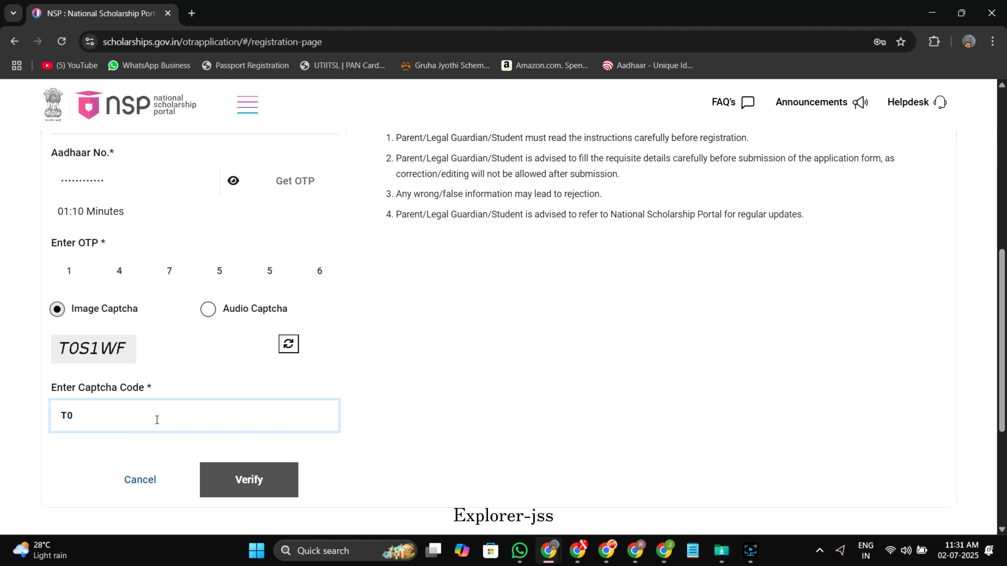
key(BackSpace)
Finish the captcha fix, then enter the mother's name, father's name and the student's e-mail ID
text(O)
click(225, 247)
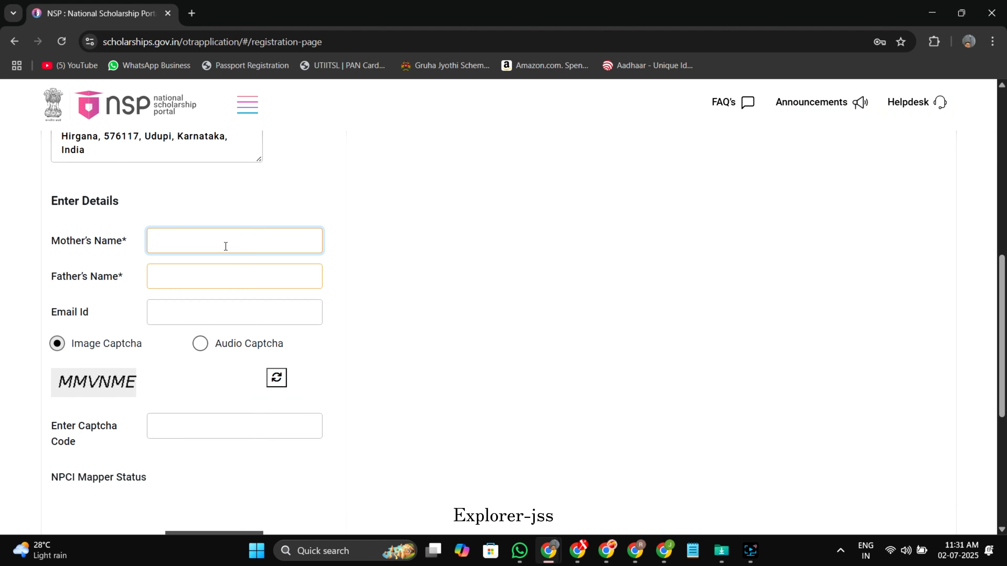
text(***)
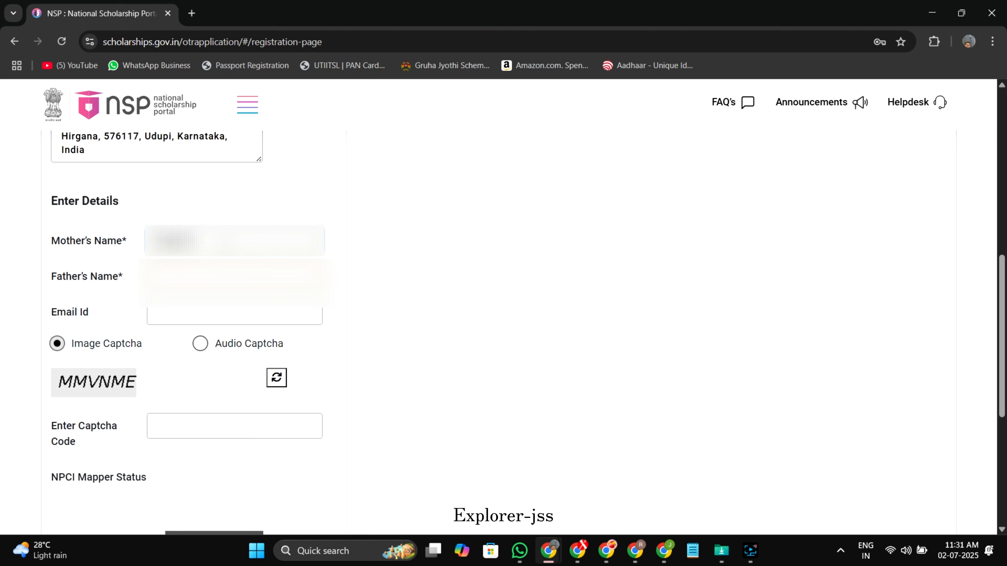
text(*****)
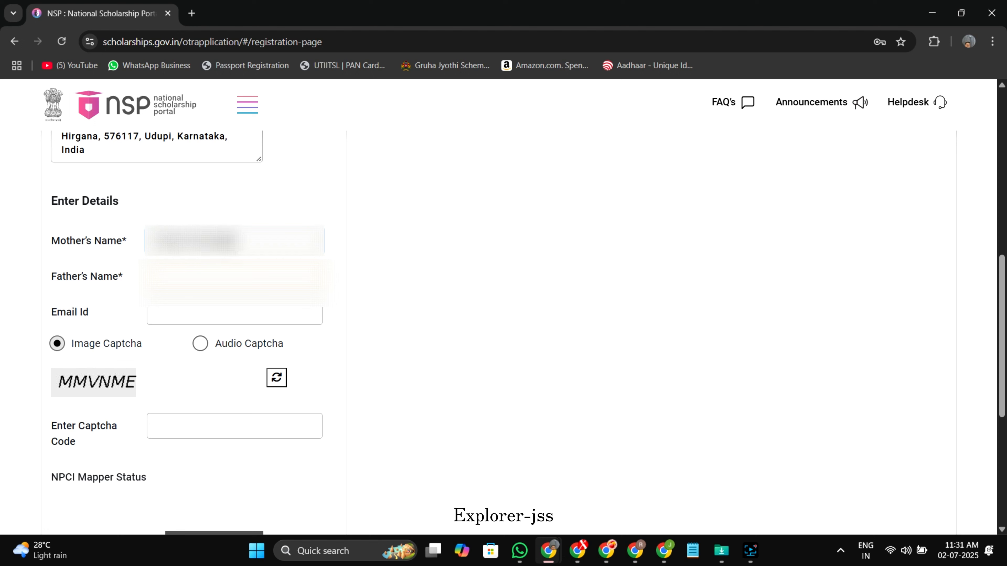
click(227, 272)
text(**)
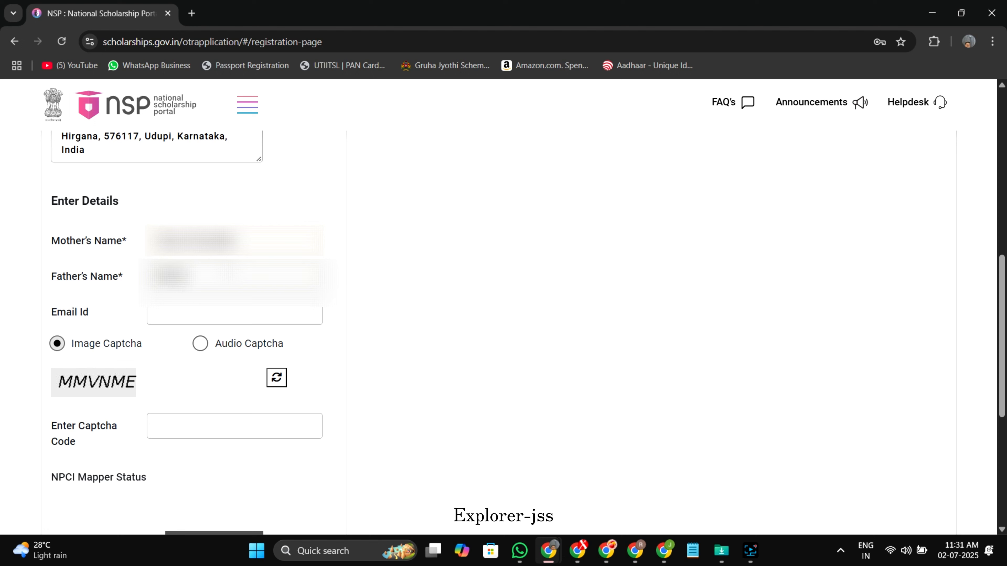
text(**)
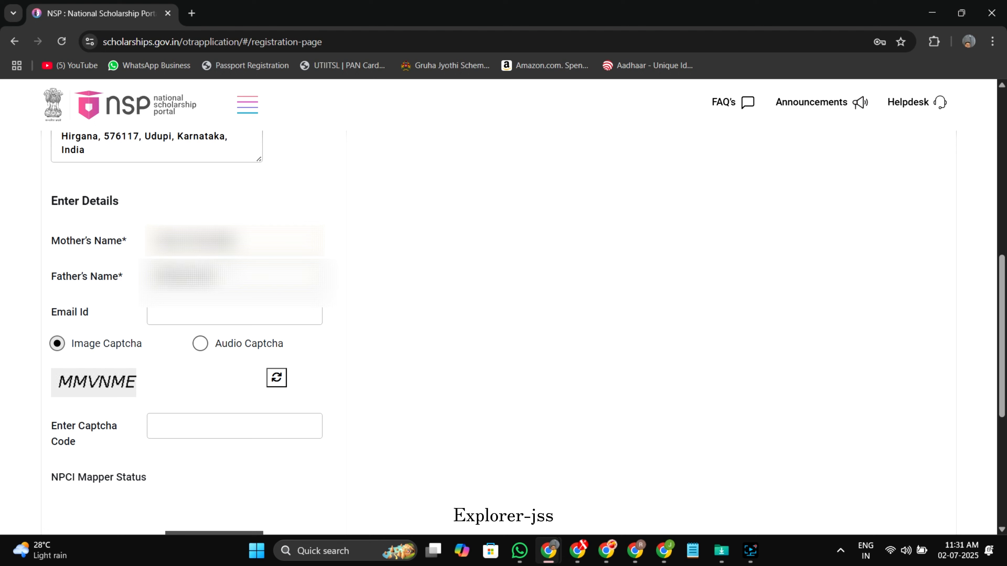
text(*)
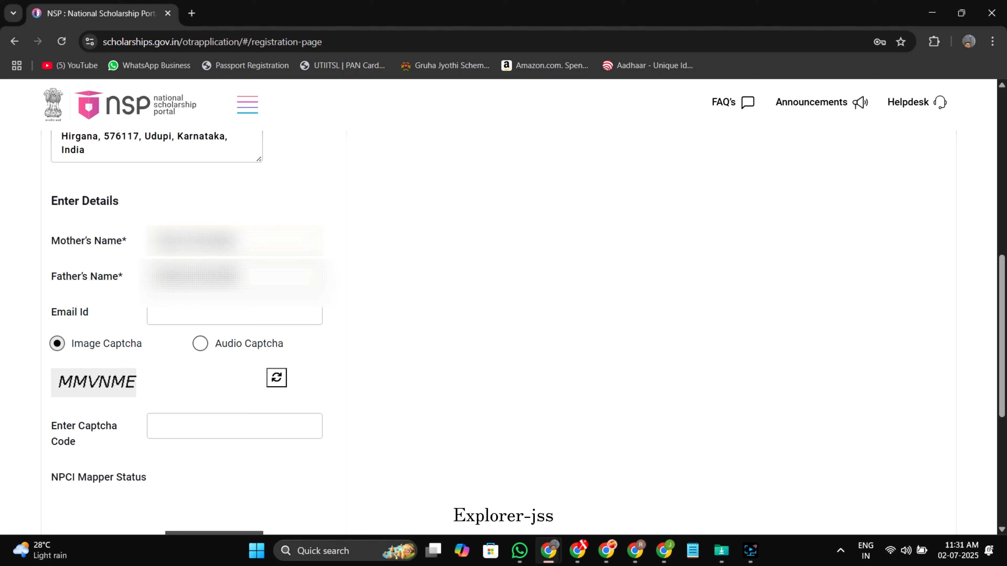
click(218, 311)
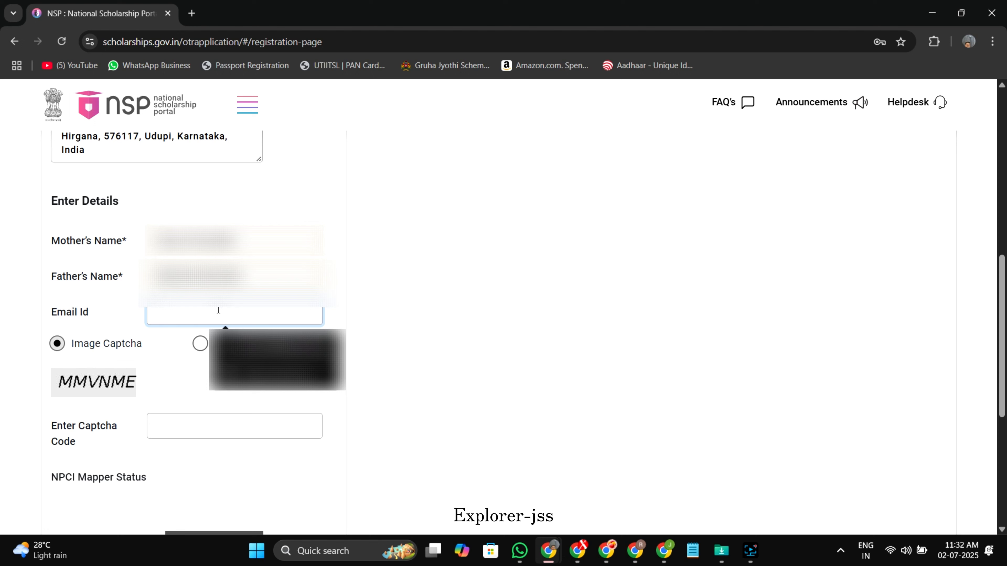
text(***)
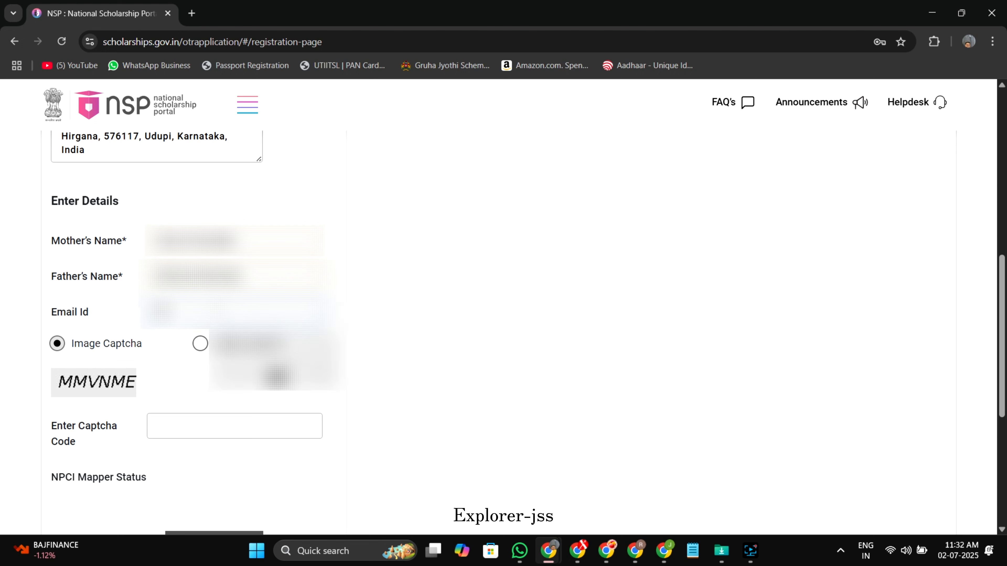
text(**)
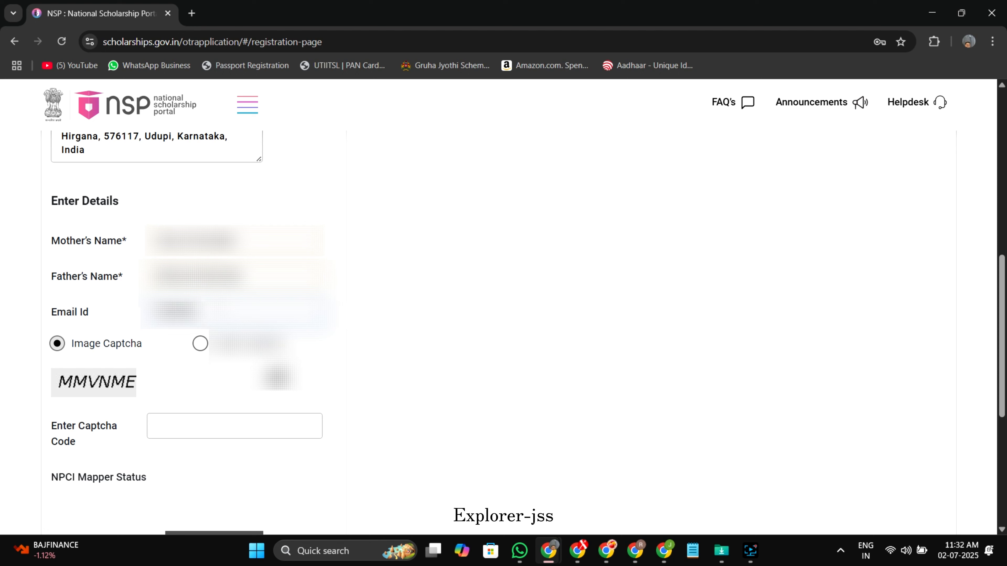
text(*****)
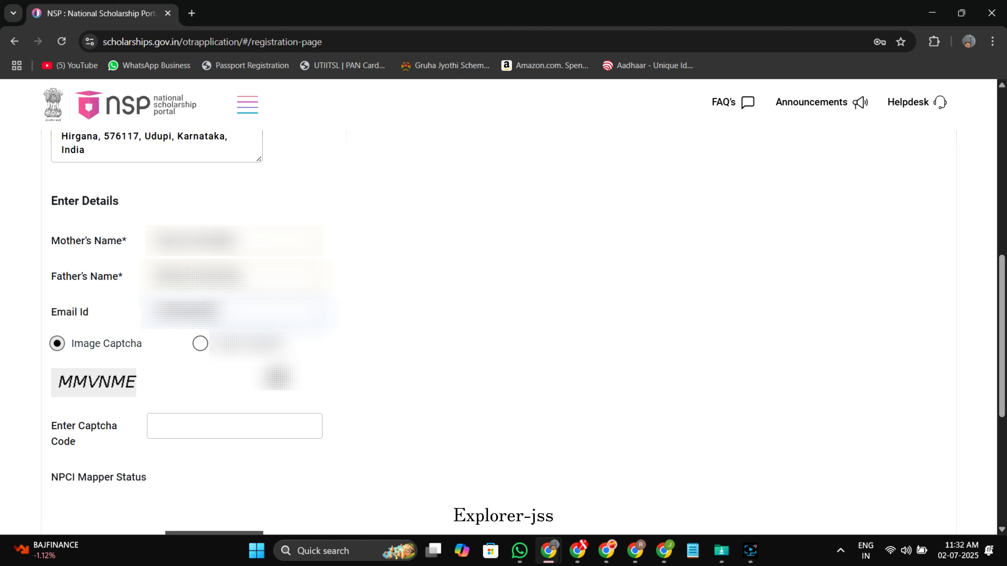
text(******)
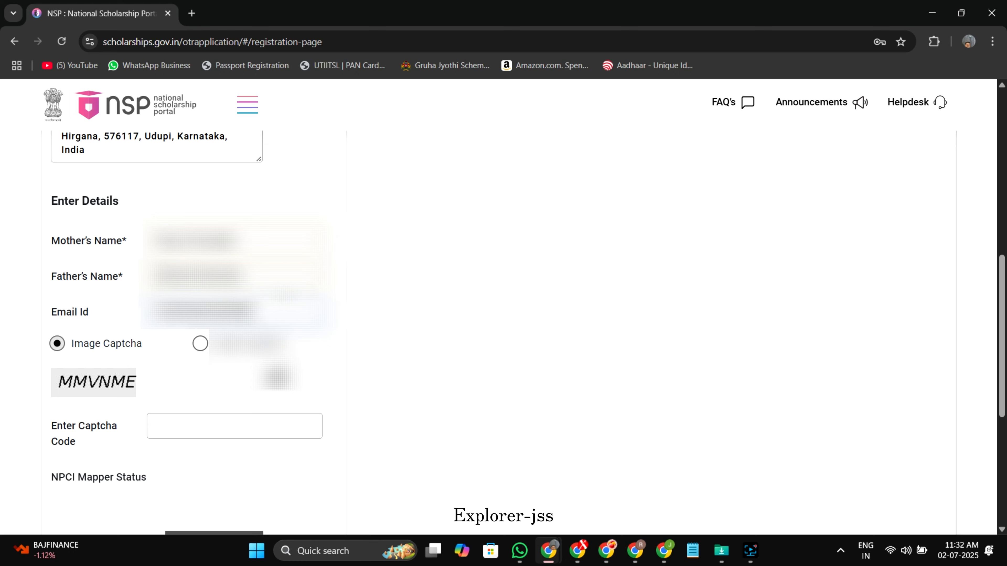
text(****)
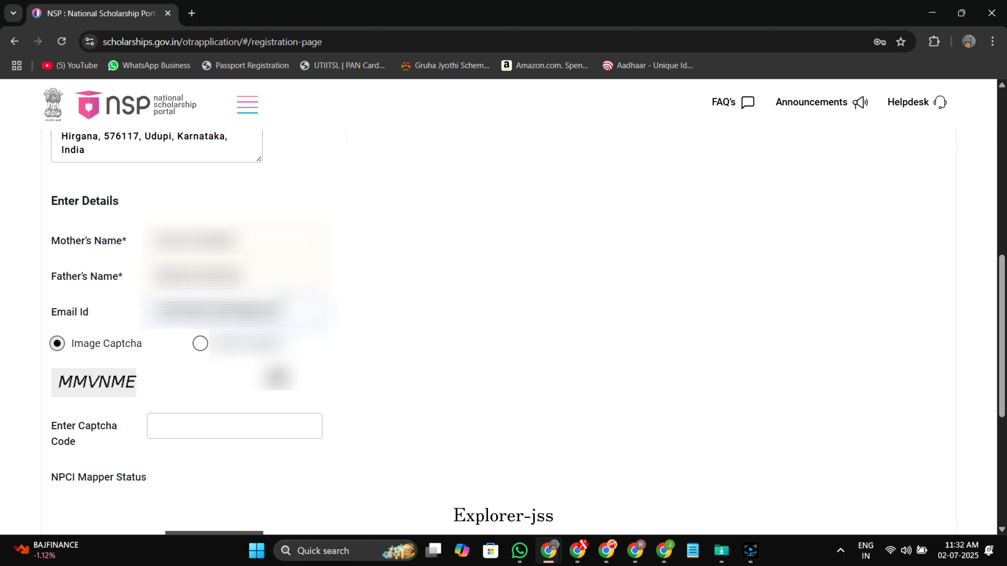
text(***)
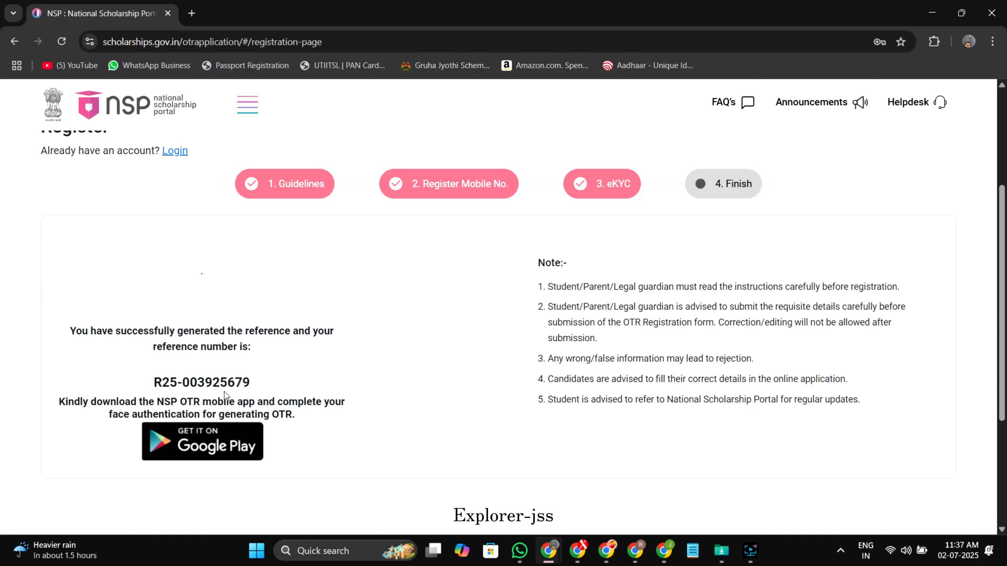
Return from the registration confirmation to the Students Login with OTR page's OTR number field
scroll(198, 369, up, 5)
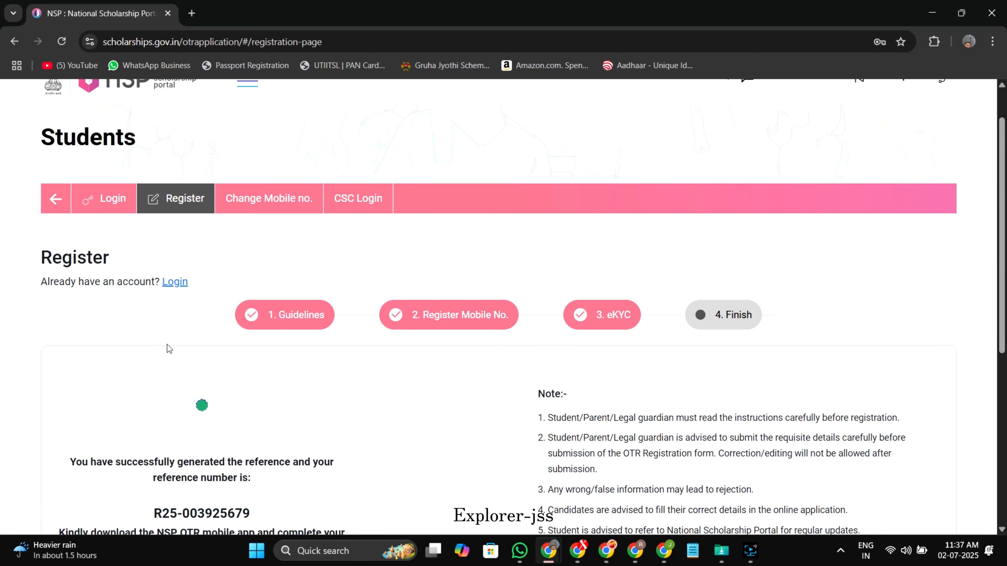
click(175, 282)
scroll(178, 341, down, 2)
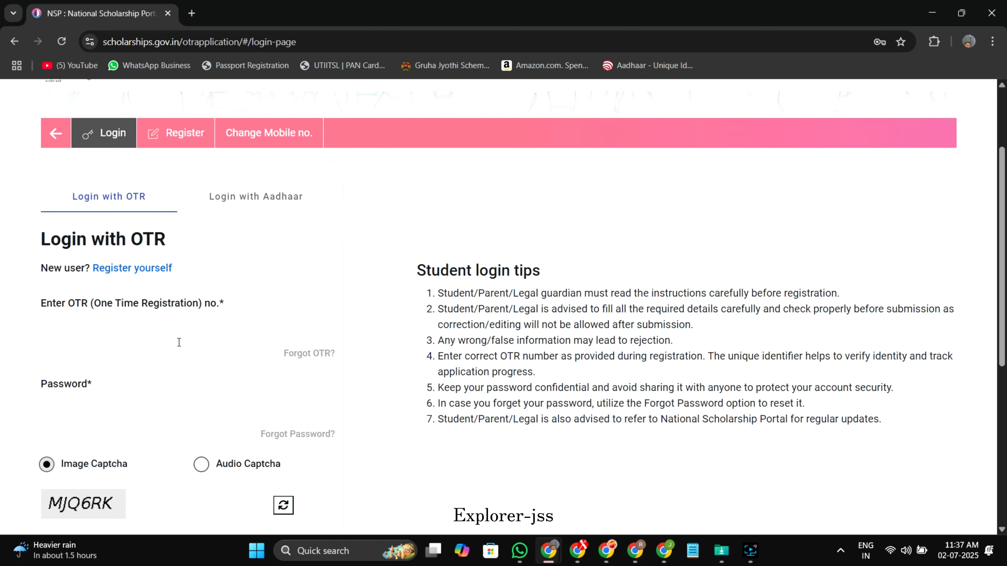
click(122, 329)
scroll(137, 278, up, 3)
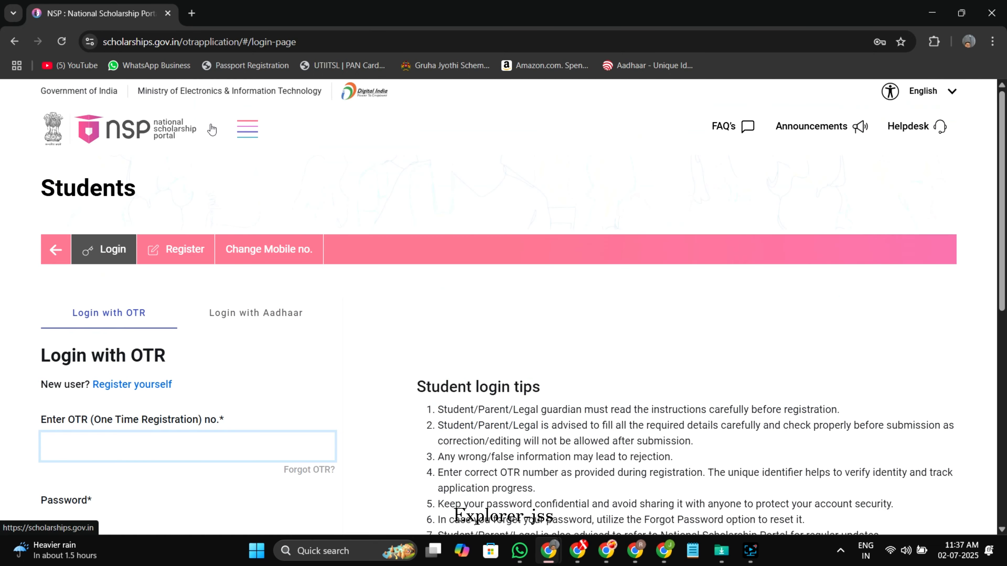
click(246, 130)
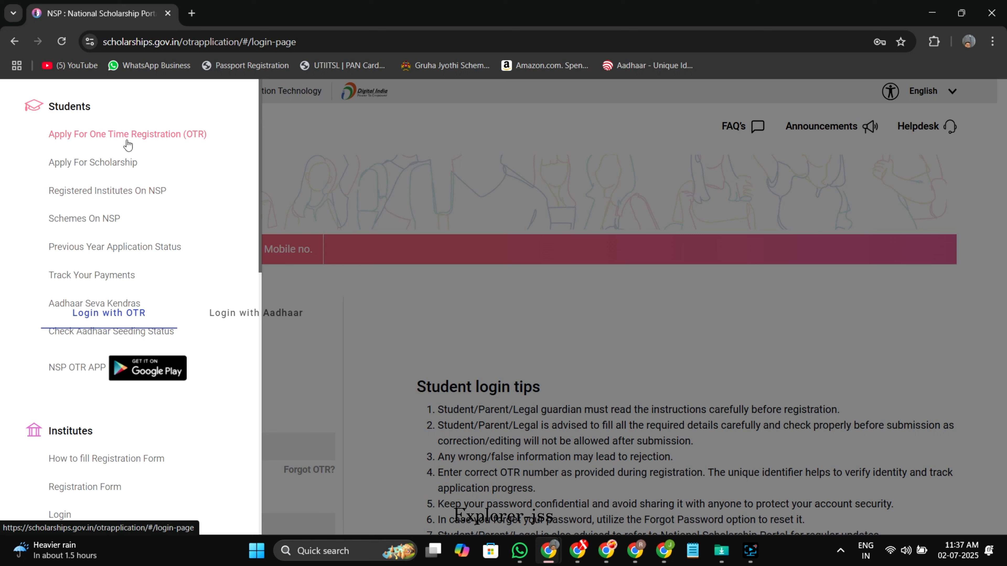
click(378, 144)
scroll(137, 403, down, 2)
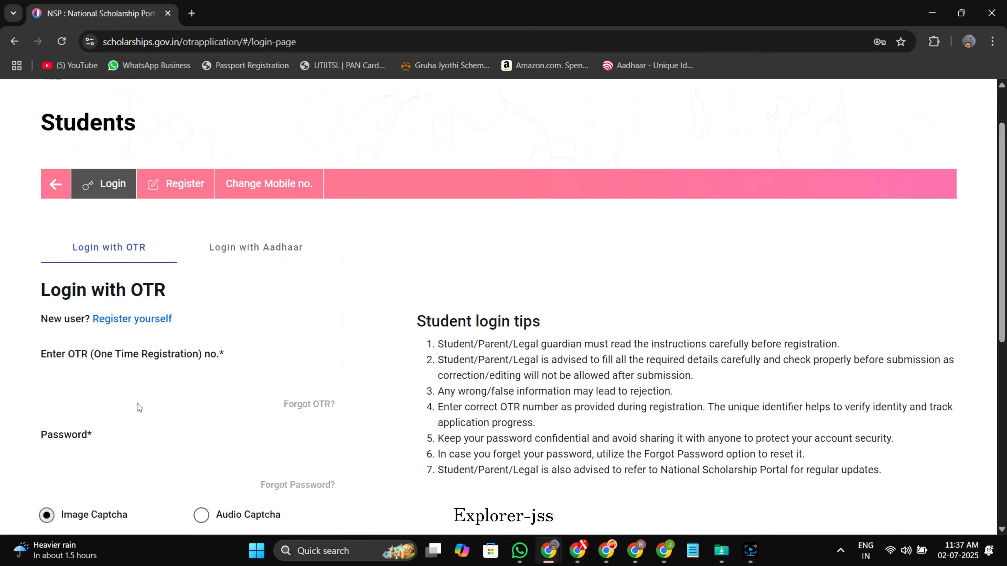
scroll(137, 403, down, 2)
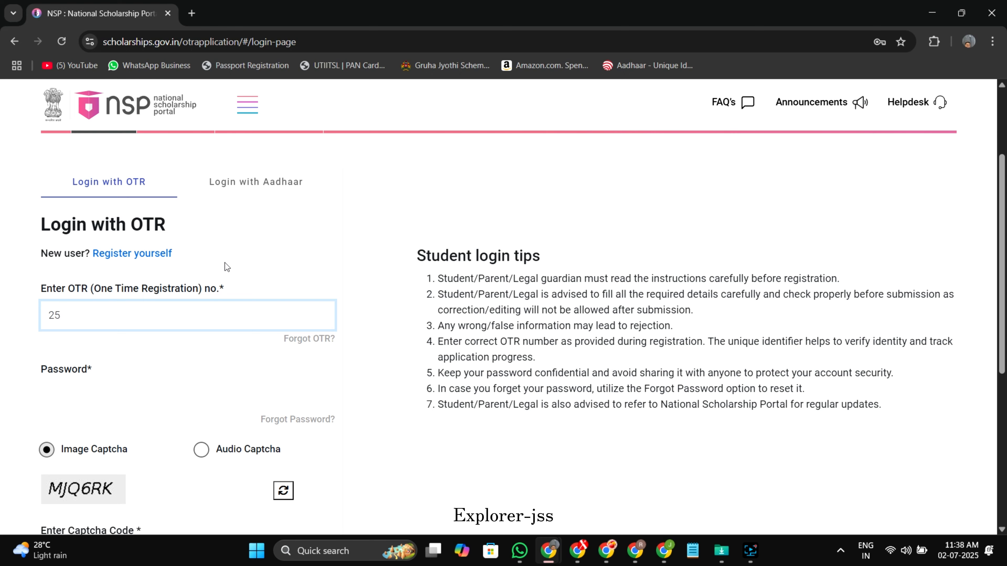
Dismiss the saved-password suggestion and return to the Login with OTR tab after trying Aadhaar login
scroll(178, 353, down, 2)
click(163, 344)
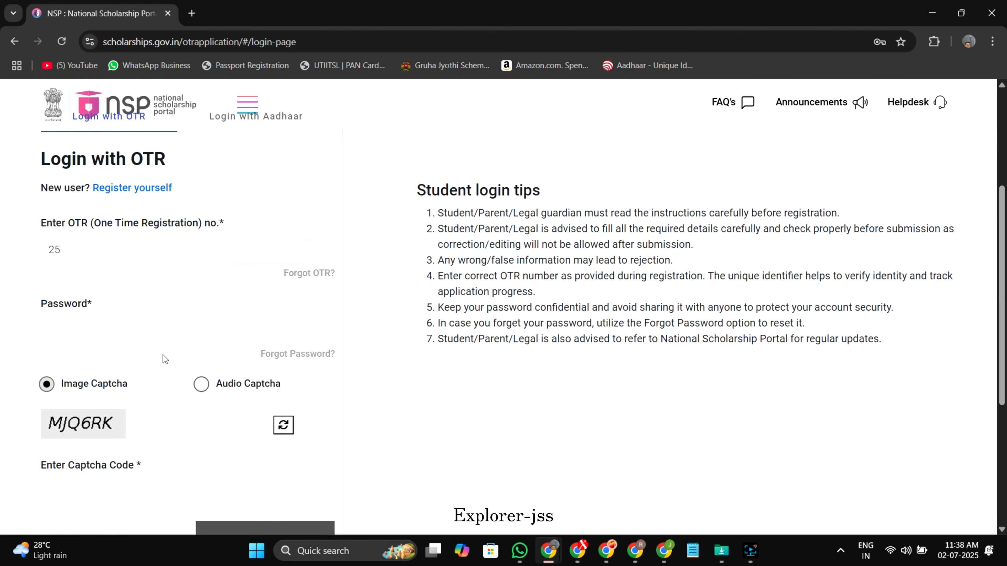
click(166, 329)
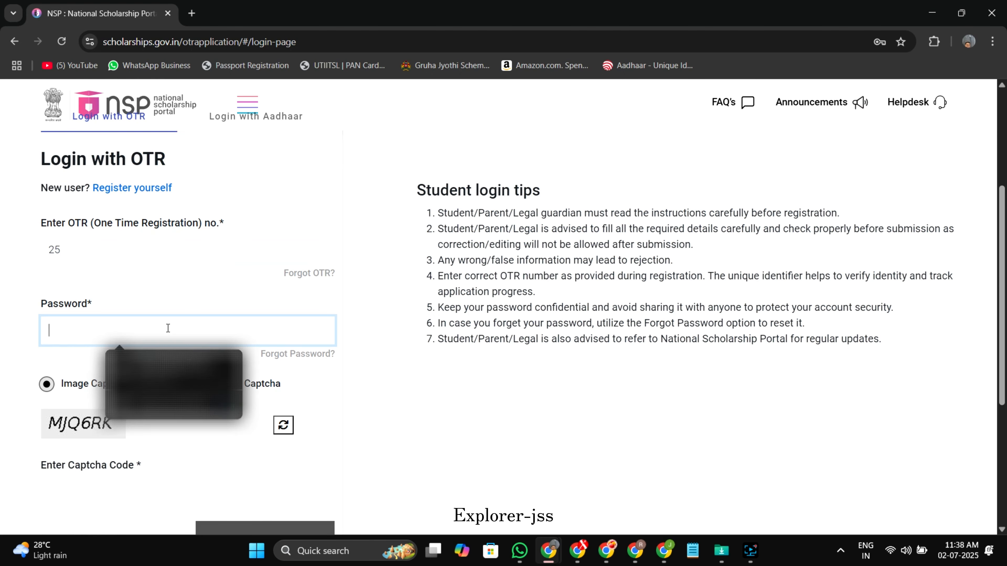
click(420, 407)
scroll(183, 383, down, 3)
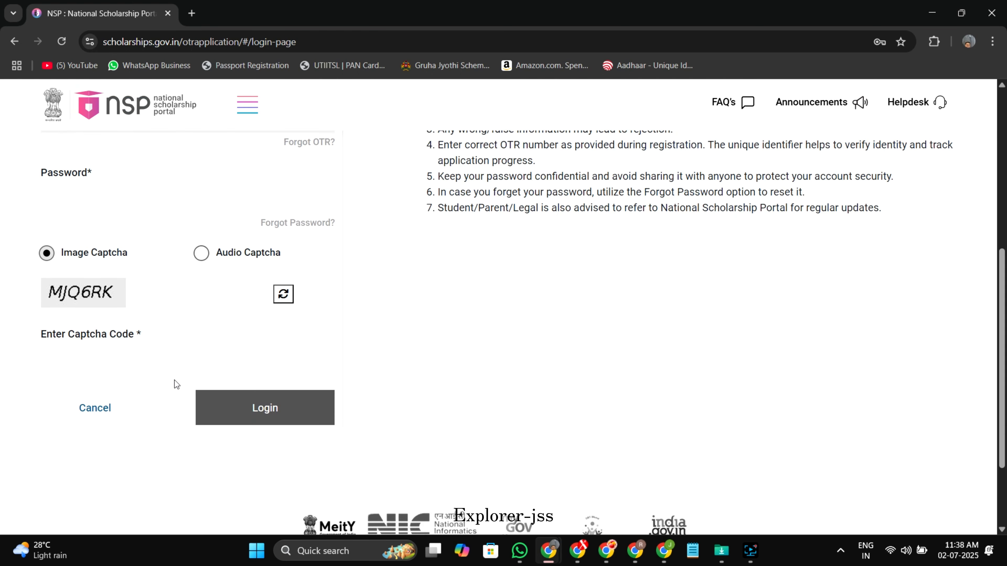
scroll(175, 384, up, 5)
click(230, 184)
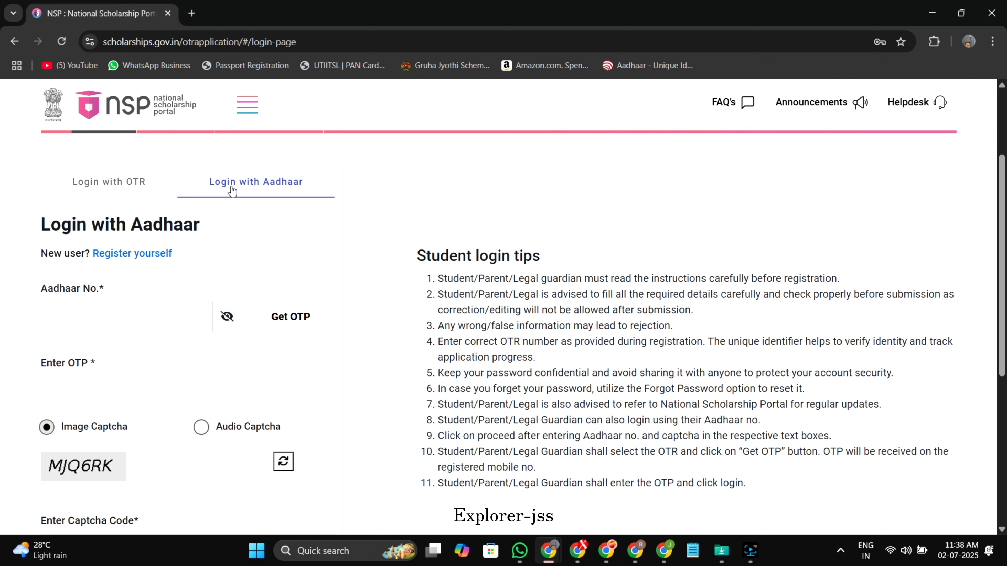
click(131, 187)
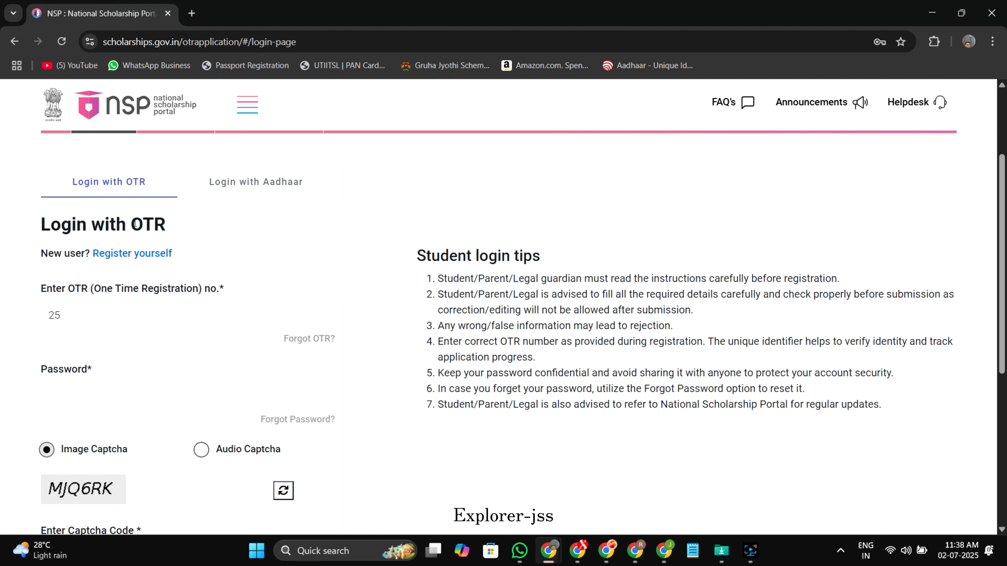
Enter the OTR number and account password and log in to the student dashboard
click(115, 315)
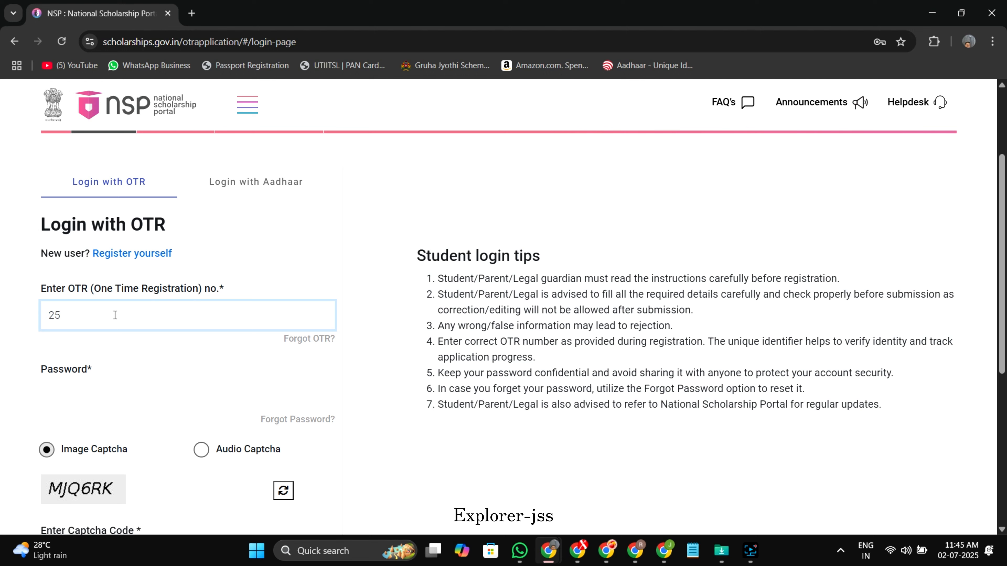
text(25)
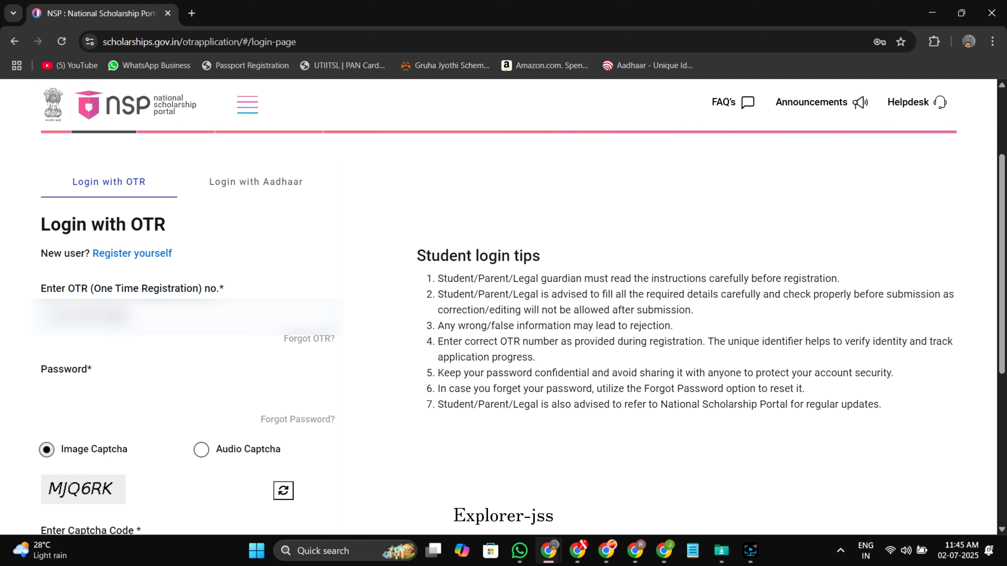
click(124, 400)
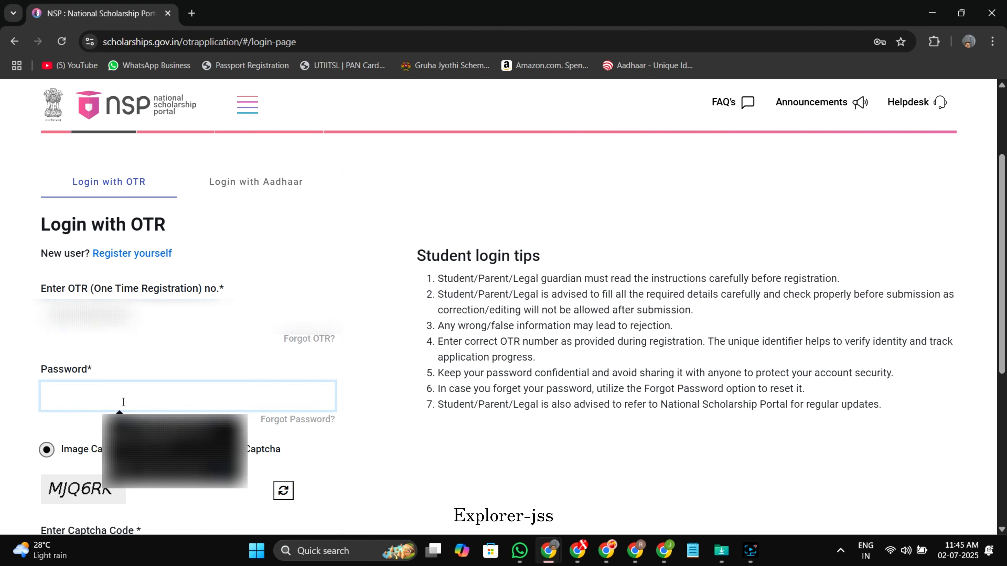
text(•)
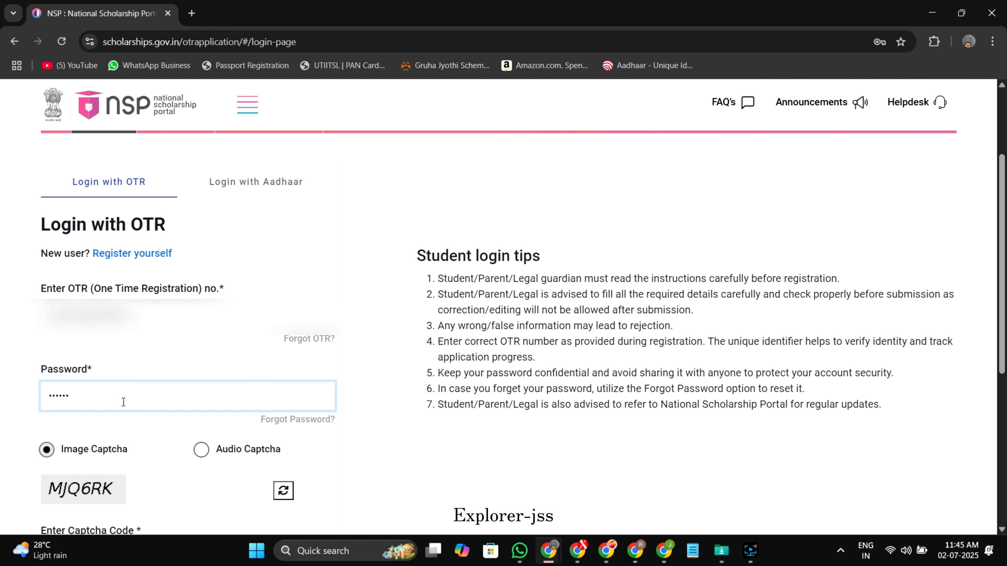
text(••••••)
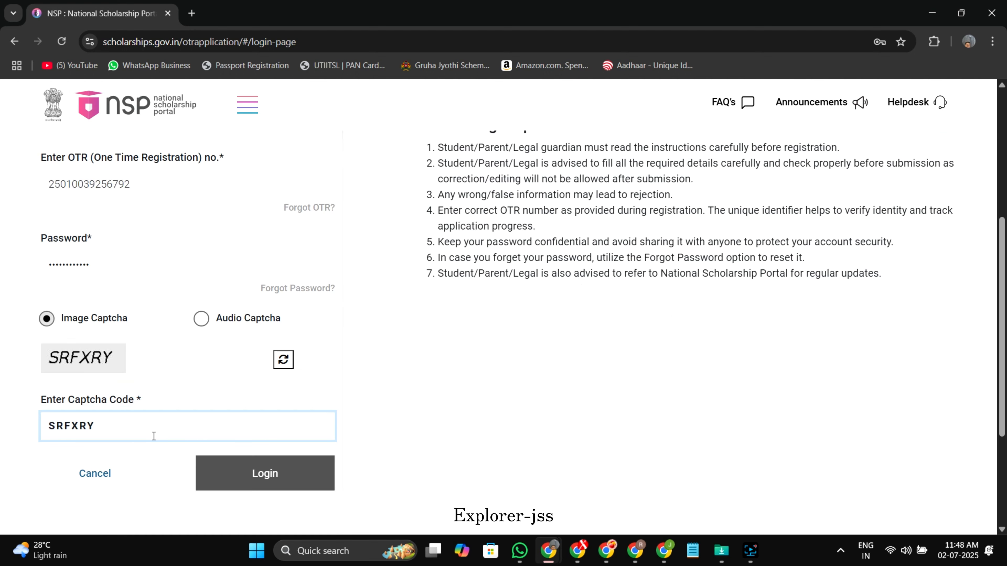
click(222, 475)
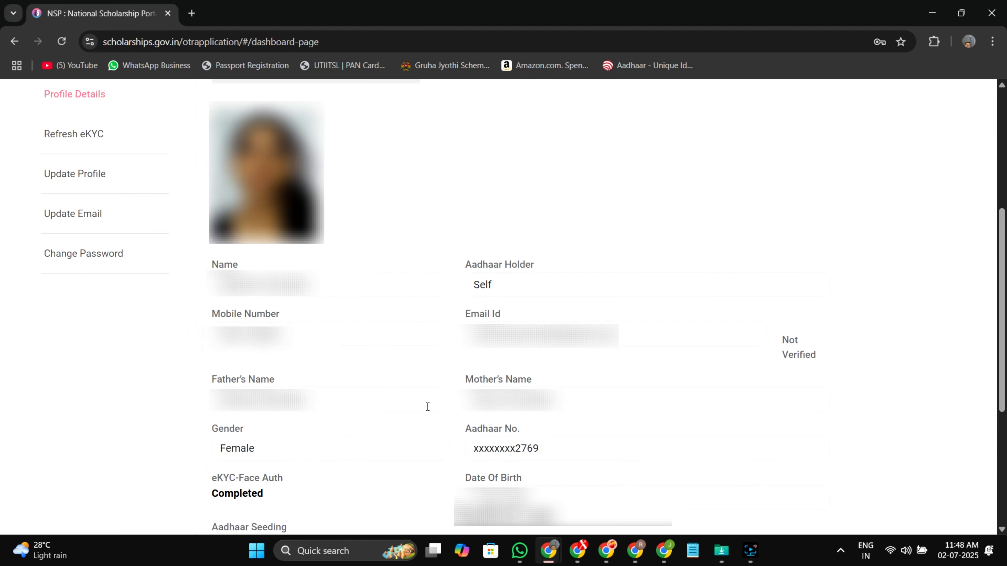
In Refresh eKYC, request the Aadhaar OTP, accept consent, enter the captcha and verify
click(73, 133)
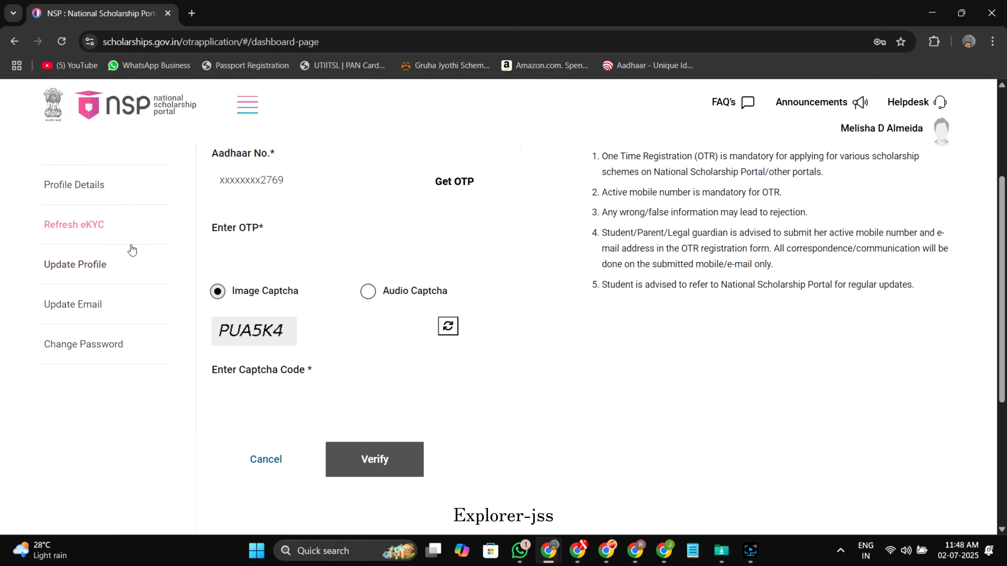
scroll(184, 282, up, 5)
click(481, 363)
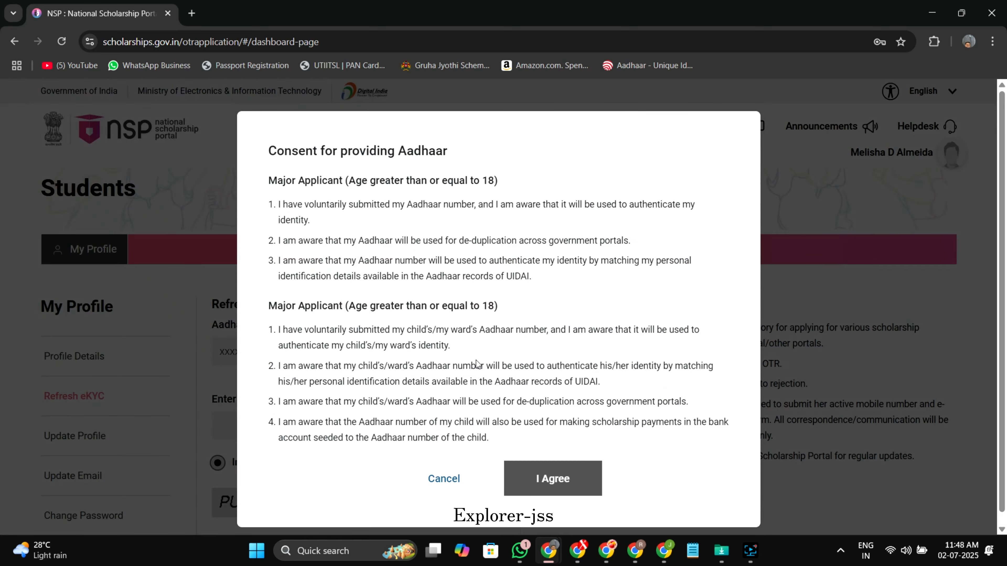
click(553, 480)
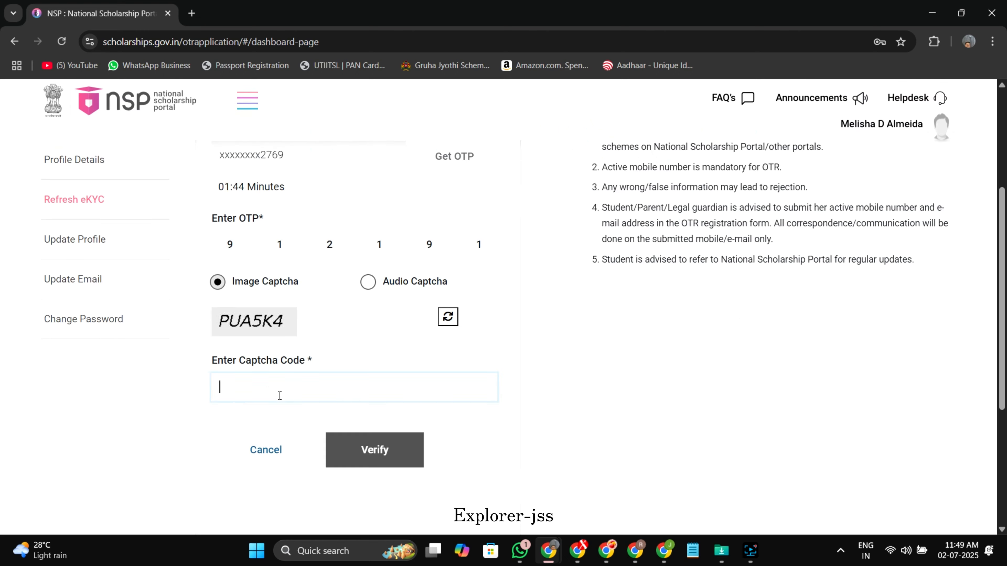
text(PU)
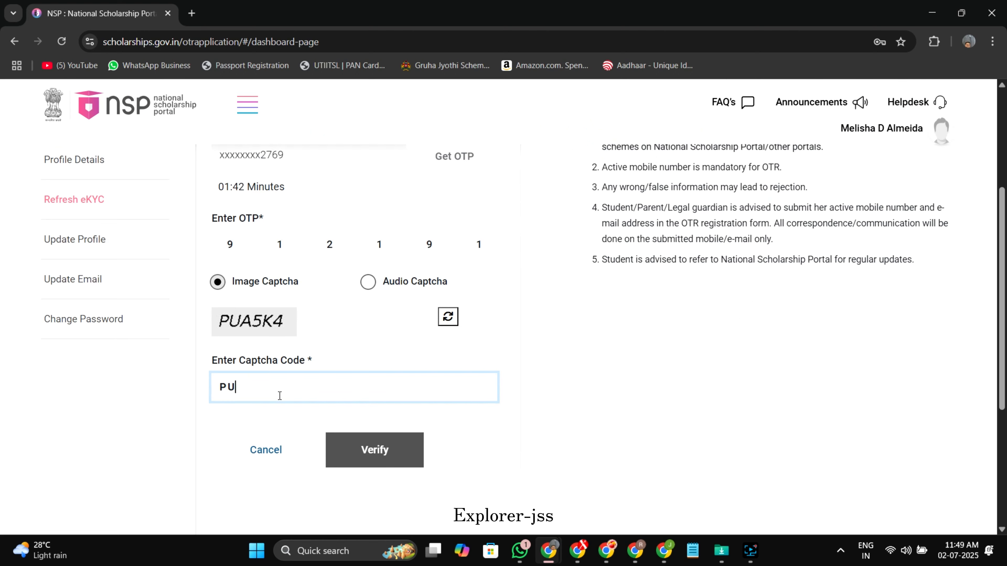
text(A5K4)
click(396, 465)
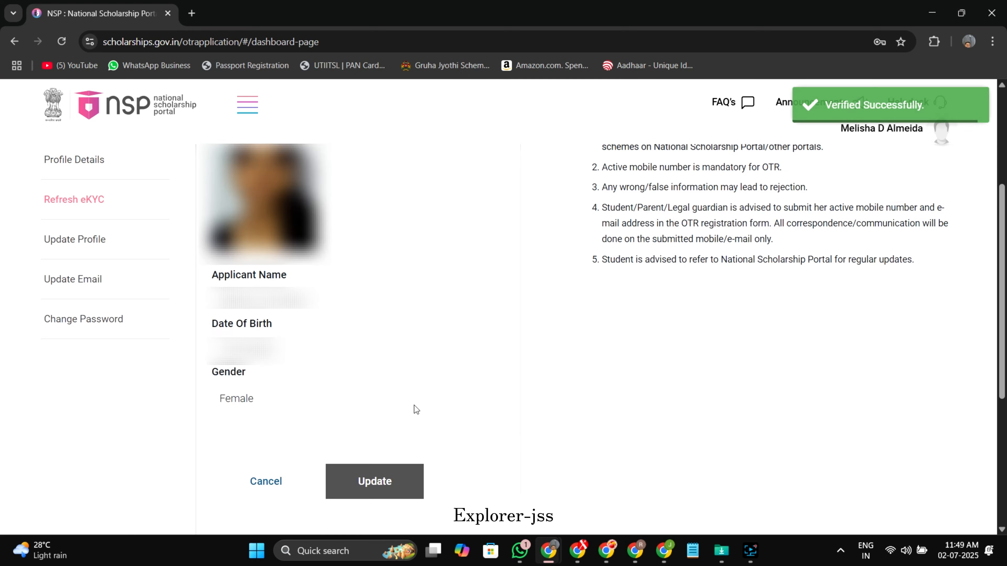
Update the e-mail ID by verifying the e-mailed OTP and captcha, then acknowledge the success message
click(85, 283)
scroll(272, 275, up, 3)
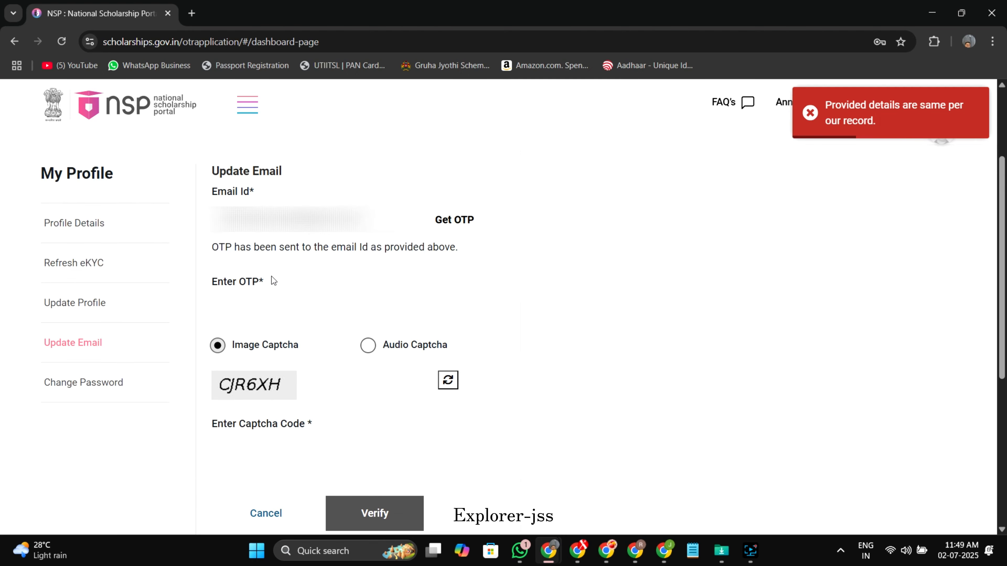
click(445, 226)
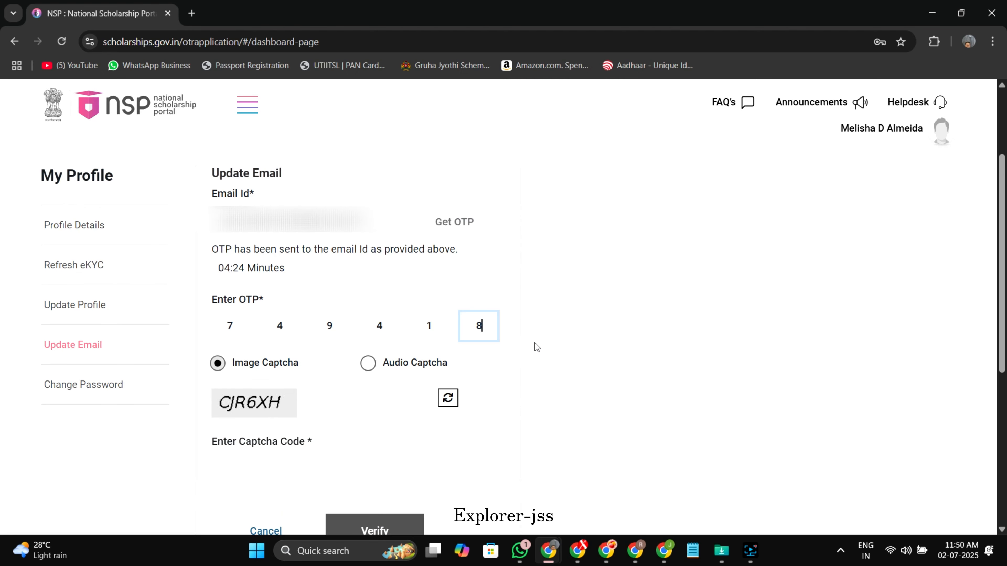
scroll(535, 343, down, 3)
click(276, 342)
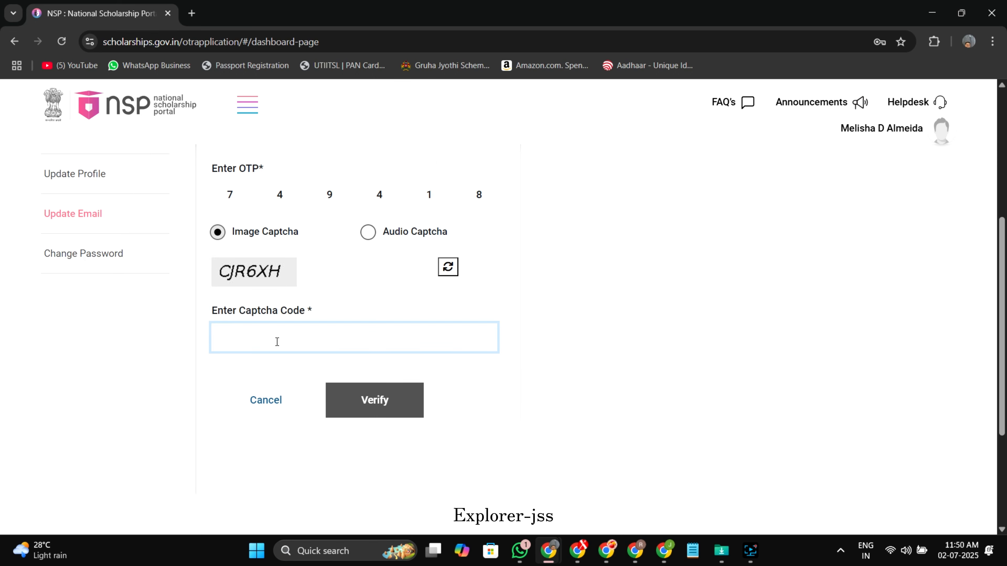
text(CJ)
click(375, 393)
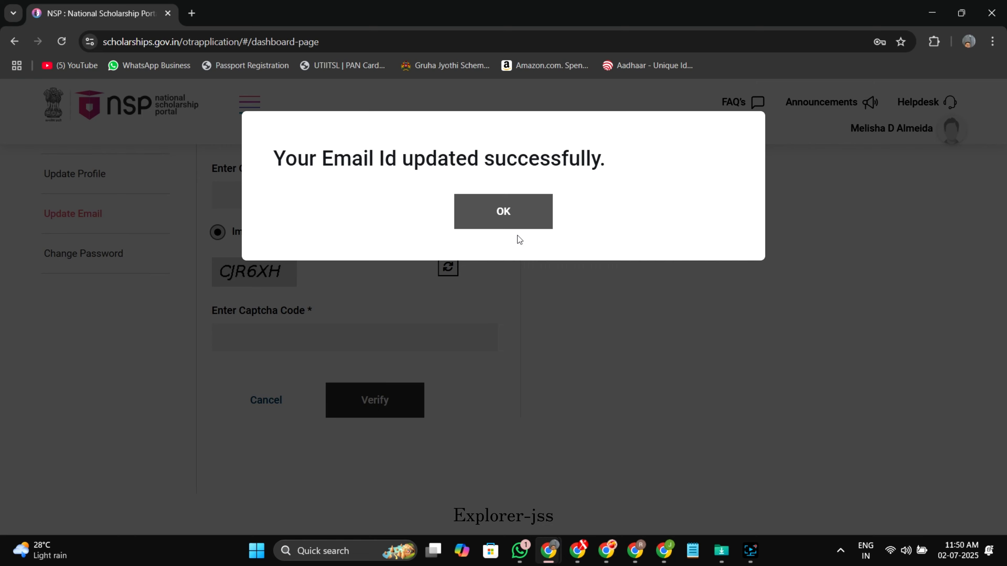
click(519, 214)
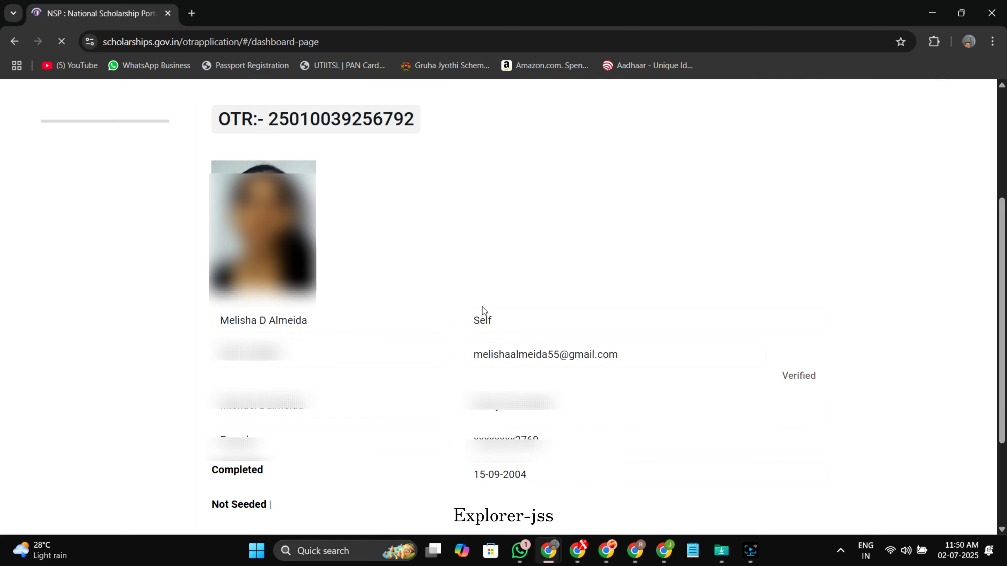
Check the Aadhaar seeding status and dismiss the NPCI service unavailable error
scroll(482, 307, down, 4)
click(302, 400)
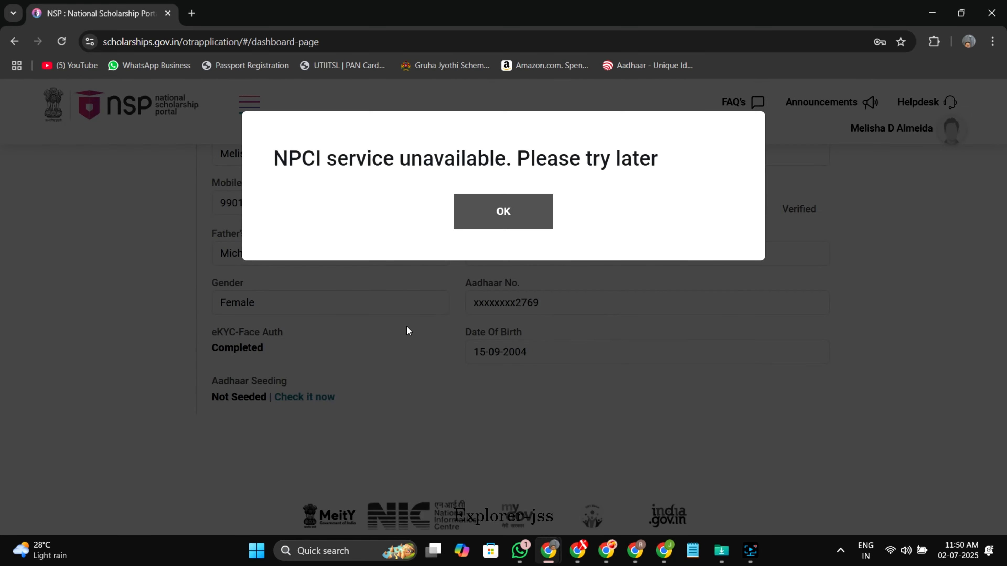
click(513, 216)
Navigate via Apply For Scholarship and Students to the scholarship application login page
click(67, 396)
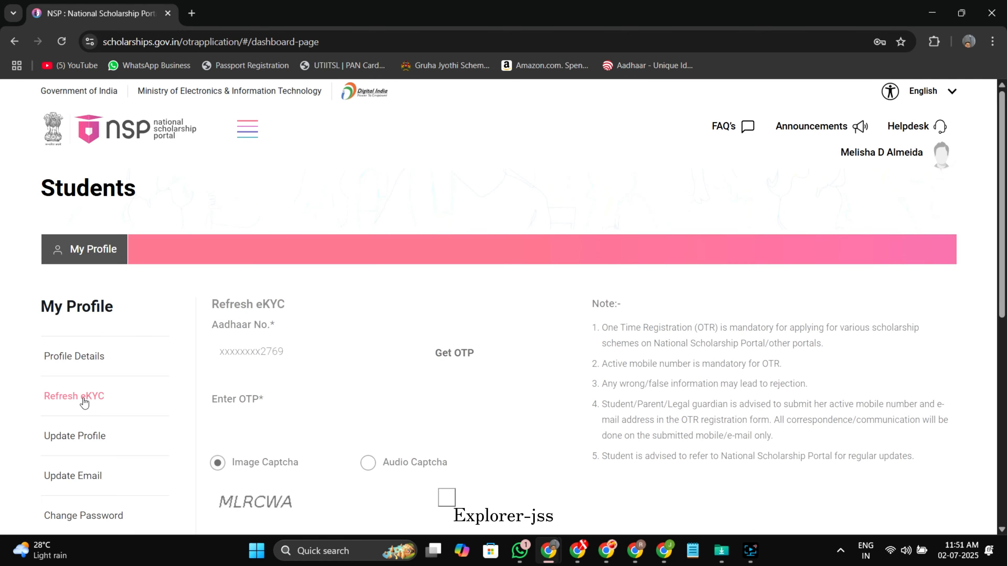
scroll(315, 285, down, 3)
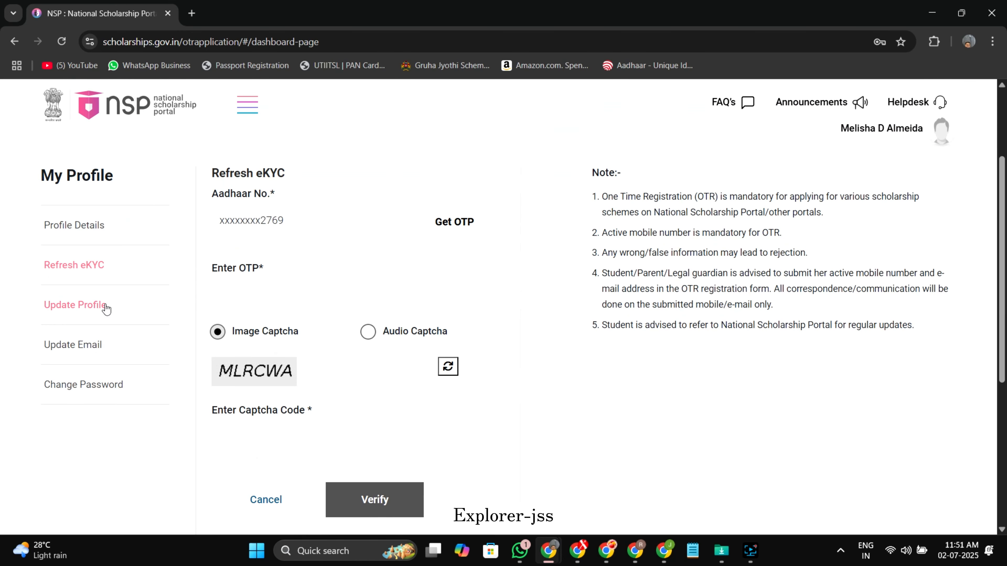
click(93, 308)
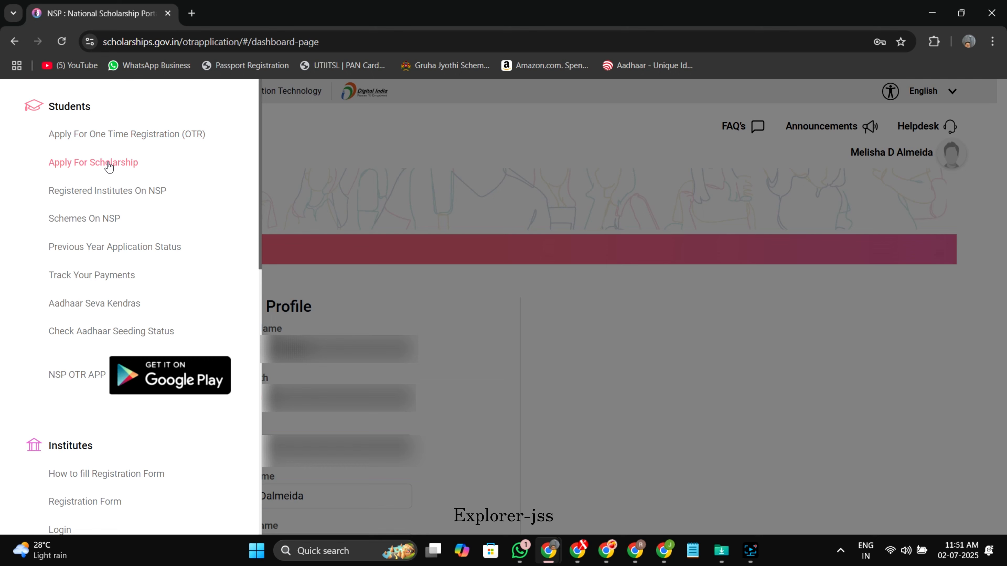
click(109, 163)
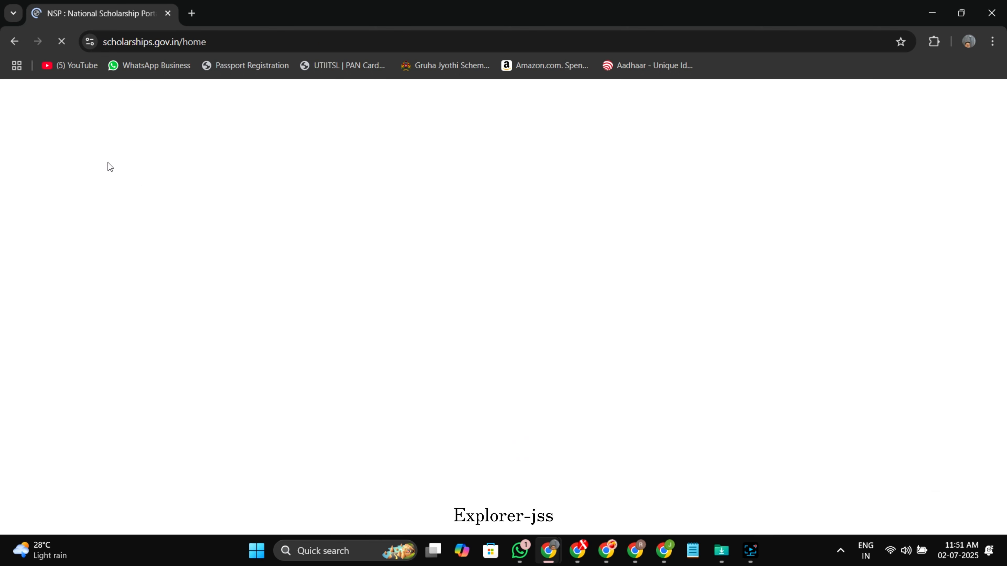
scroll(329, 180, down, 2)
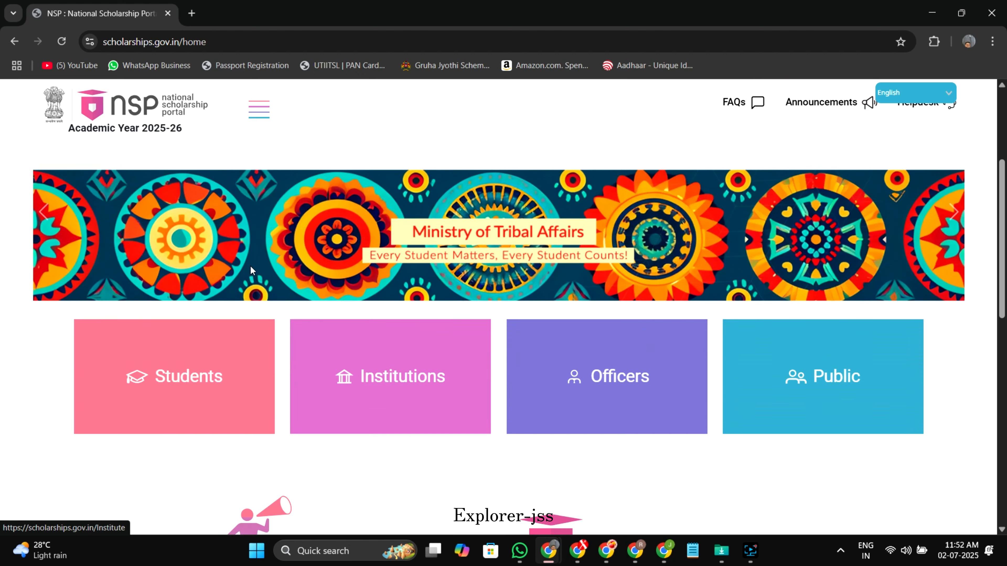
click(197, 361)
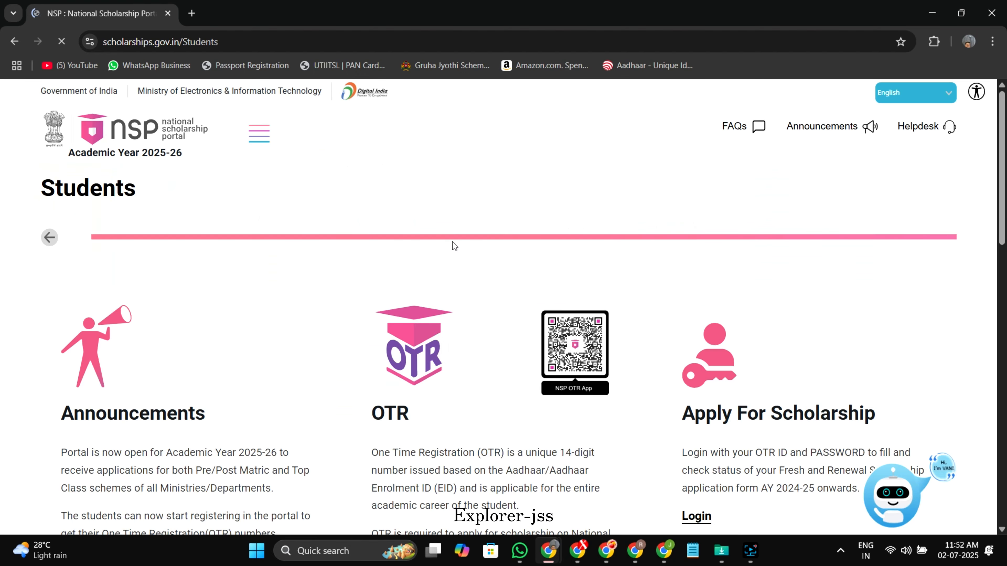
scroll(578, 242, down, 4)
scroll(578, 240, down, 1)
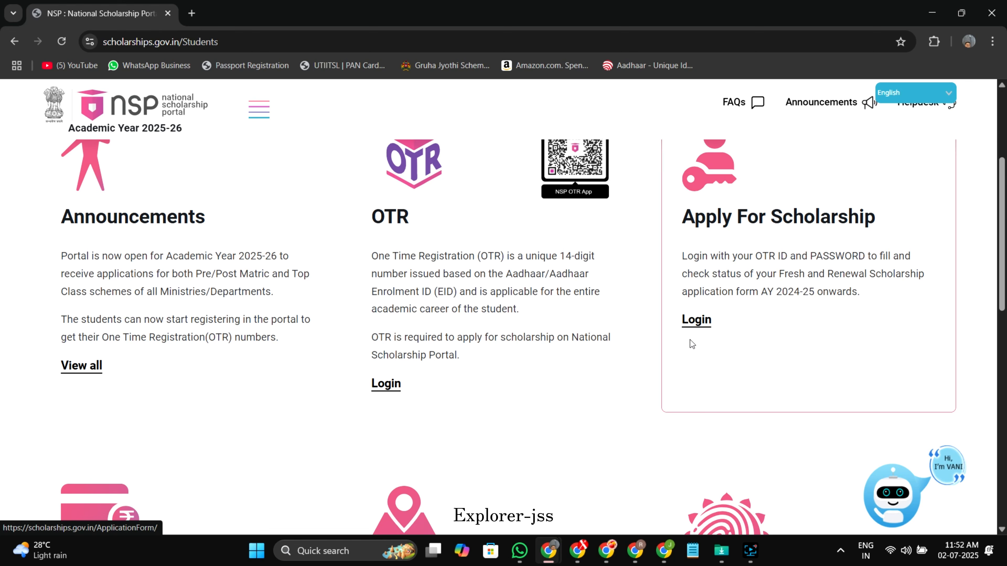
click(697, 324)
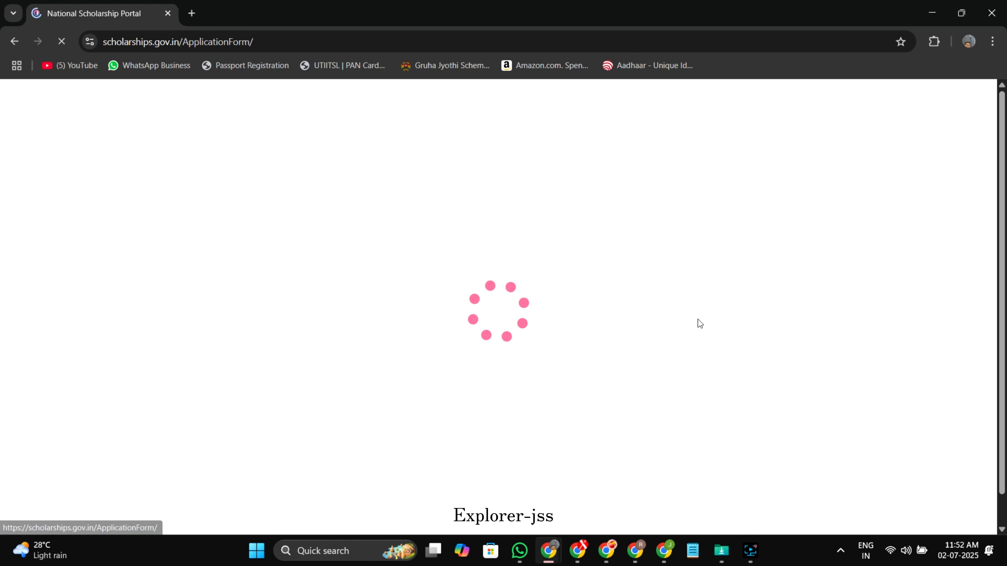
Log in with the OTR number and password and dismiss the logged-in confirmation
scroll(354, 225, down, 2)
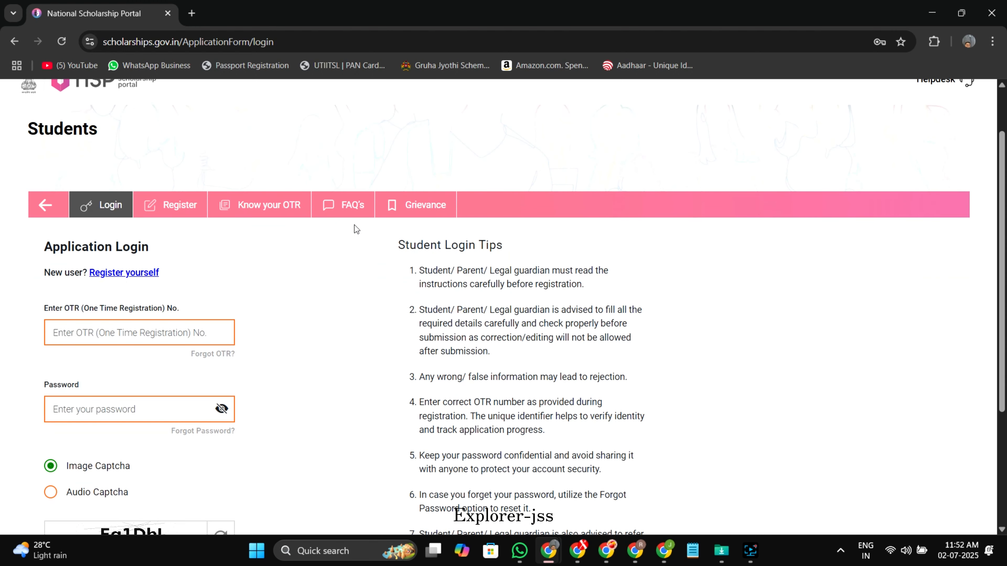
click(132, 334)
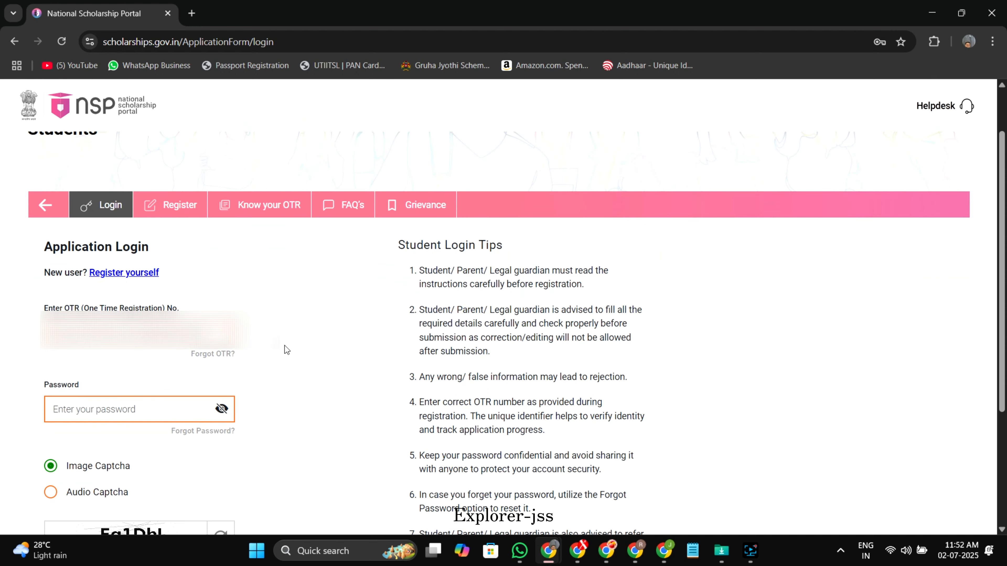
key(ctrl+v)
click(114, 405)
text(•)
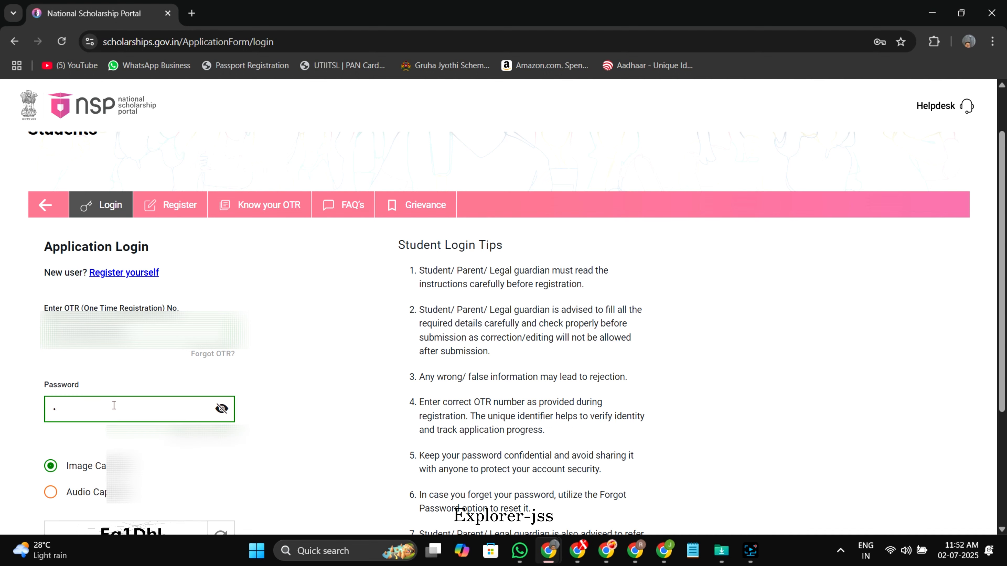
text(•)
text(••)
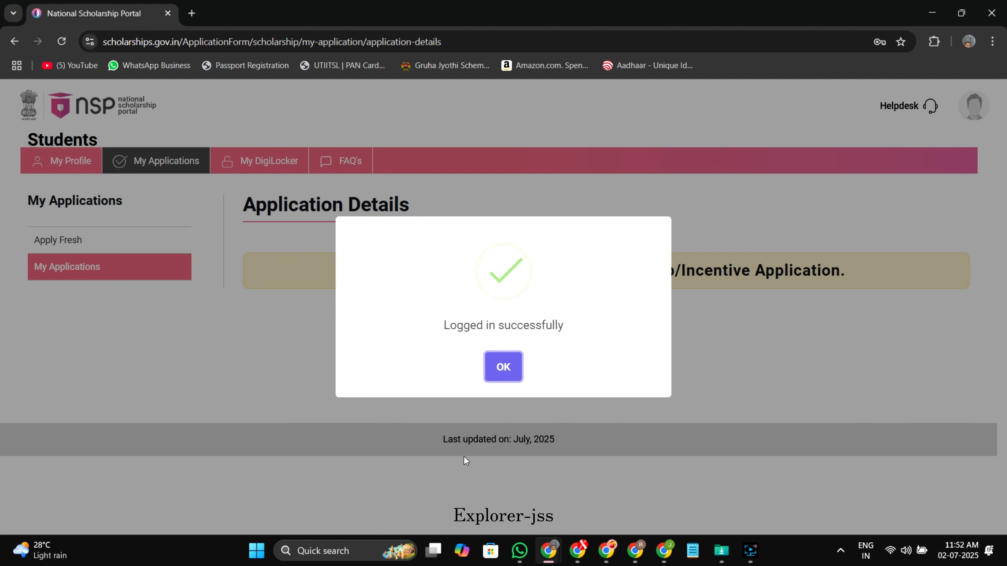
click(504, 373)
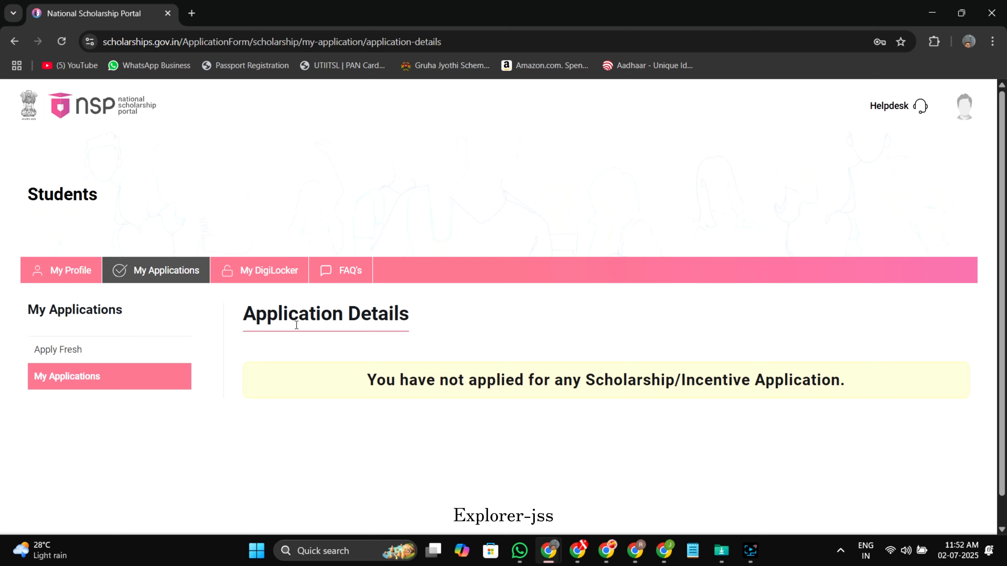
scroll(296, 325, down, 1)
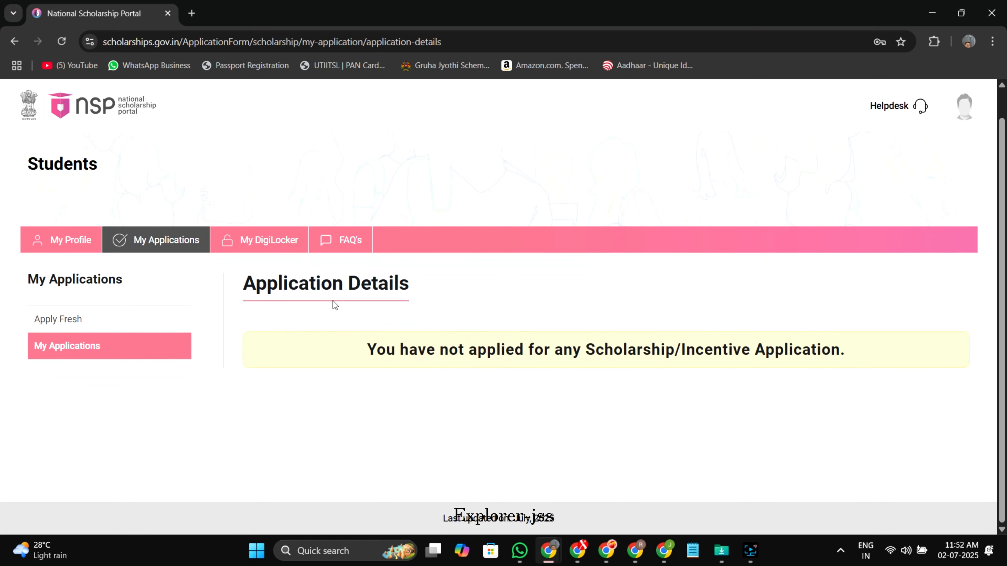
Start linking DigiLocker by submitting the Aadhaar number with captcha DDUH7N
click(263, 249)
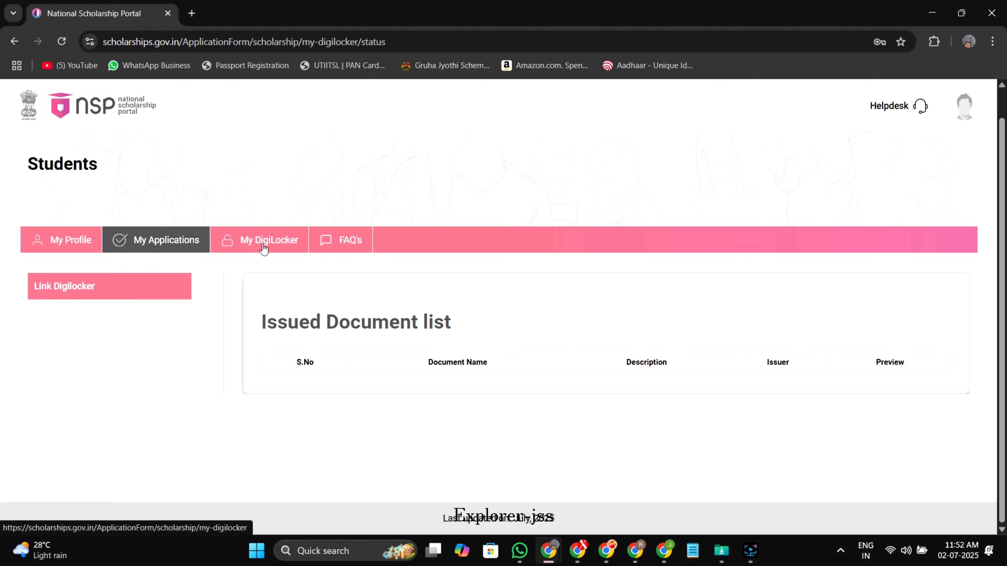
scroll(372, 359, down, 5)
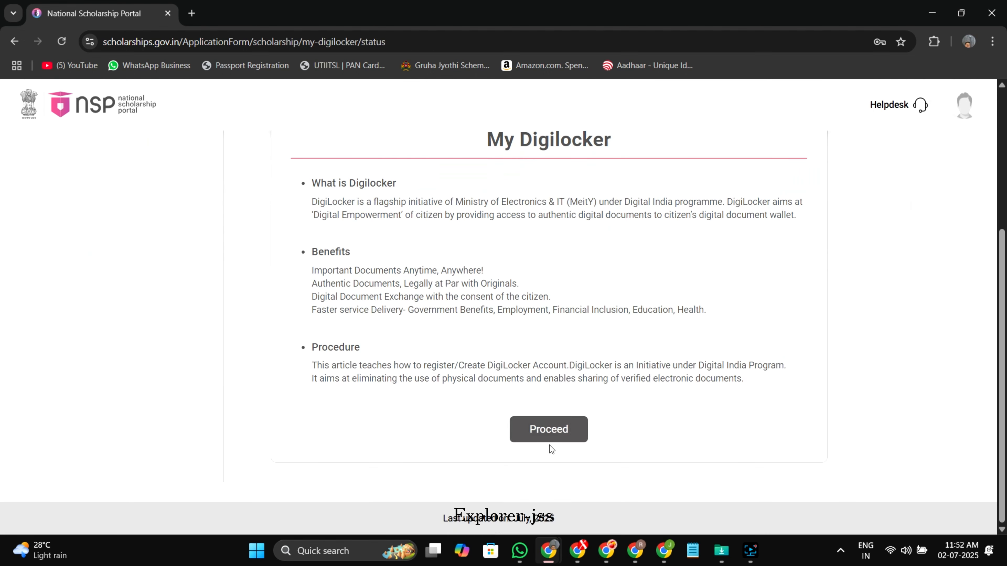
click(548, 433)
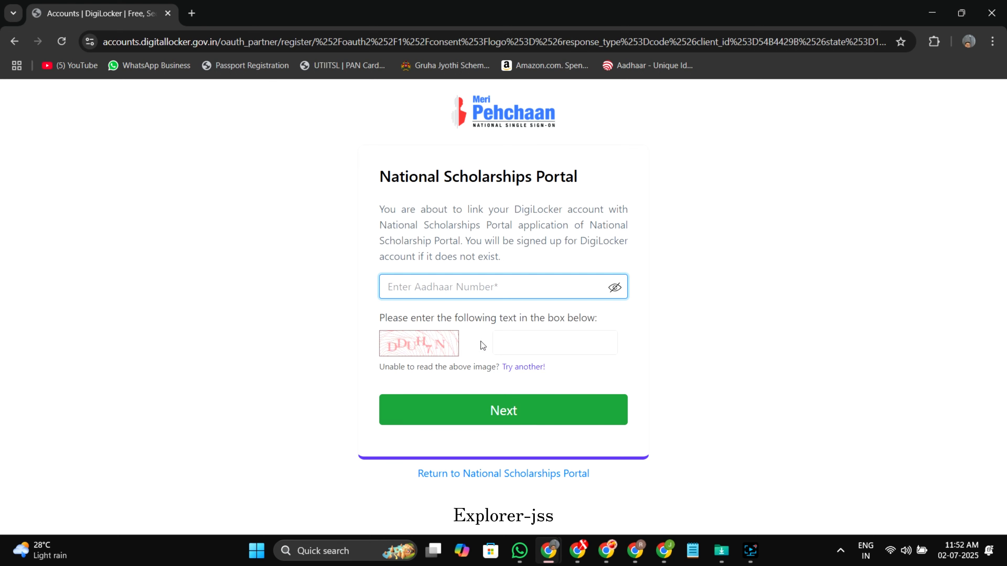
key(ctrl+v)
click(529, 350)
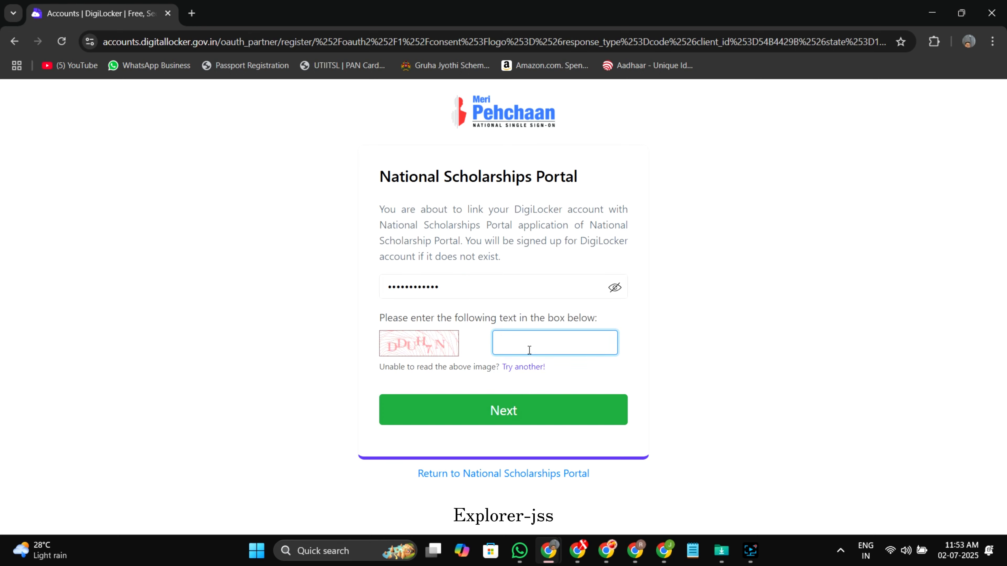
text(DDUH7N)
click(517, 400)
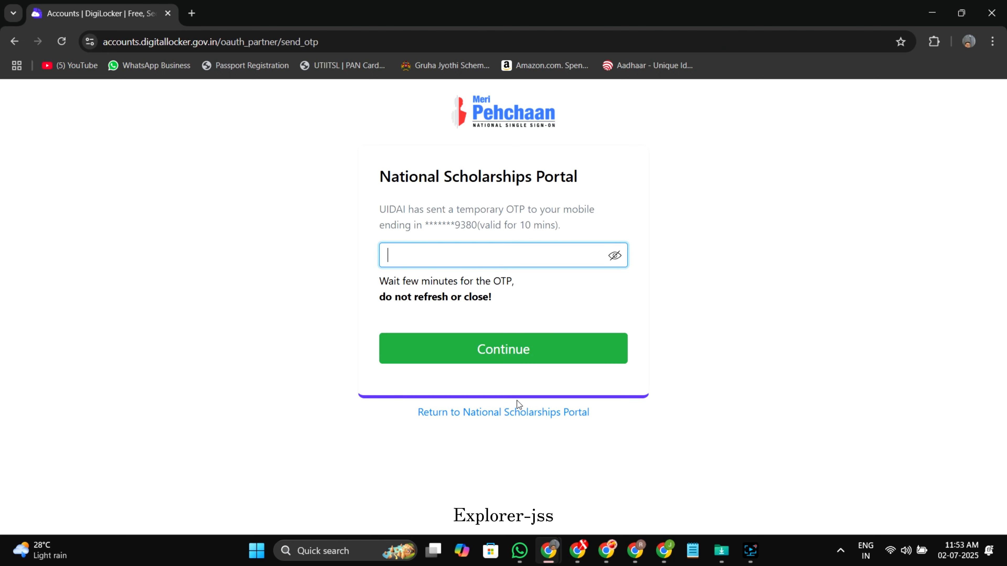
Verify with the Aadhaar OTP and DigiLocker security PIN, then allow sharing the Aadhaar card
text(••••••)
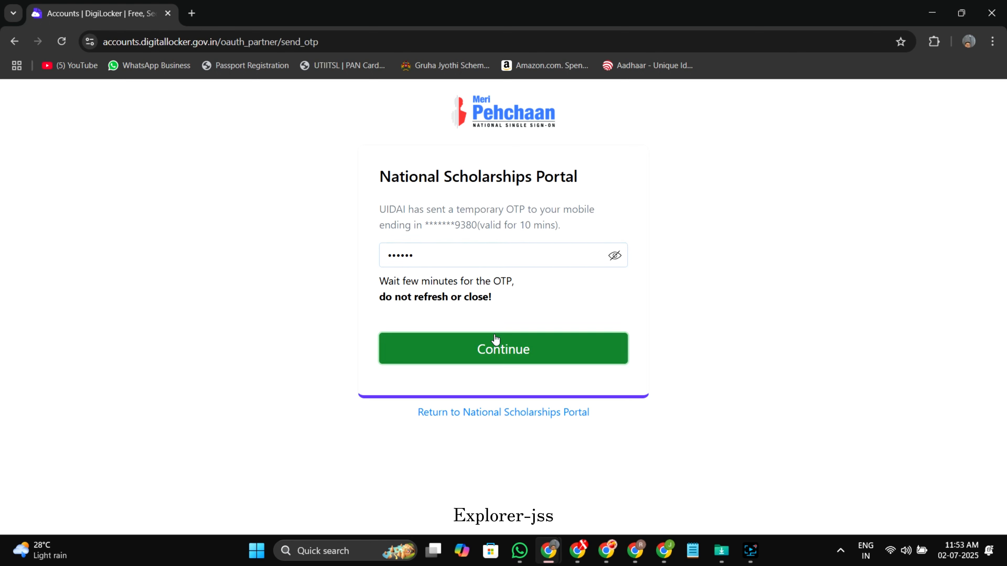
click(494, 337)
click(464, 255)
text(•)
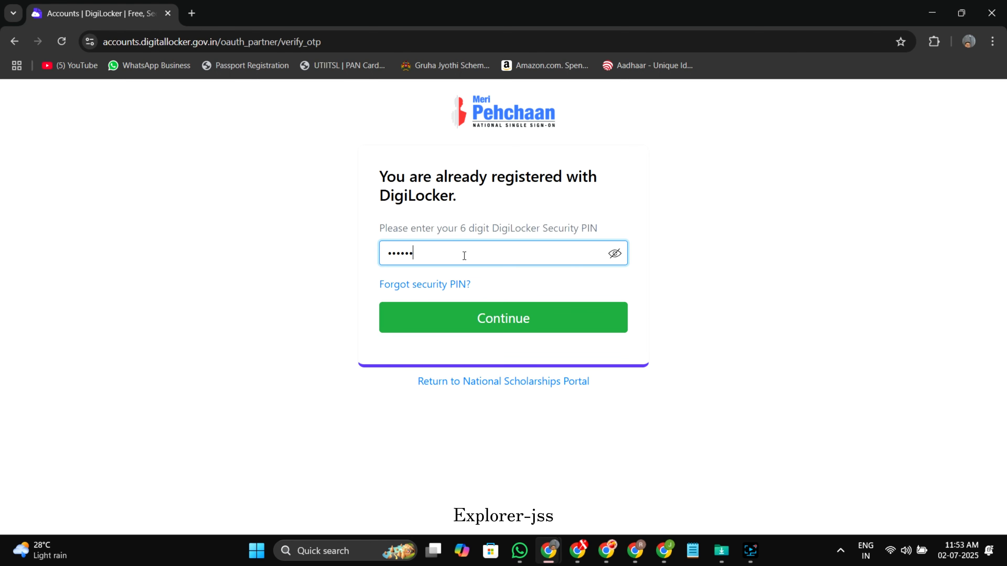
click(481, 315)
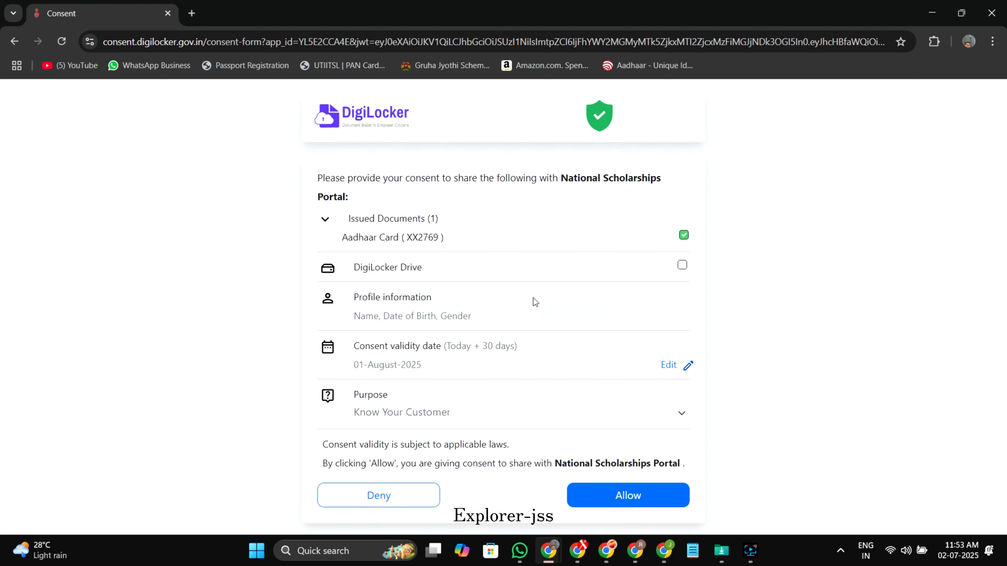
click(643, 499)
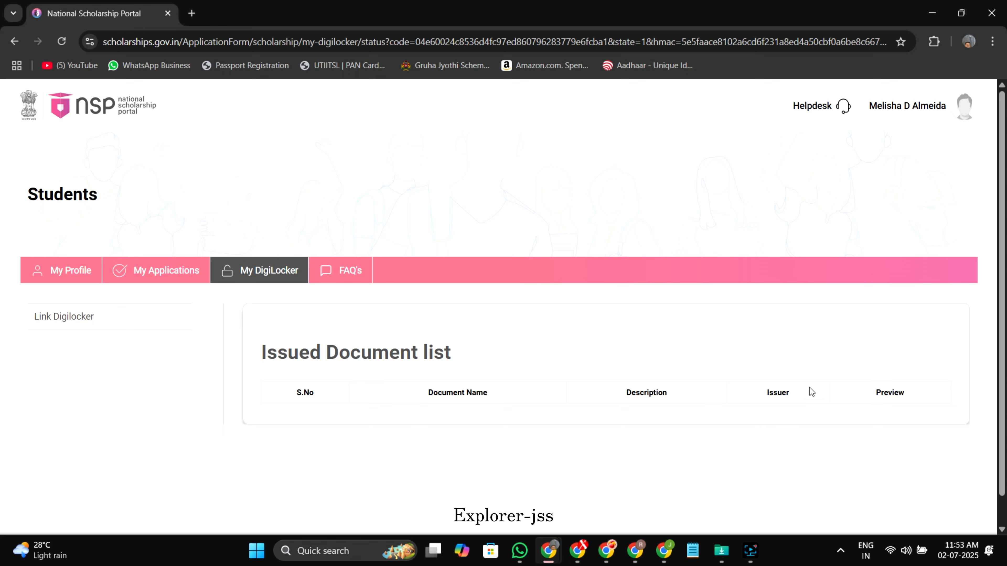
Visit the DigiLocker linking page, applications overview and profile, then return to My Applications
scroll(808, 391, down, 1)
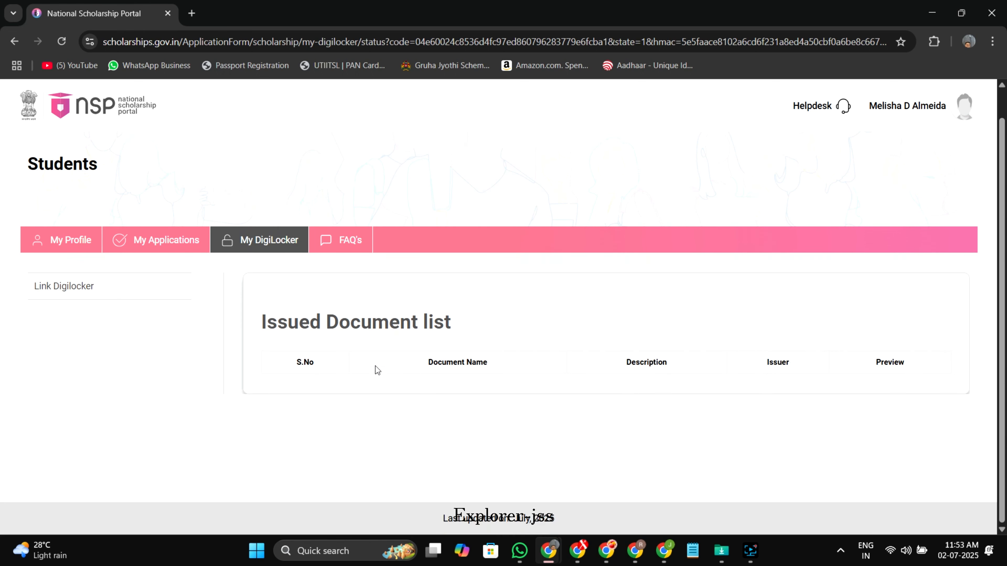
click(44, 293)
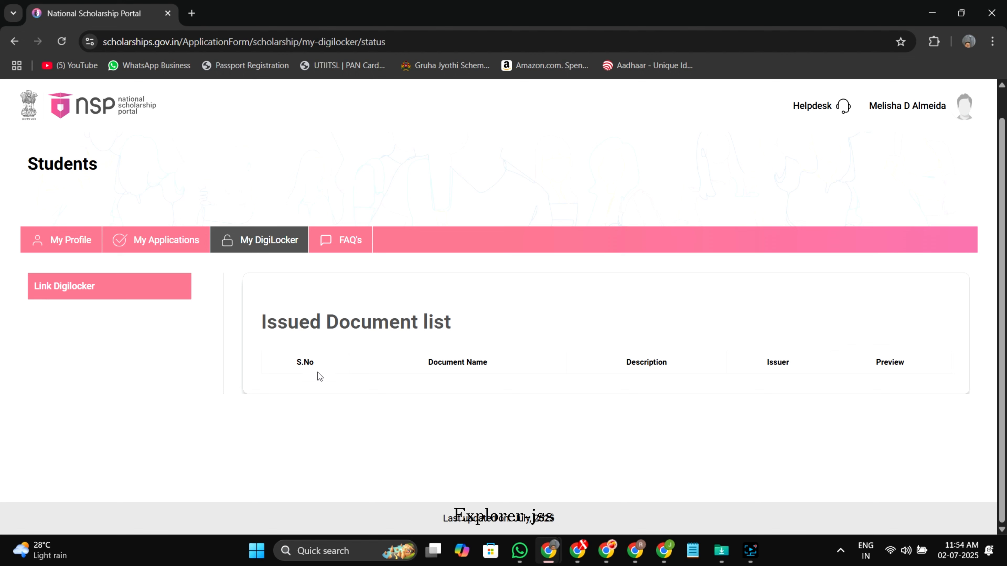
click(167, 243)
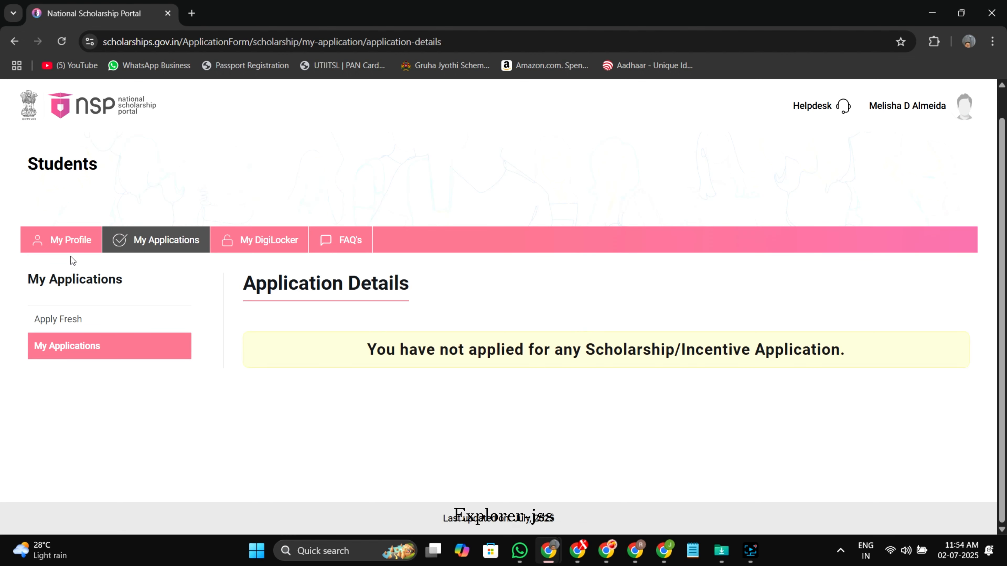
click(67, 240)
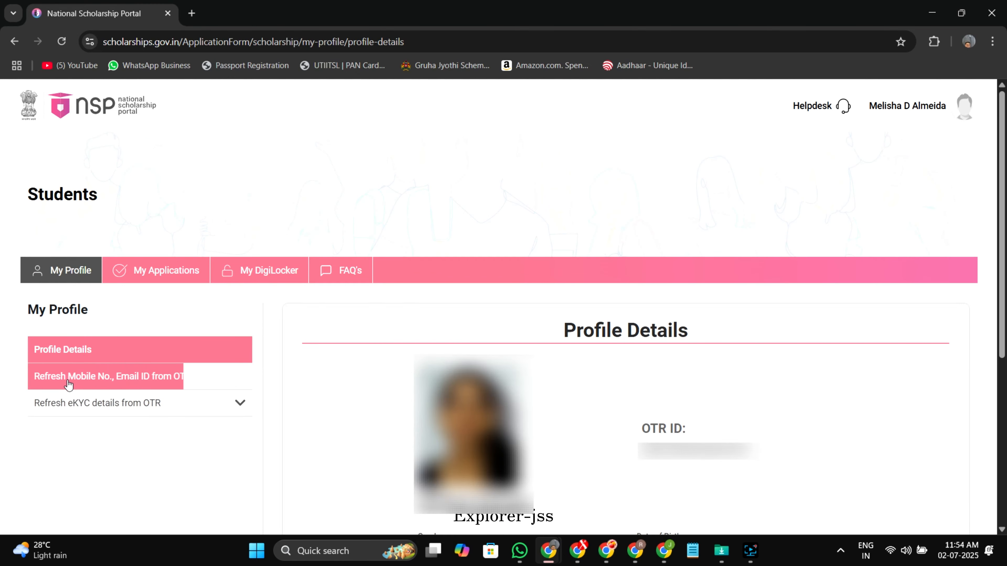
click(134, 281)
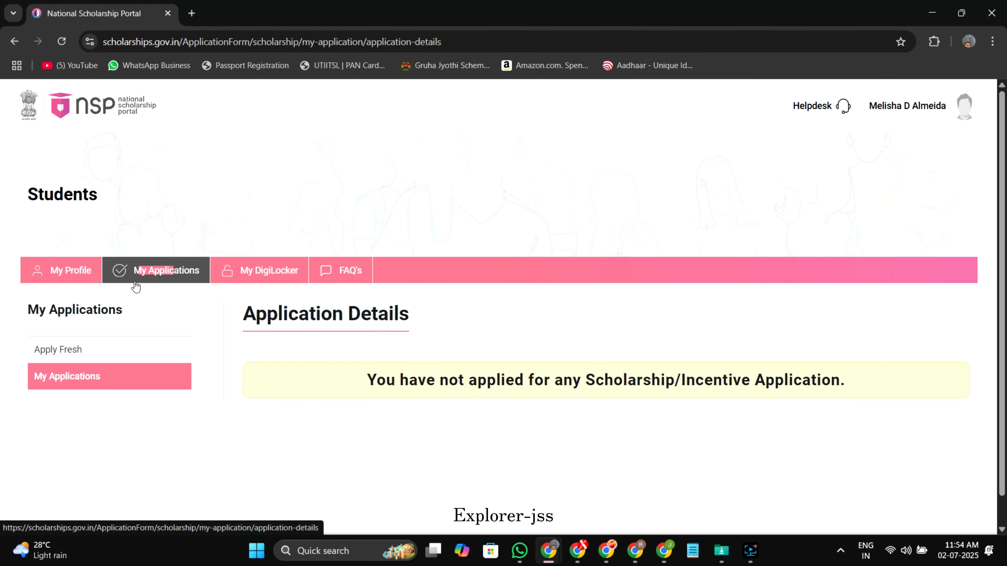
Begin a fresh application, ticking both guideline undertakings and agreeing
click(71, 357)
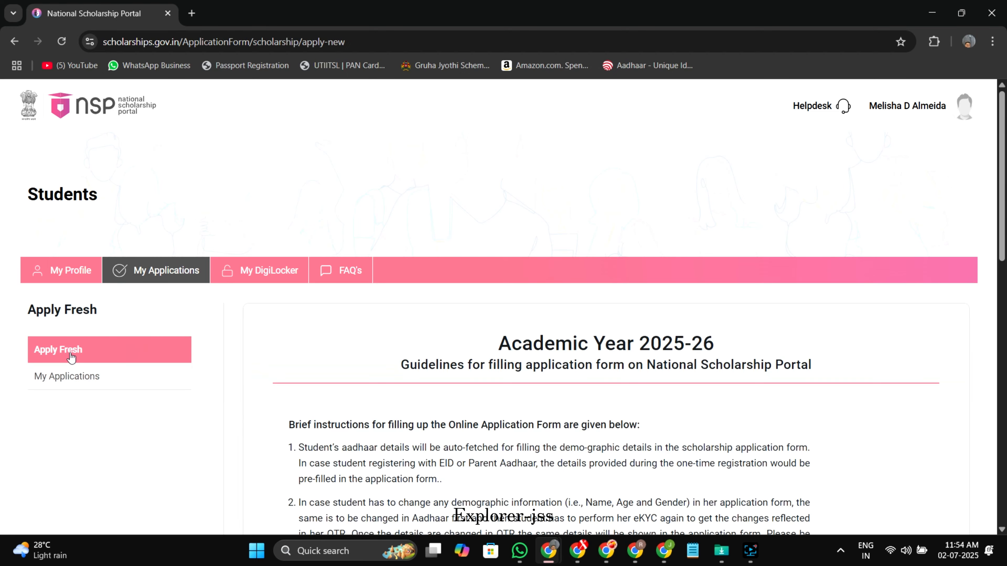
scroll(460, 378, down, 15)
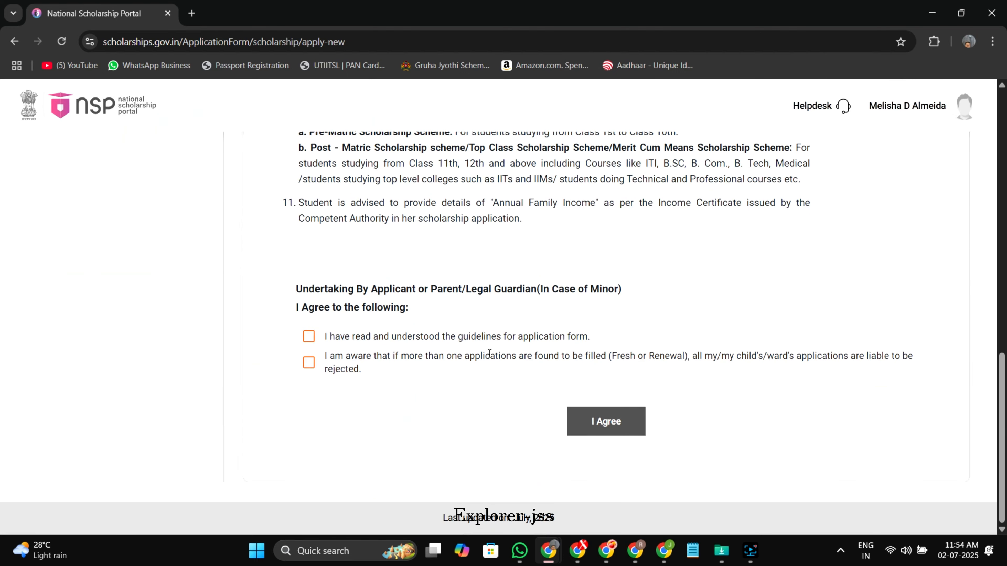
click(309, 337)
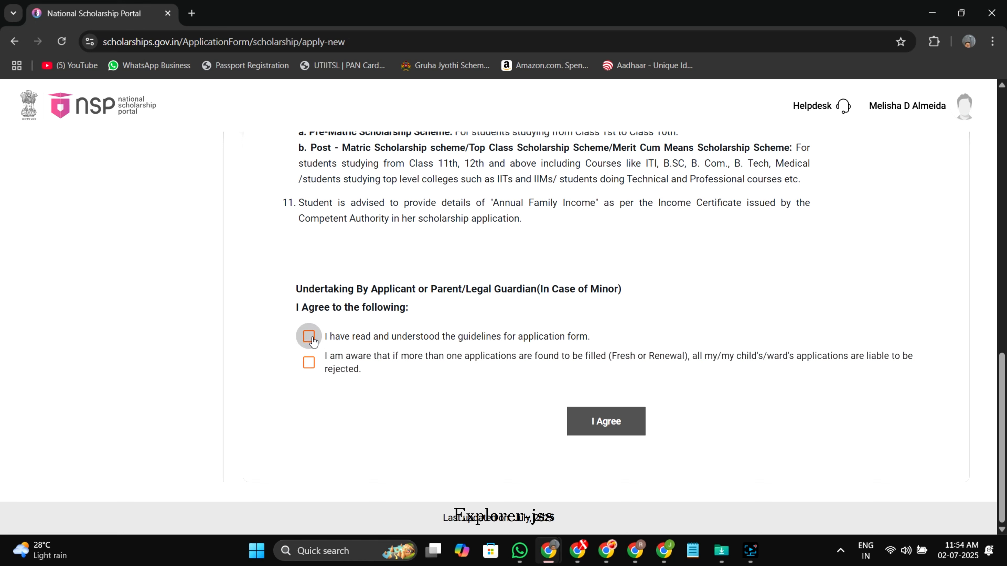
click(309, 364)
click(614, 425)
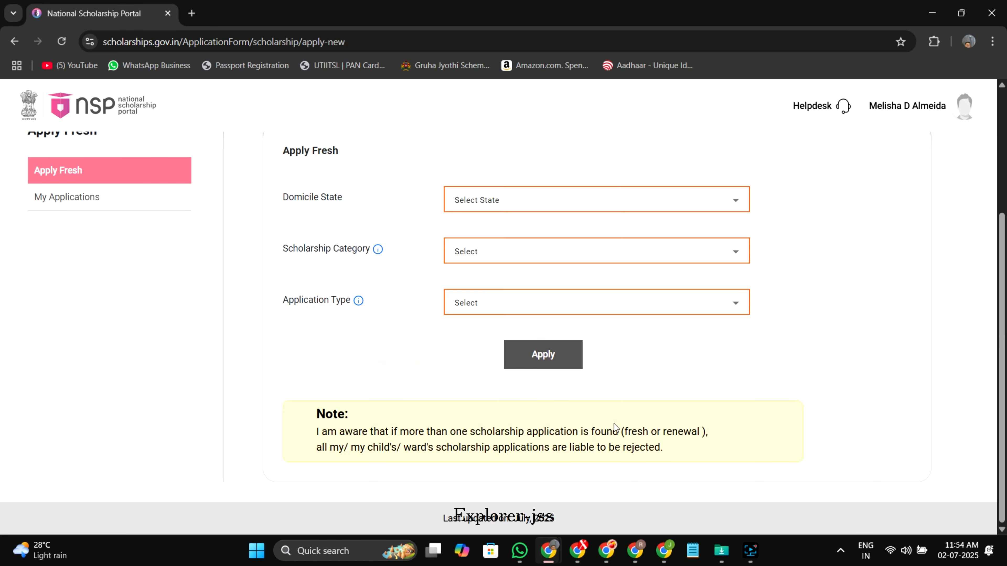
Choose KARNATAKA, Post Matric/Top Class/MCM and Scholarship, then apply and confirm
scroll(461, 252, up, 4)
click(539, 338)
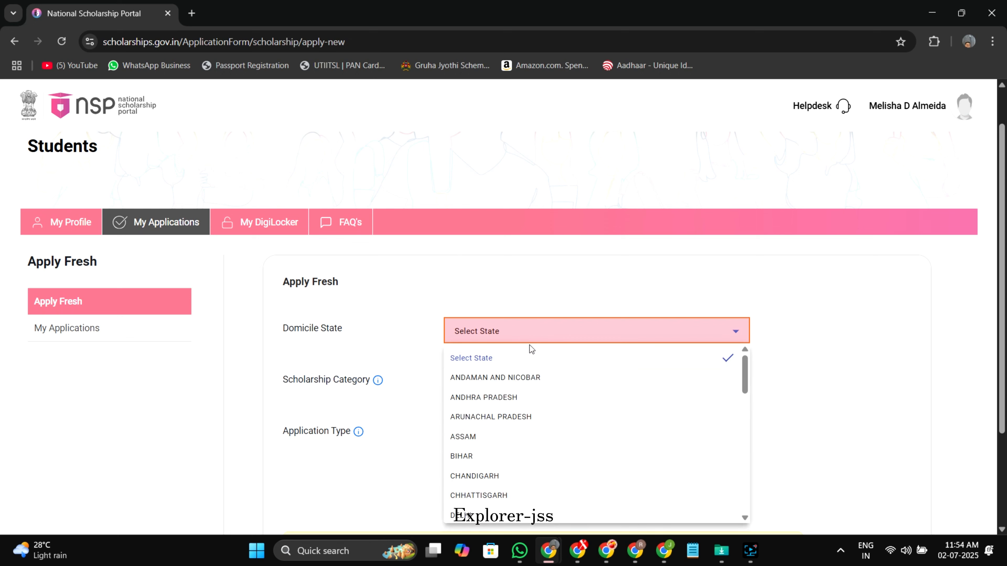
scroll(518, 401, down, 3)
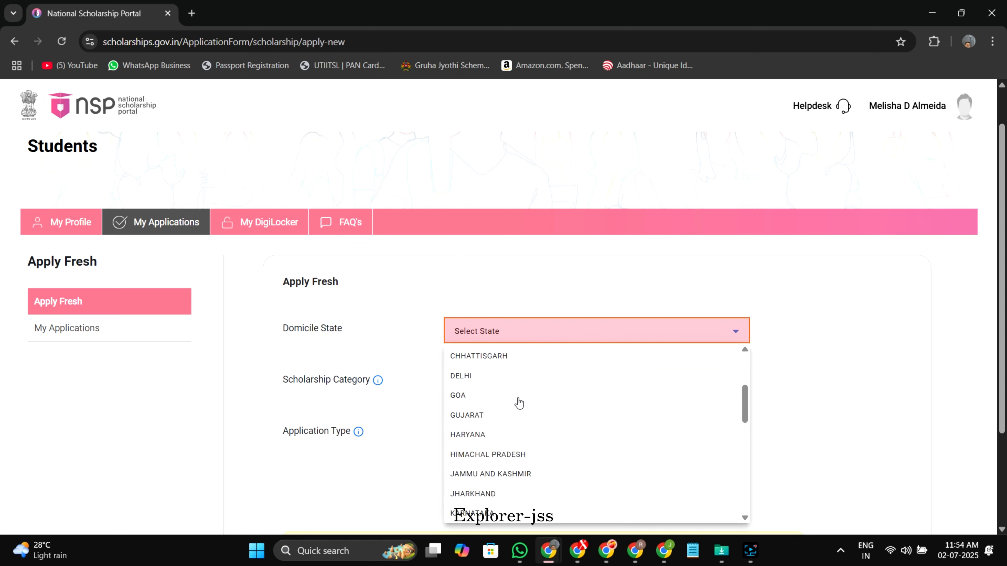
click(475, 514)
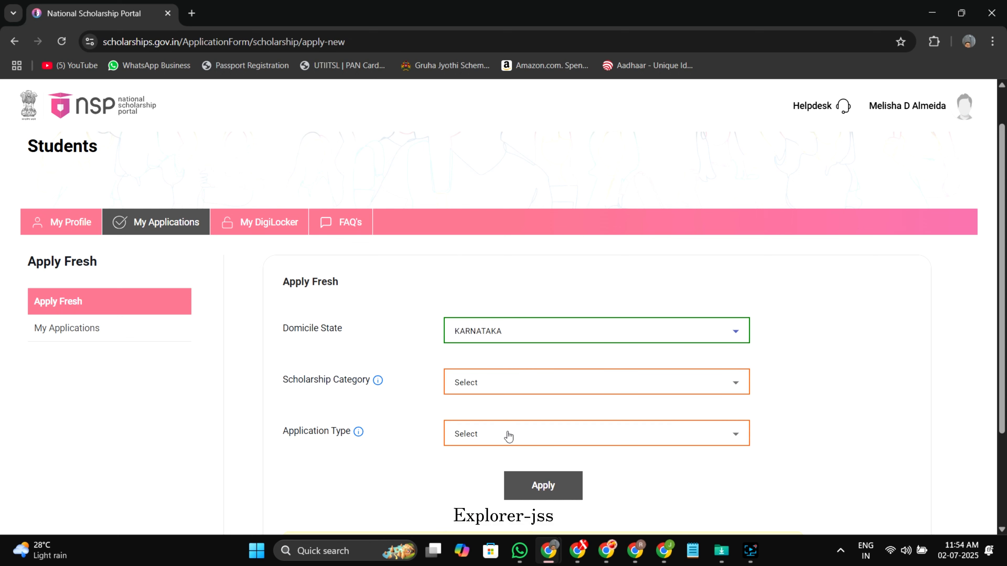
click(505, 385)
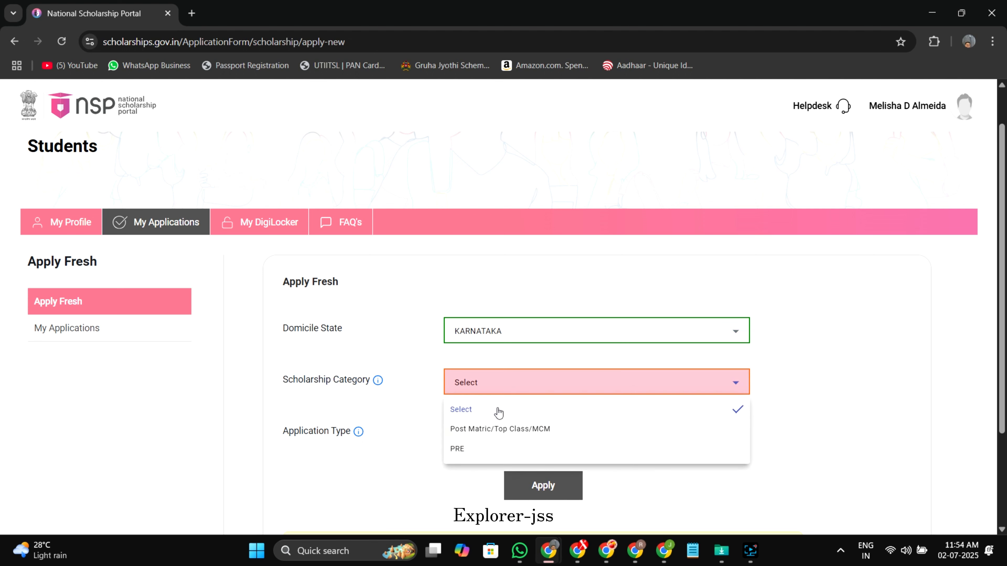
click(507, 432)
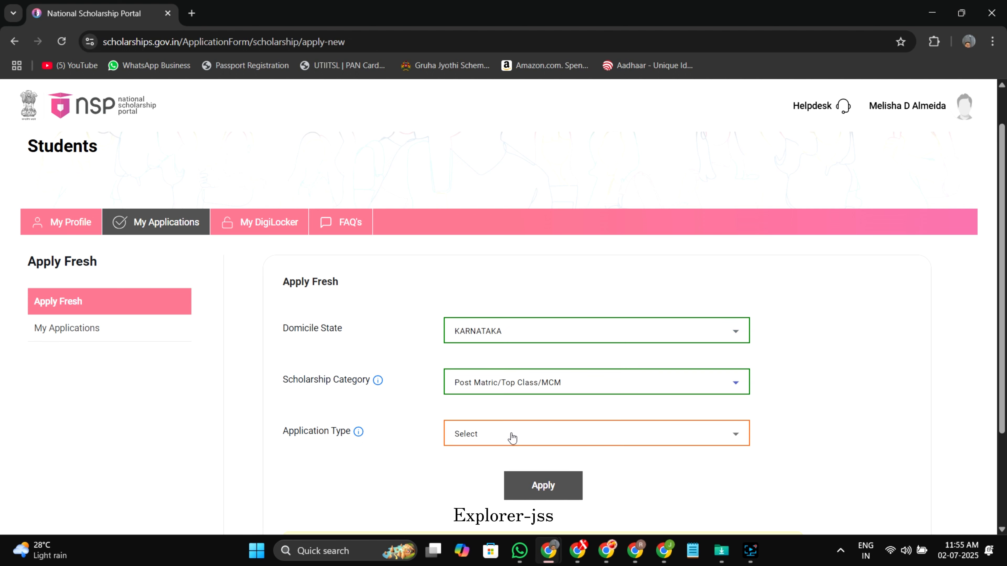
click(510, 436)
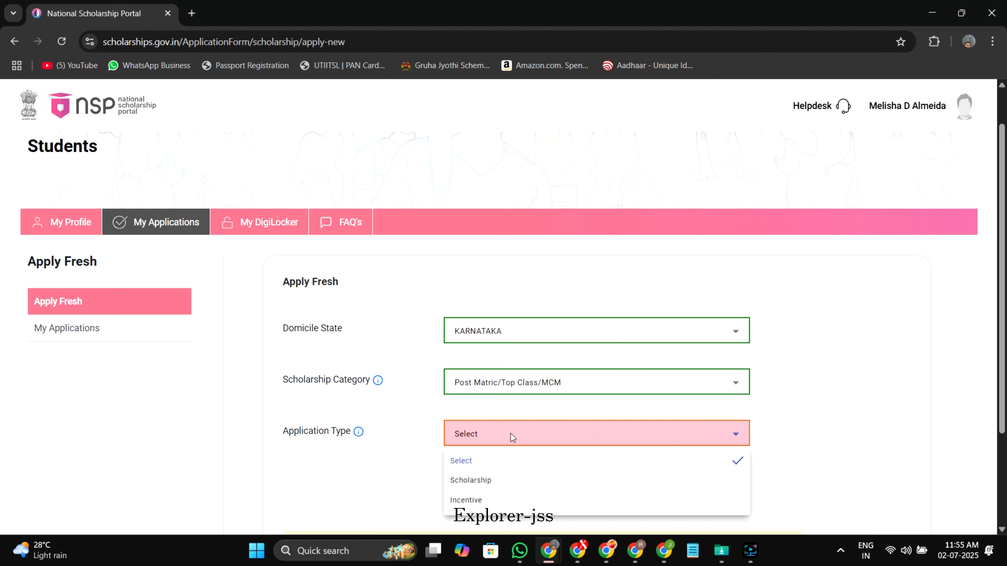
click(507, 482)
scroll(545, 470, down, 3)
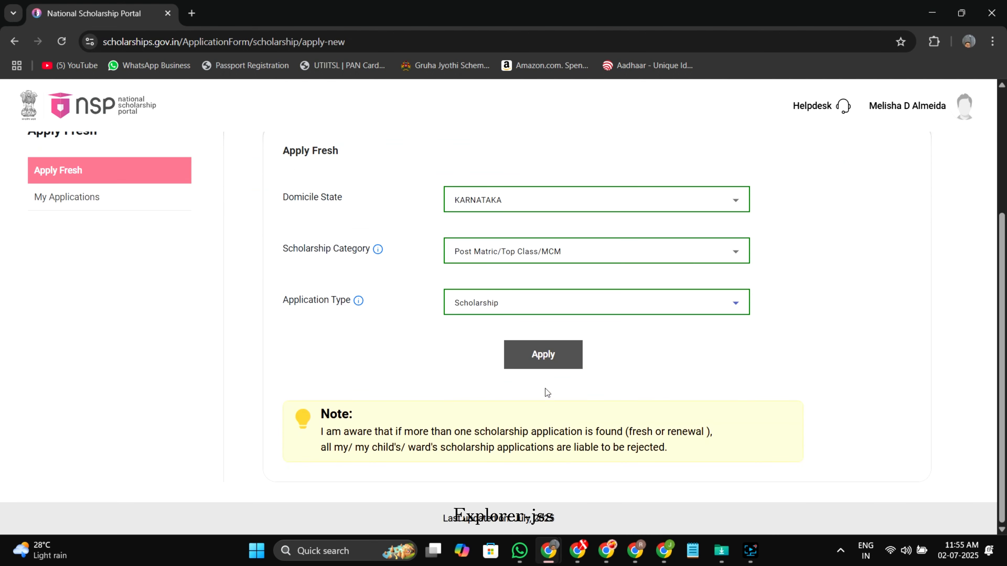
click(546, 360)
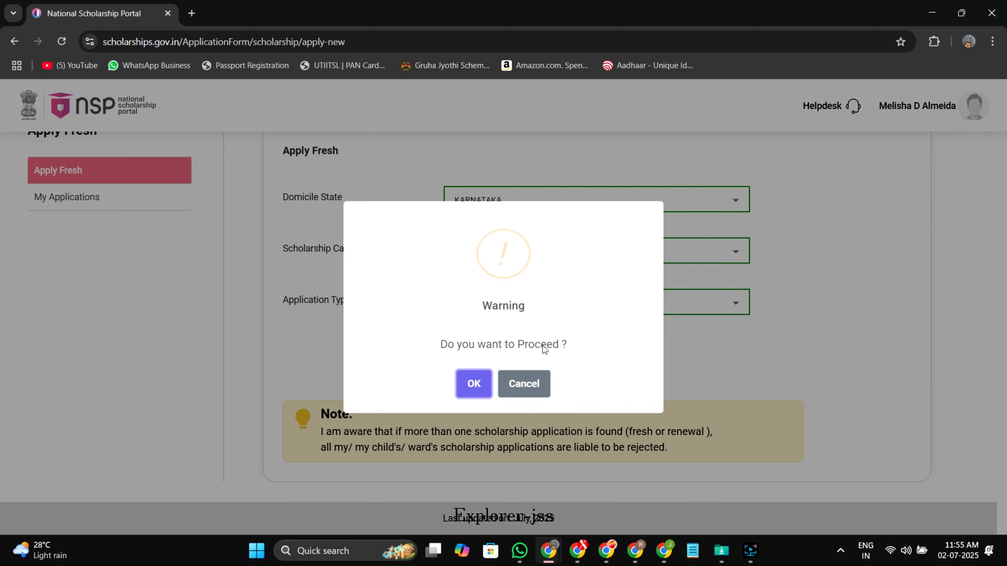
click(476, 398)
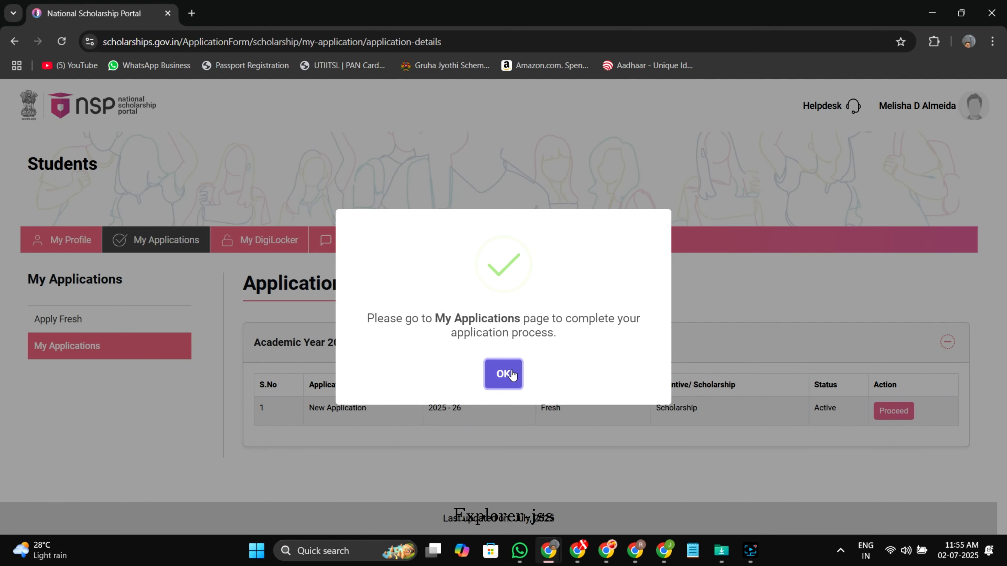
click(511, 374)
Proceed on the 2025-26 application and expand Verification details, Milestones and Payment details
click(890, 411)
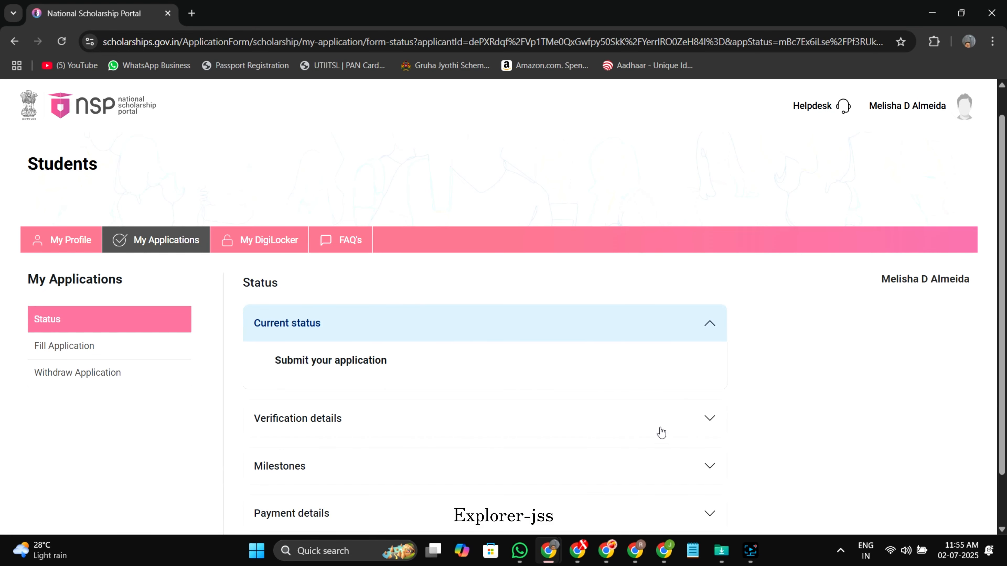
scroll(679, 411, down, 1)
scroll(679, 411, down, 1)
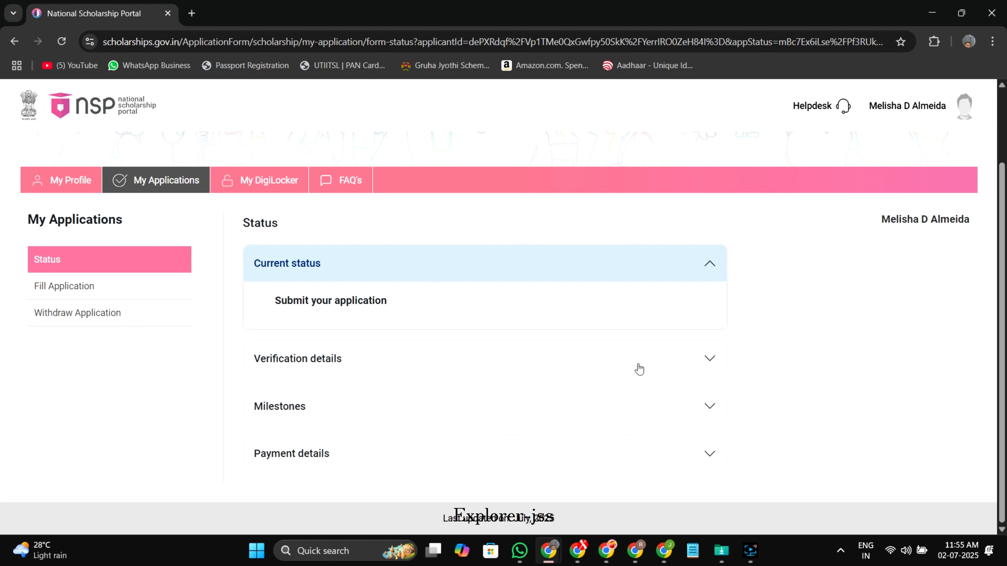
click(710, 359)
scroll(715, 359, down, 4)
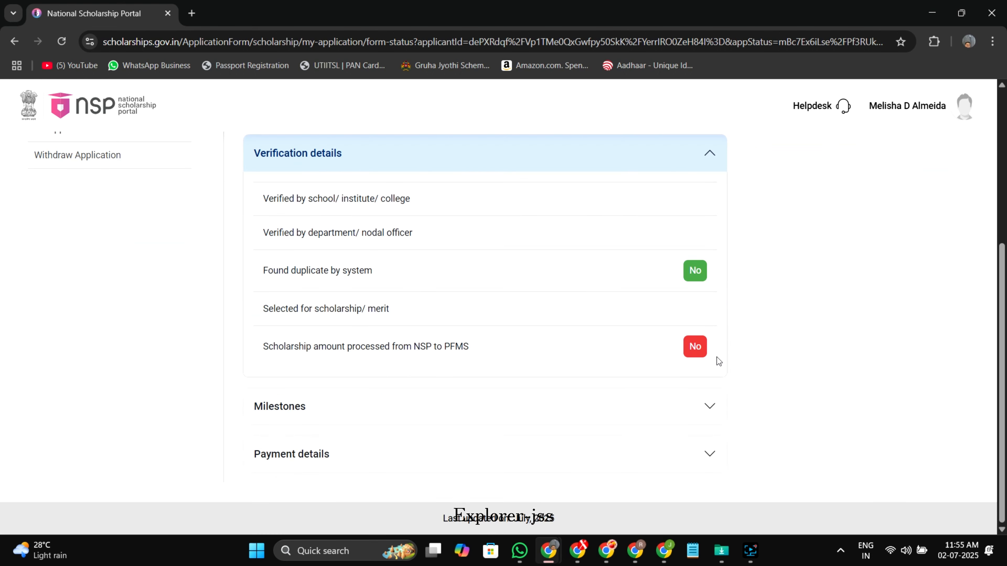
click(719, 408)
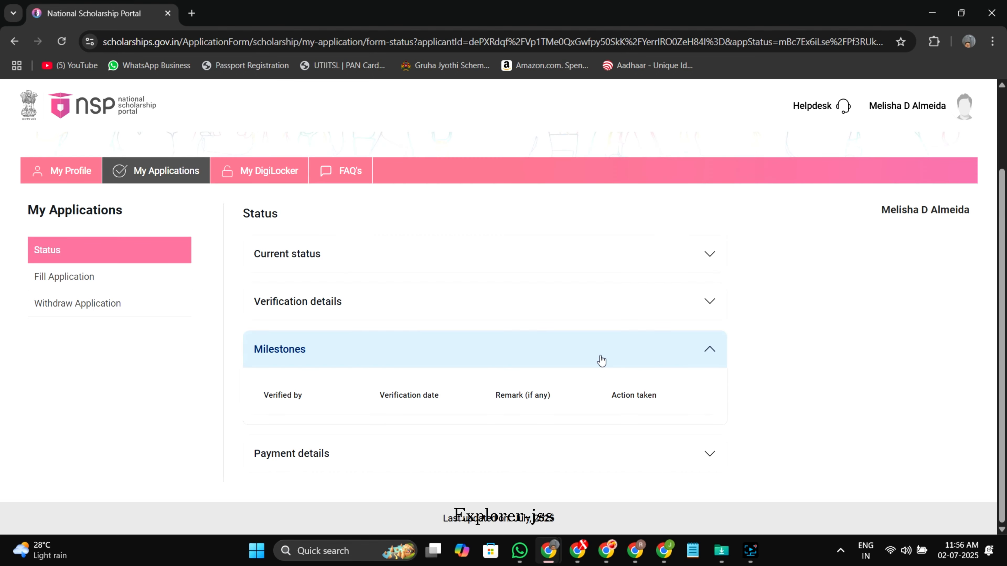
click(715, 456)
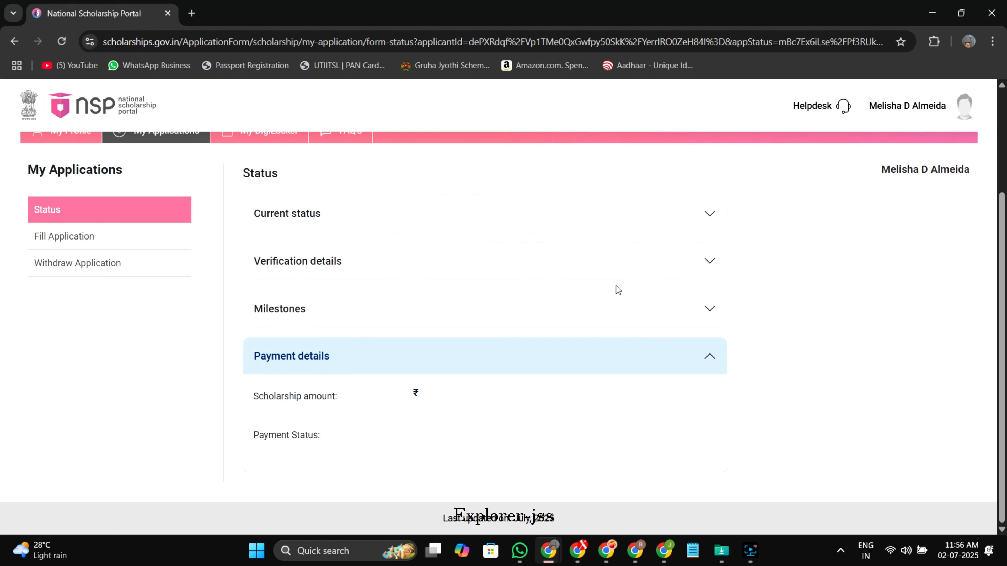
Open the application form and choose the student's community and religion
click(77, 244)
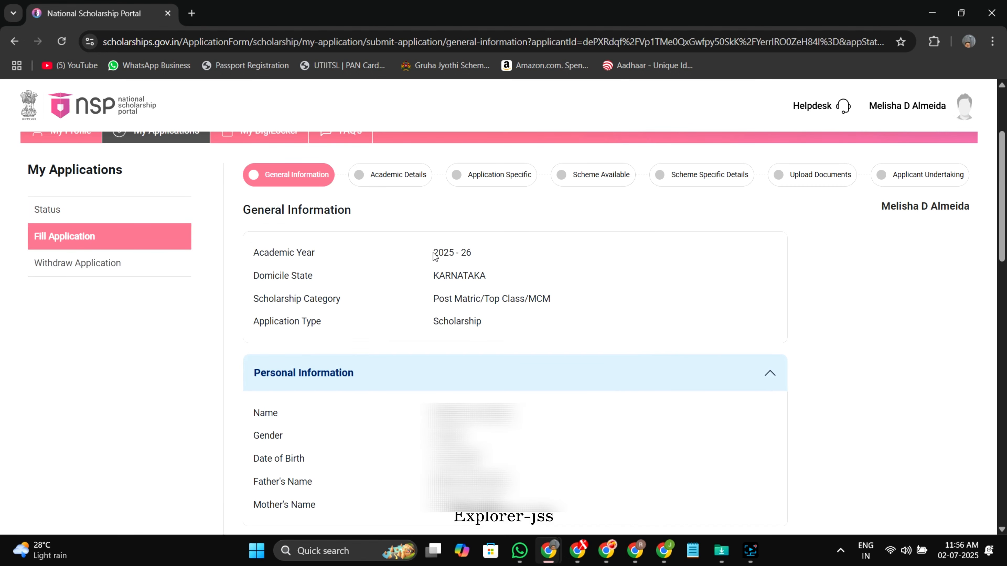
scroll(433, 254, down, 5)
click(468, 279)
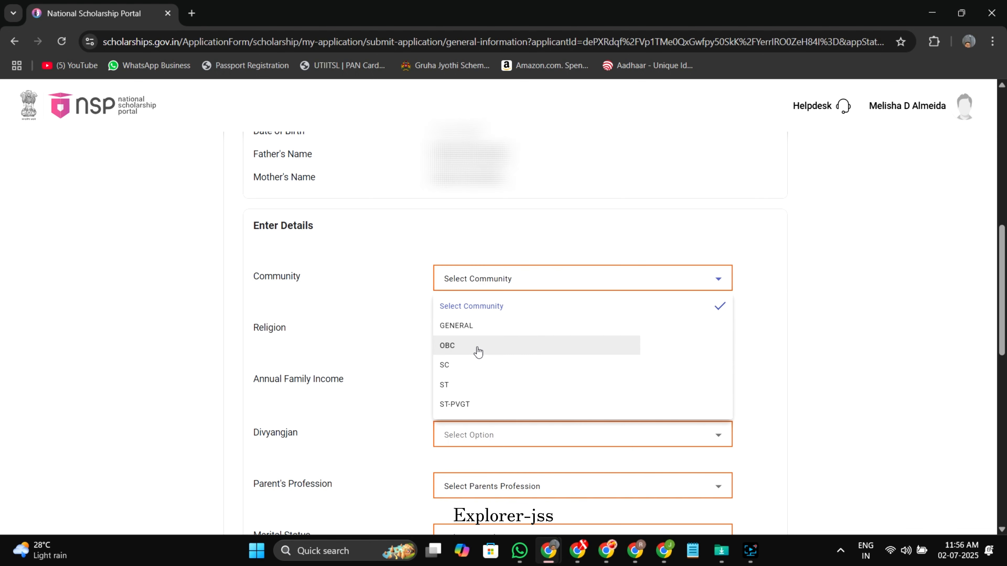
click(477, 347)
click(517, 330)
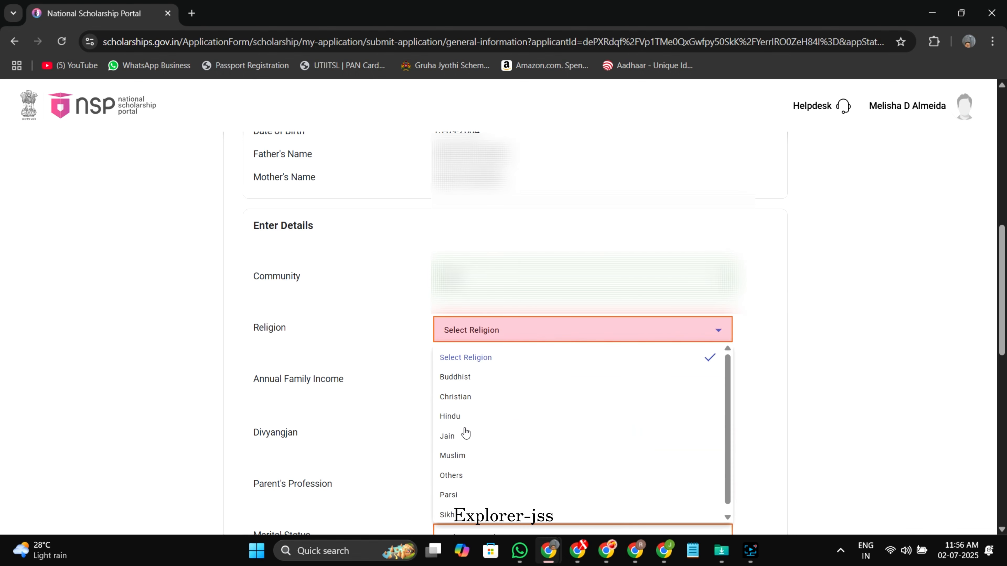
click(459, 397)
scroll(501, 338, down, 2)
scroll(502, 338, down, 1)
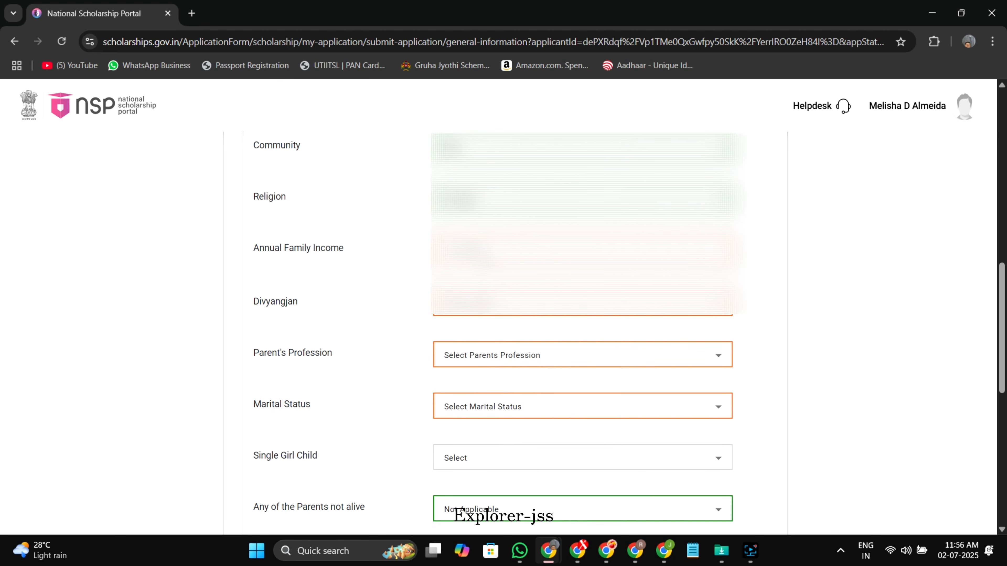
Enter annual family income, Divyangjan status, and the permanent address district and village
click(480, 278)
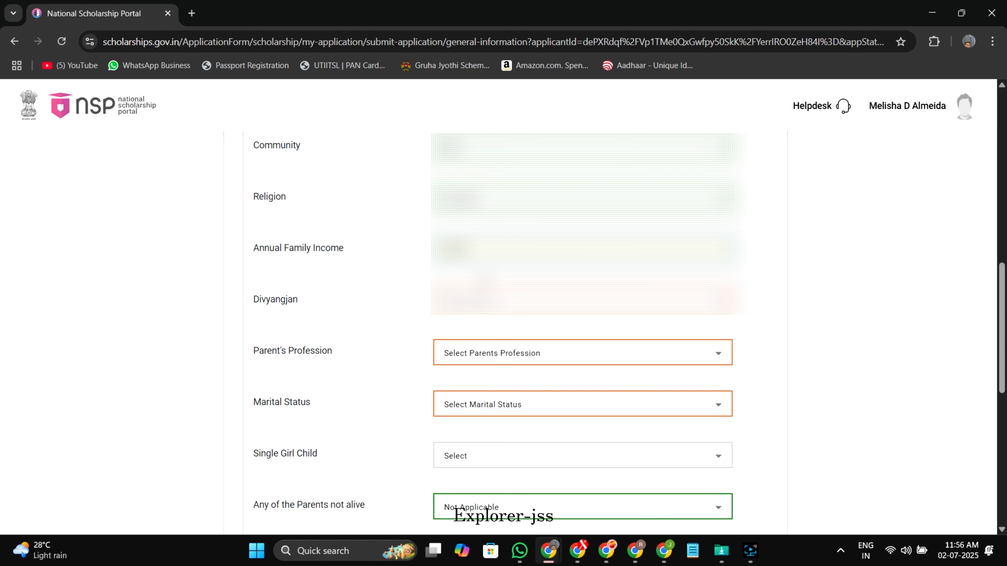
click(492, 300)
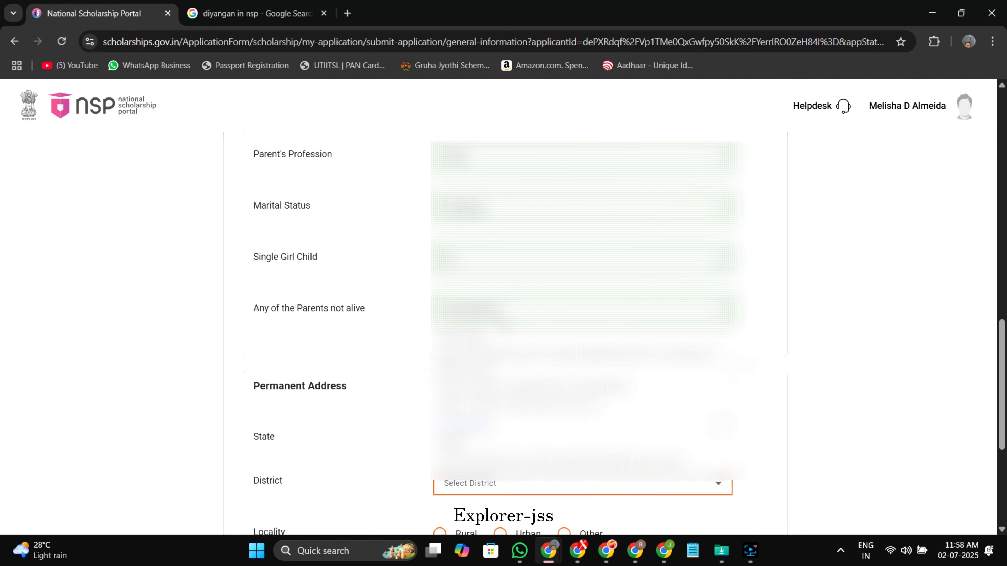
click(393, 305)
scroll(416, 313, down, 3)
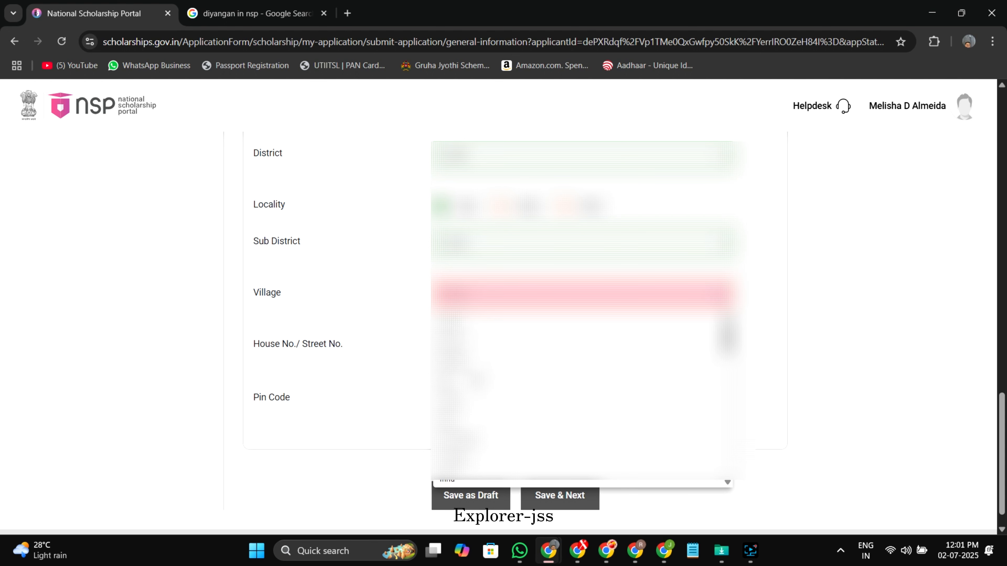
click(463, 445)
scroll(288, 347, down, 1)
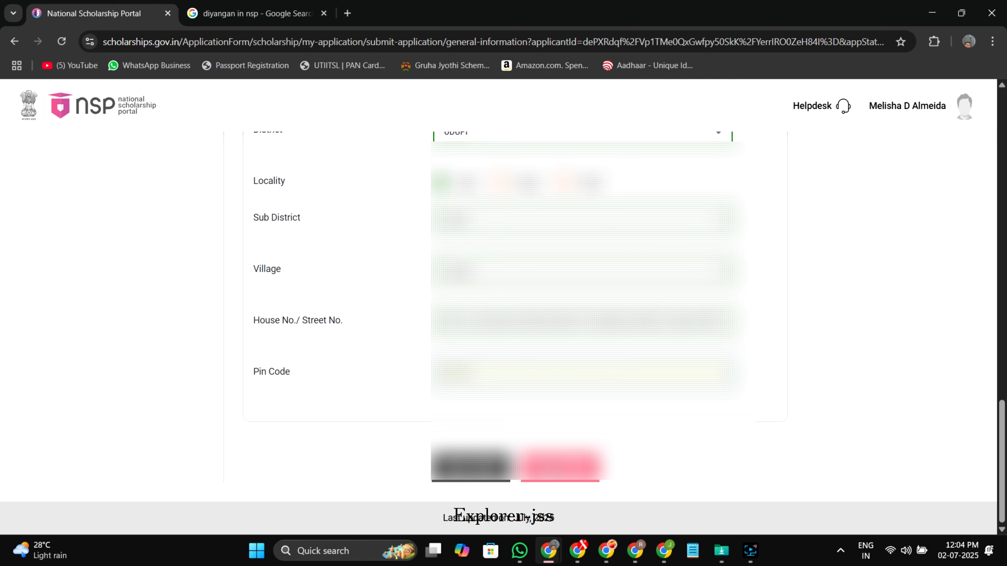
Save the General Information step and dismiss the confirmation
click(549, 465)
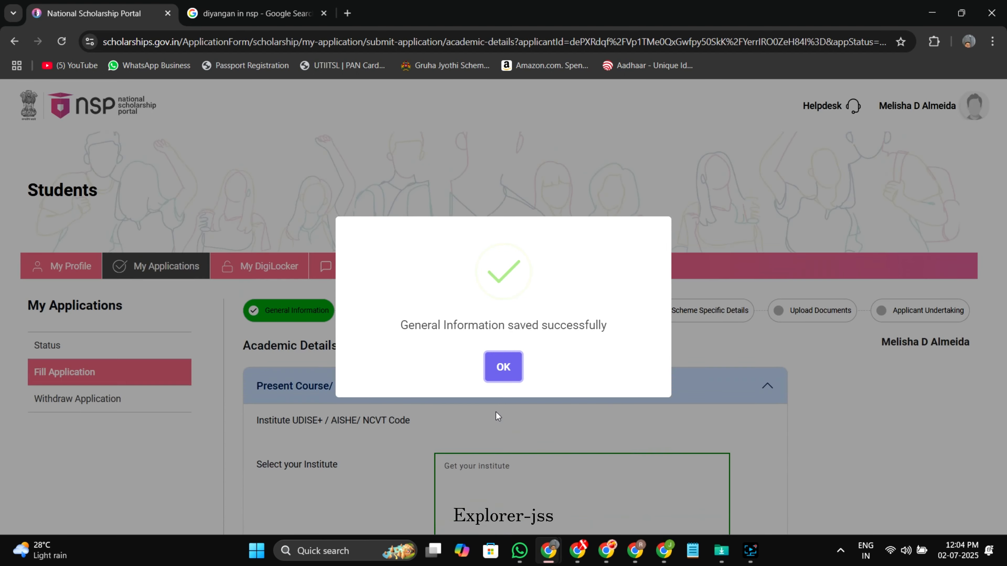
click(494, 367)
scroll(490, 373, down, 2)
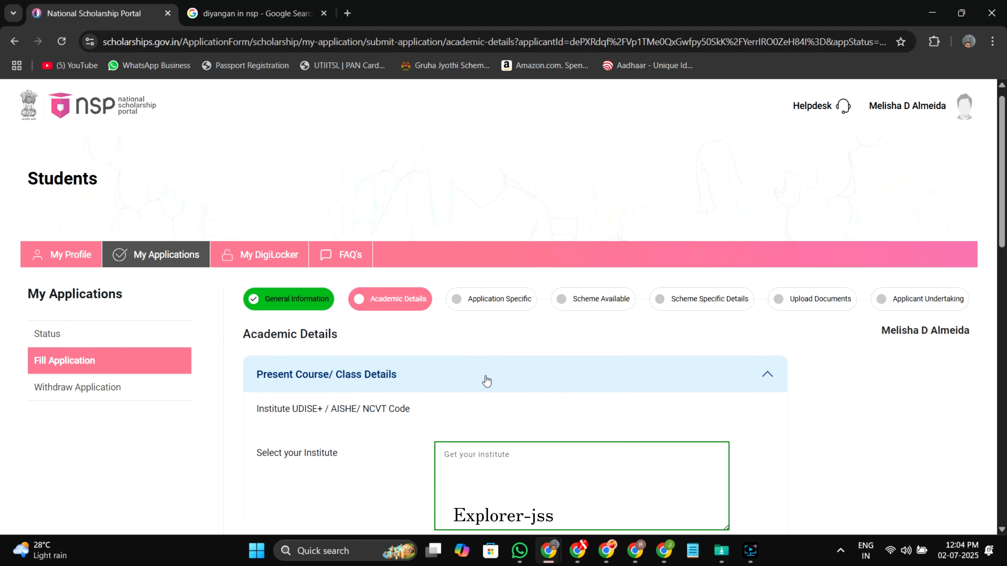
scroll(487, 381, down, 1)
Look up the student's institute and choose the 4-year BSc Nursing course
click(474, 339)
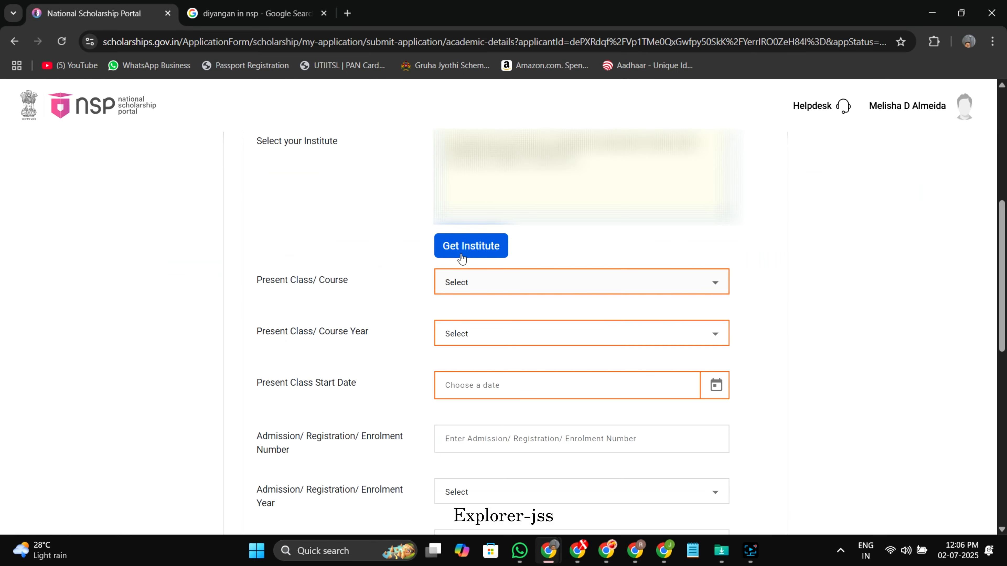
click(461, 253)
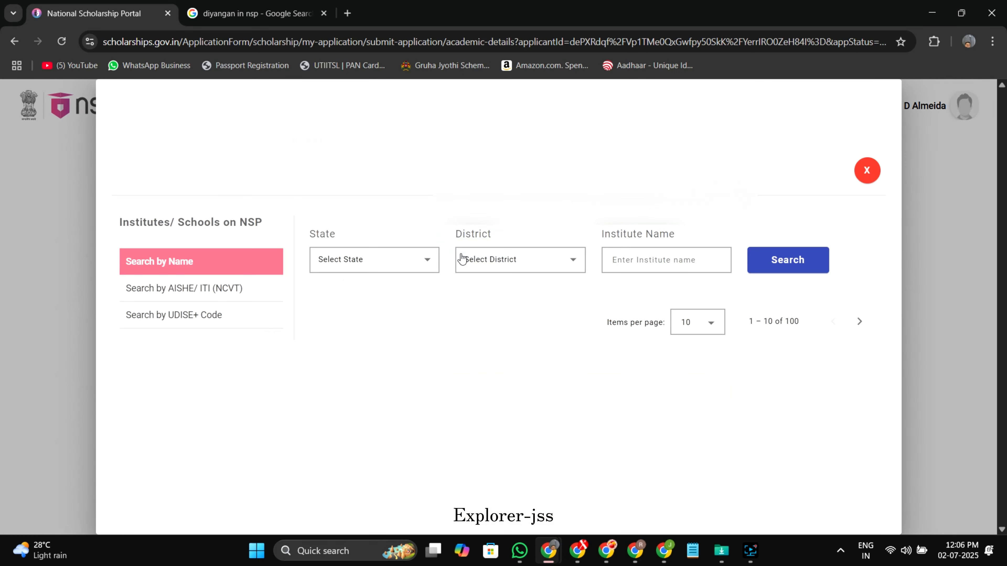
click(867, 170)
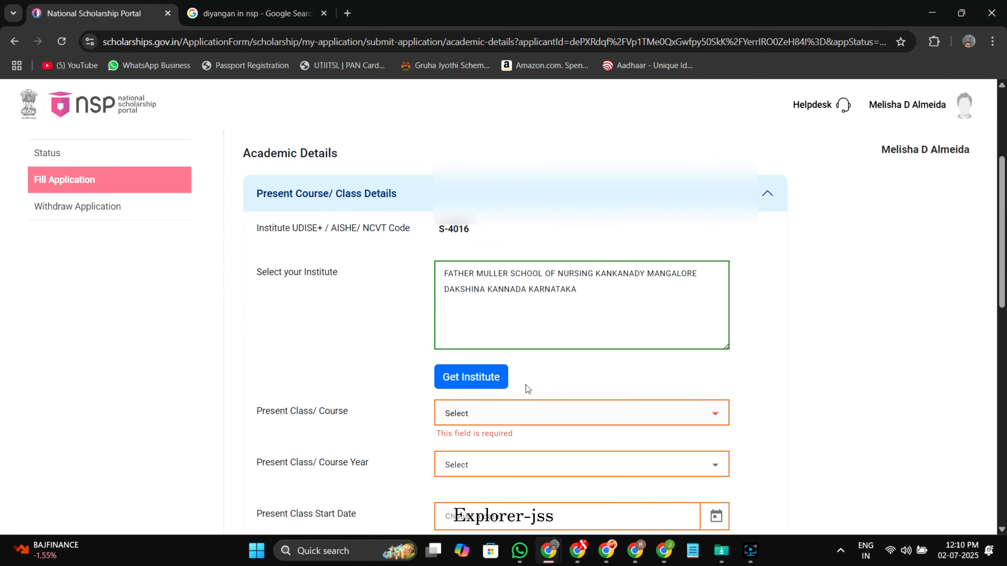
scroll(525, 385, down, 3)
click(510, 291)
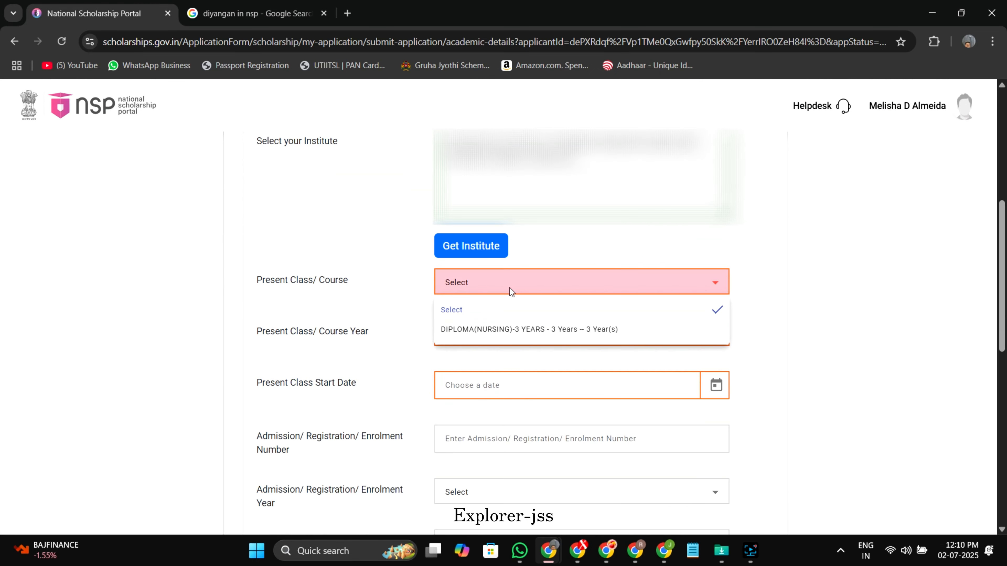
scroll(510, 288, up, 3)
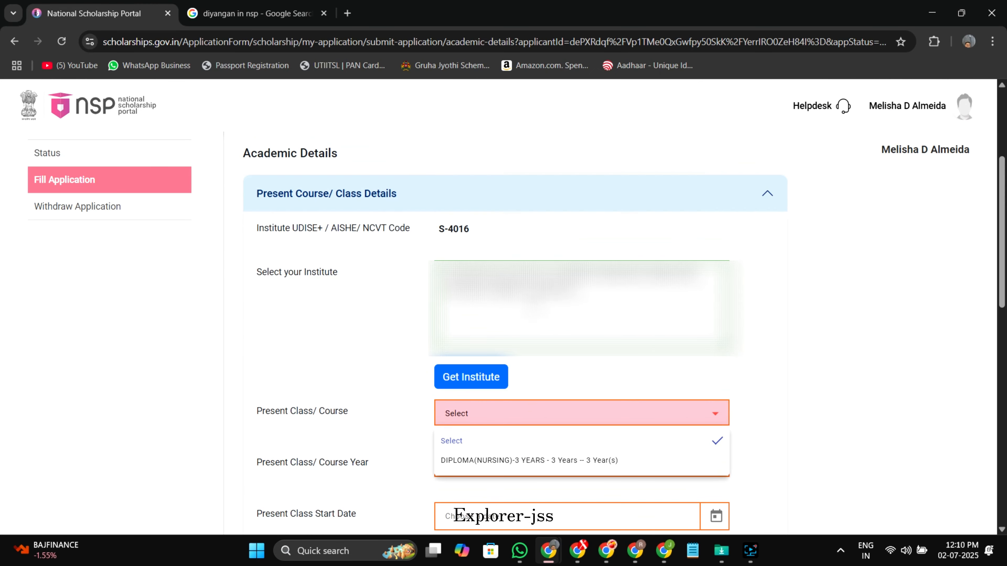
click(471, 380)
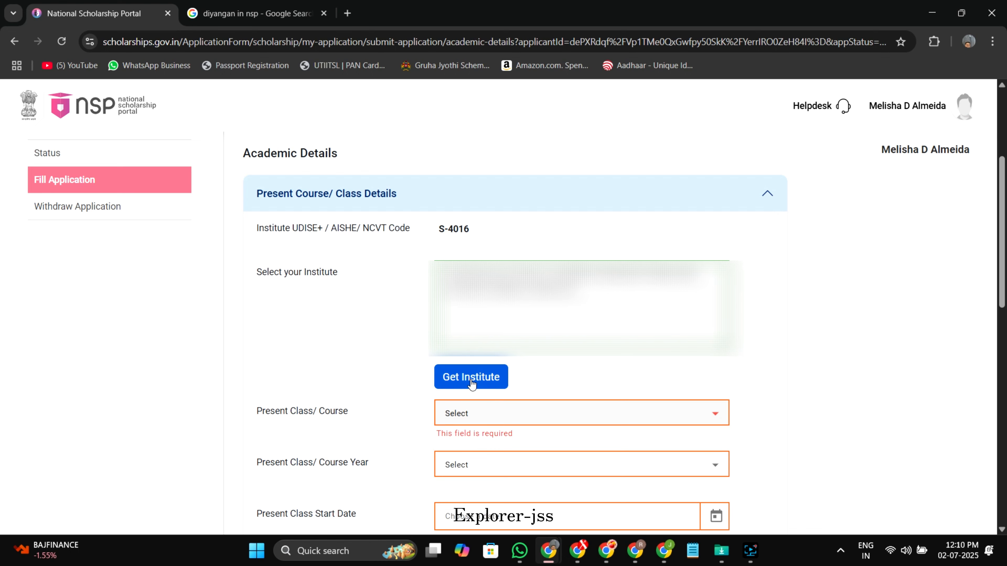
click(471, 379)
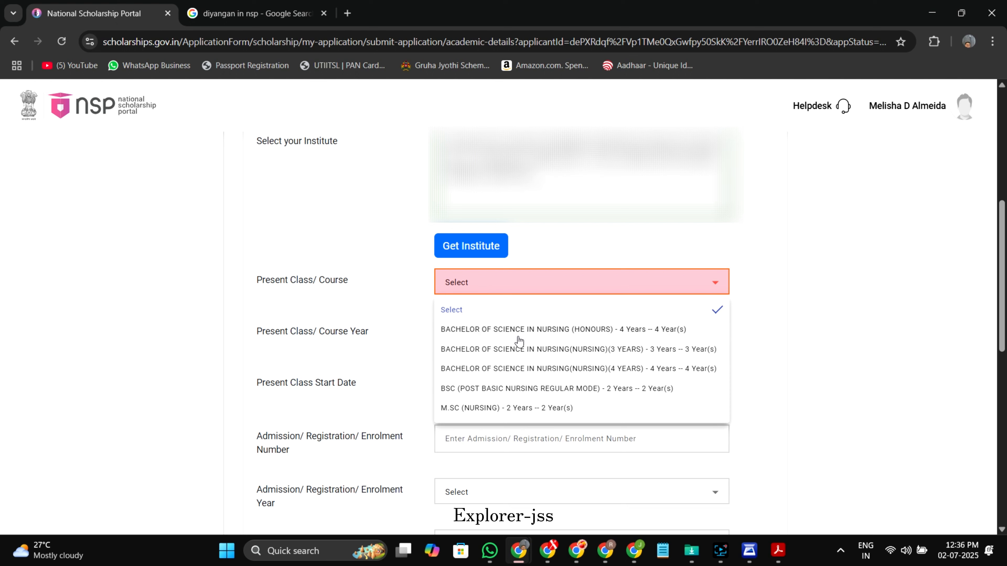
click(530, 373)
Set course year 3, class start date 03/01/2025, and enter the enrolment number
click(539, 335)
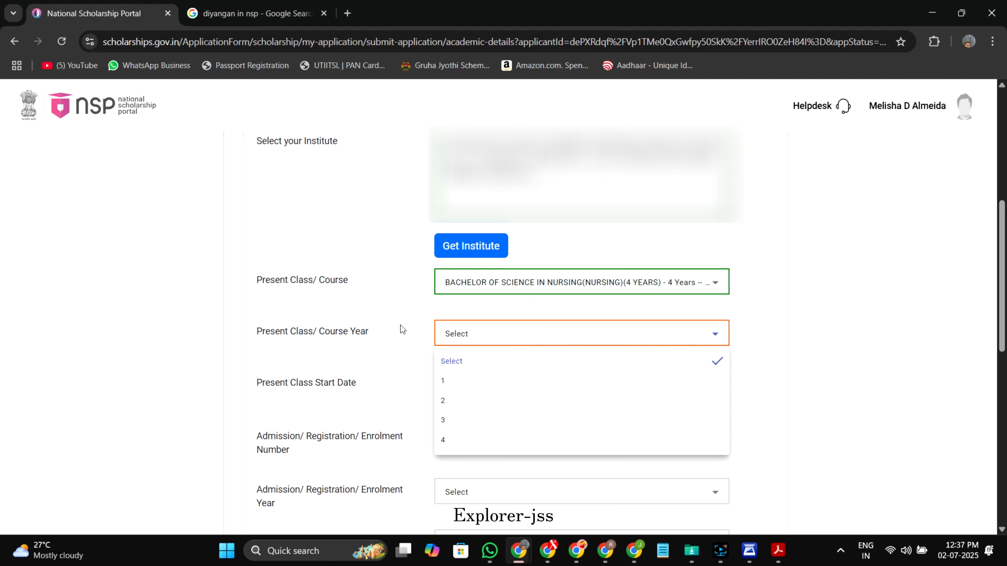
click(466, 380)
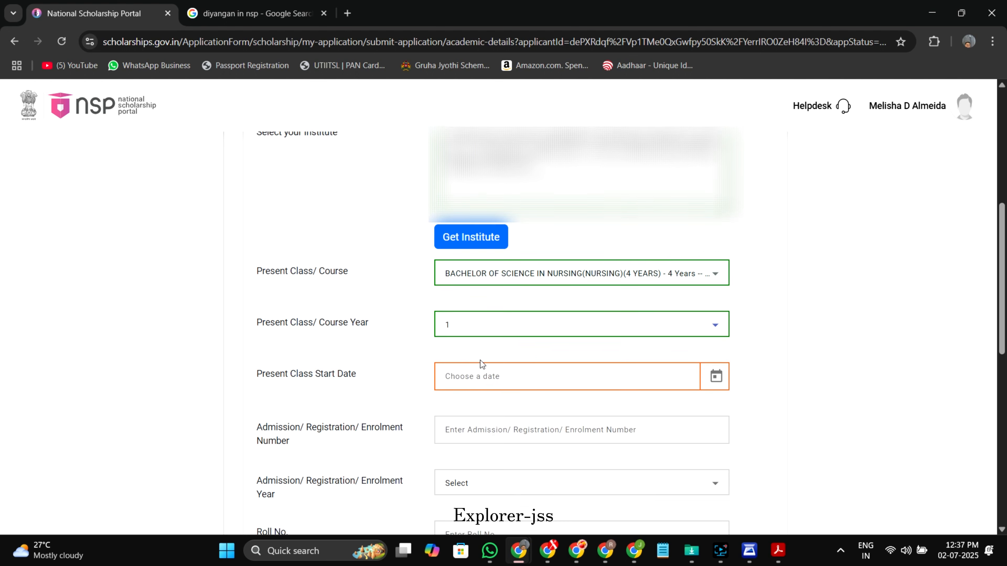
scroll(482, 364, down, 1)
click(477, 328)
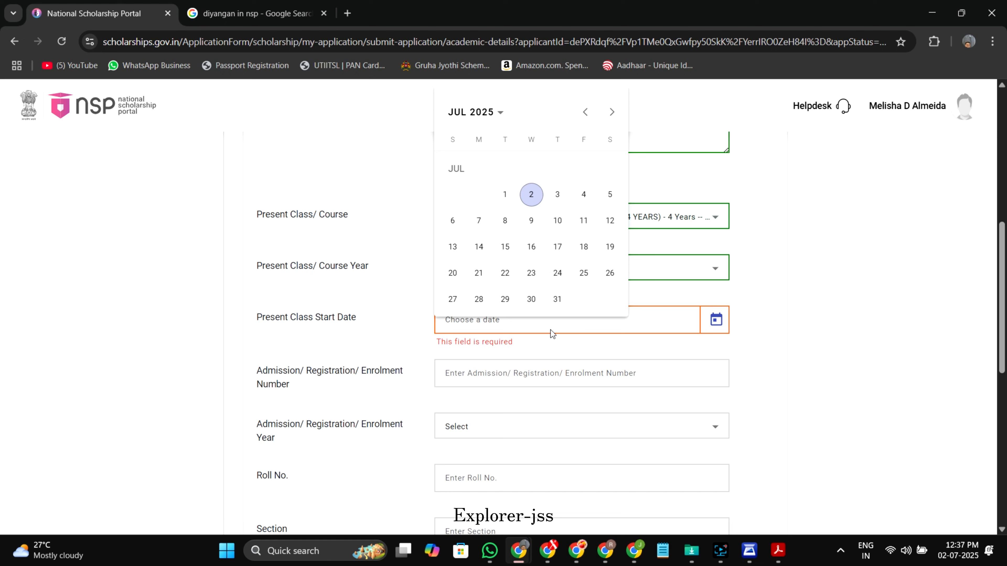
click(553, 200)
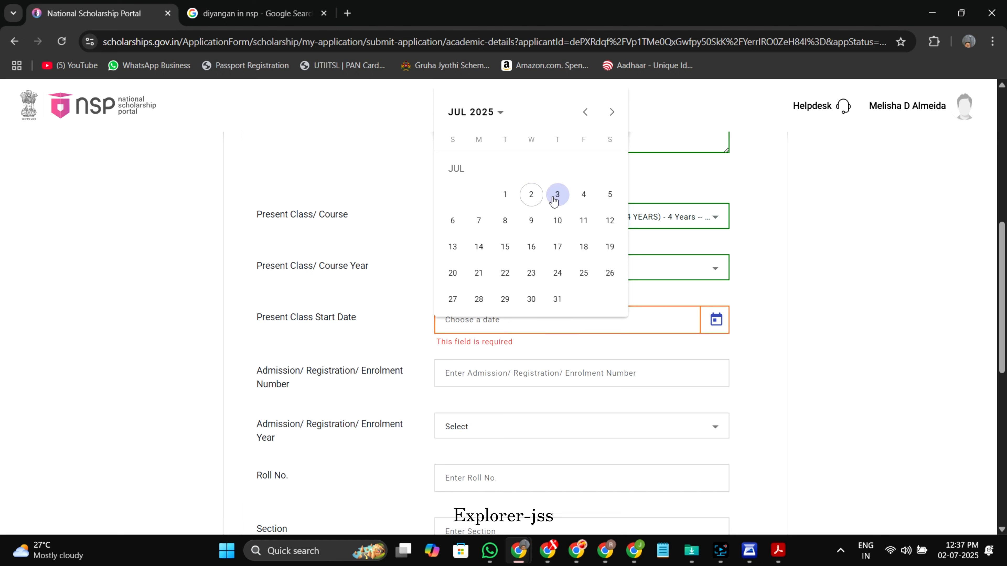
scroll(400, 331, down, 1)
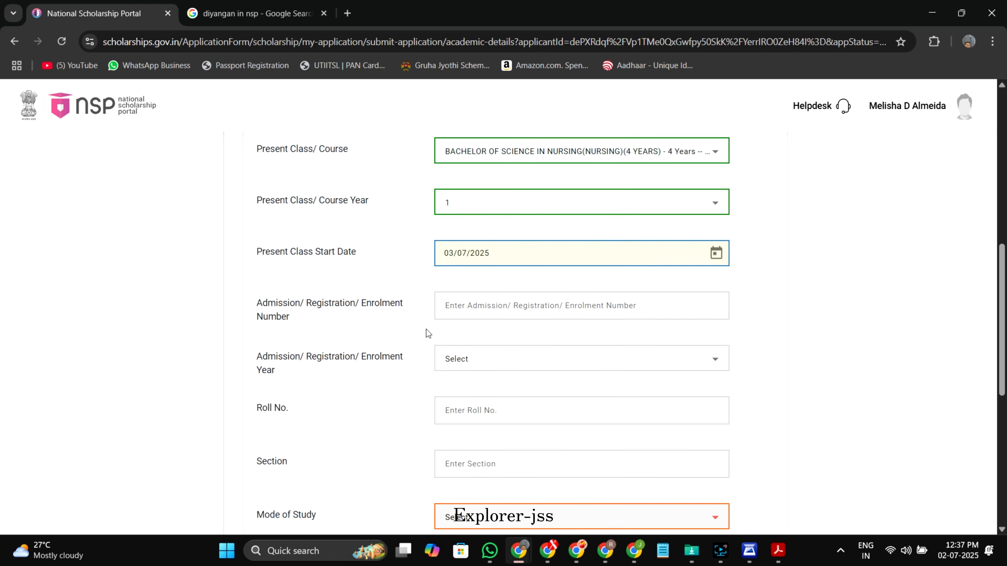
click(470, 309)
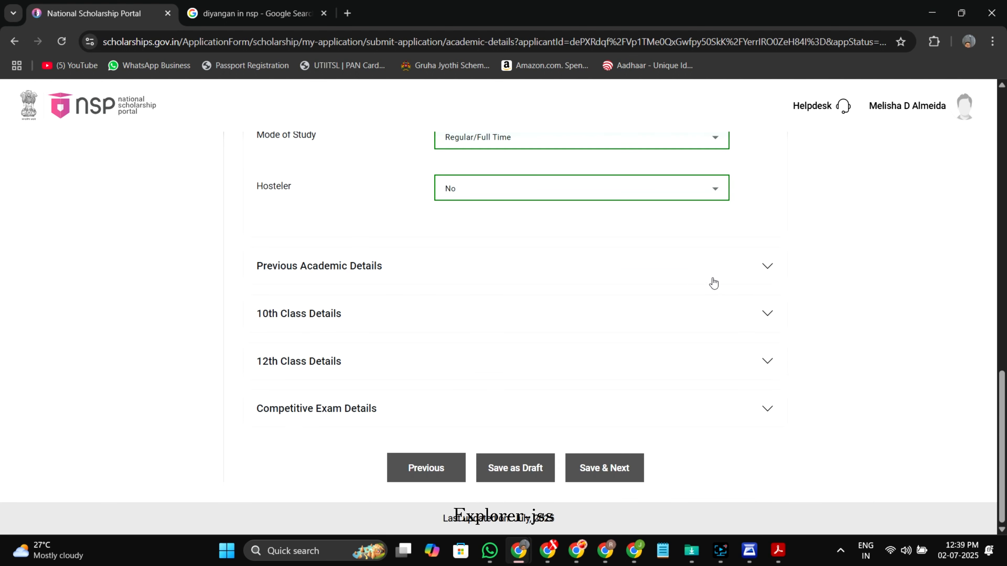
Fill previous academic details: Rajiv Gandhi University, passing year 2024, Degree/Graduate qualification
click(762, 280)
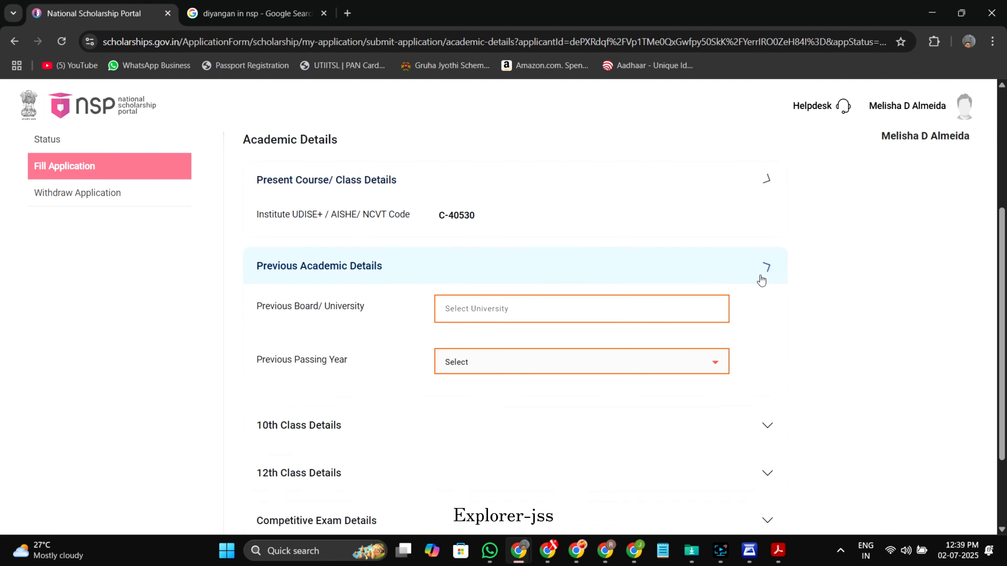
text(ra)
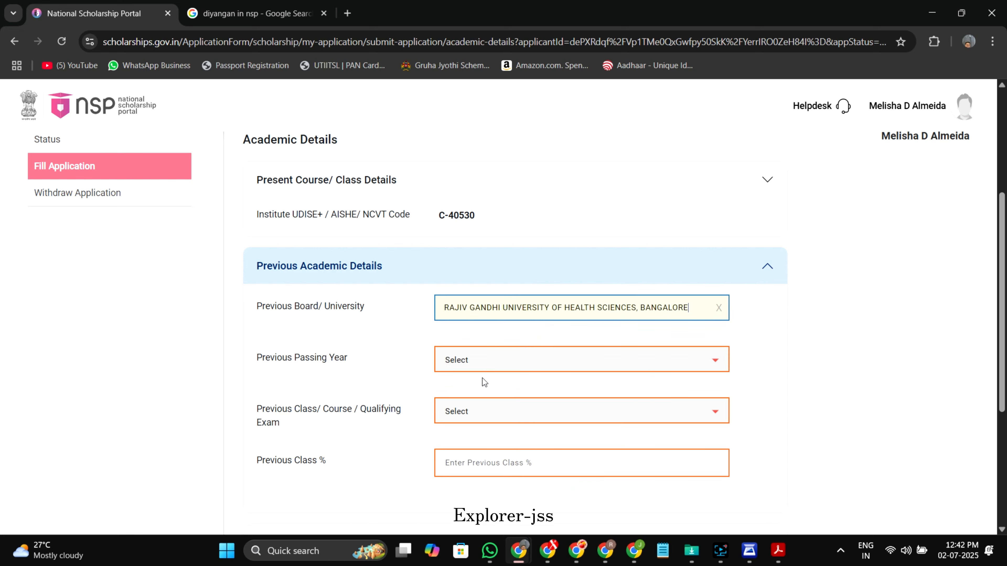
click(490, 360)
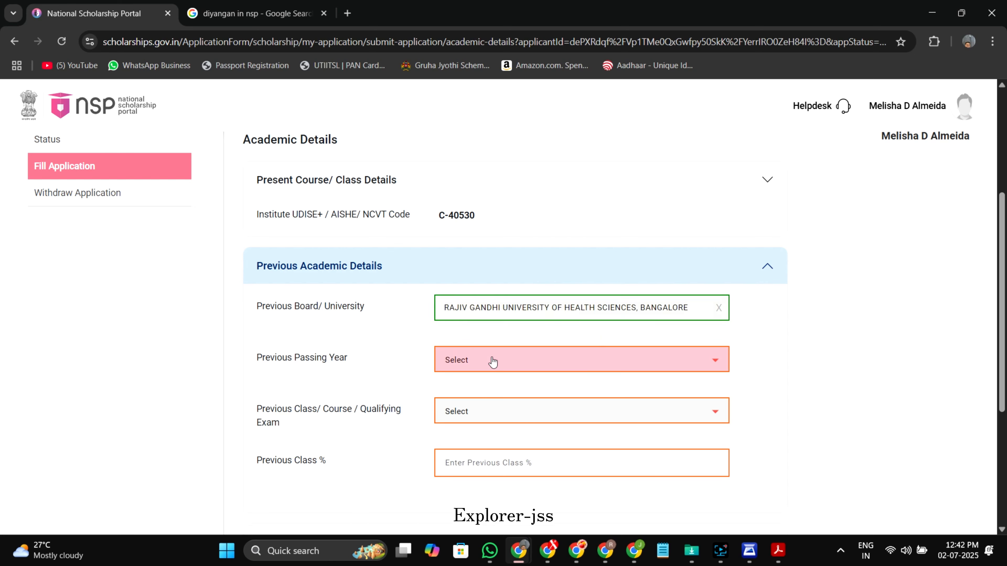
click(472, 218)
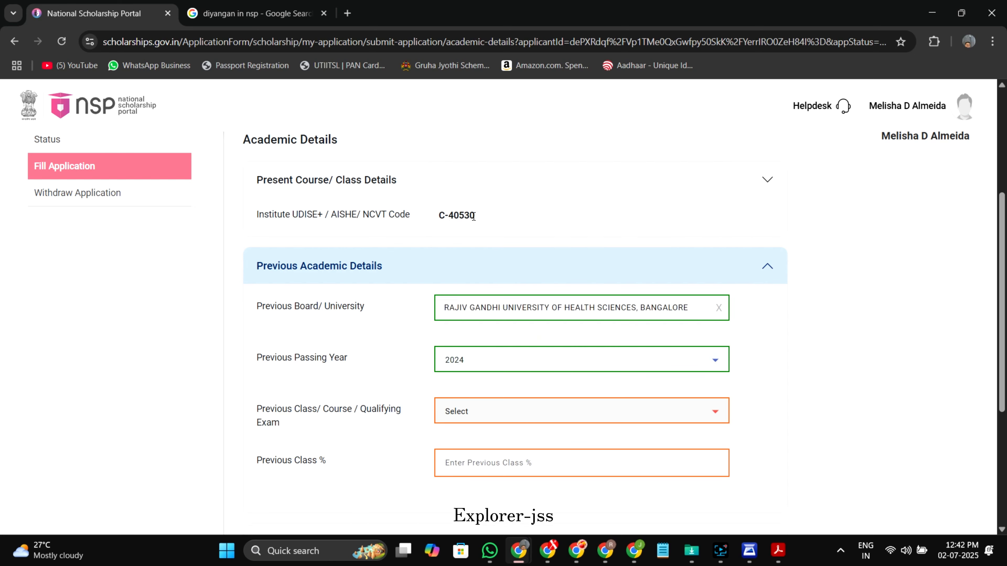
click(484, 417)
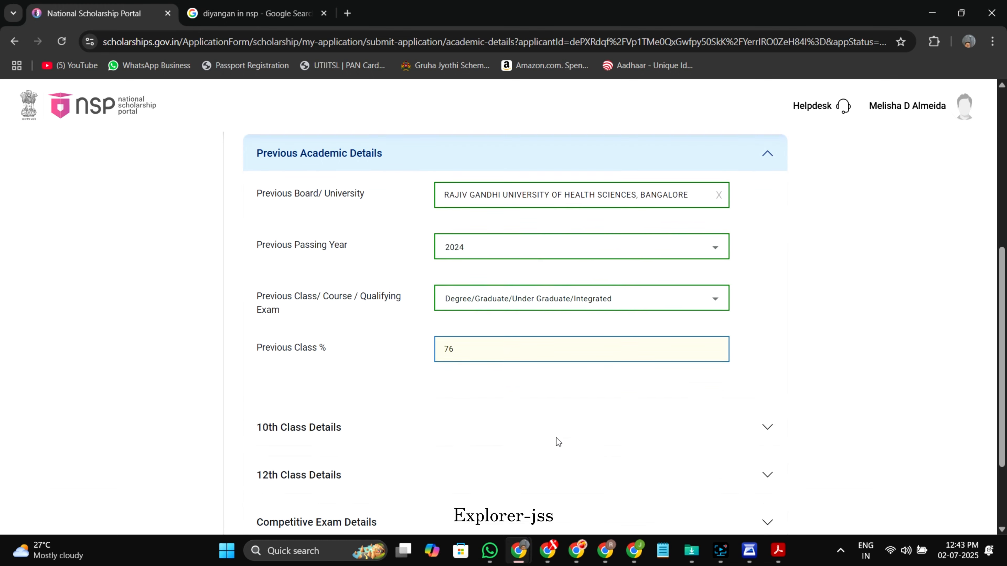
click(517, 411)
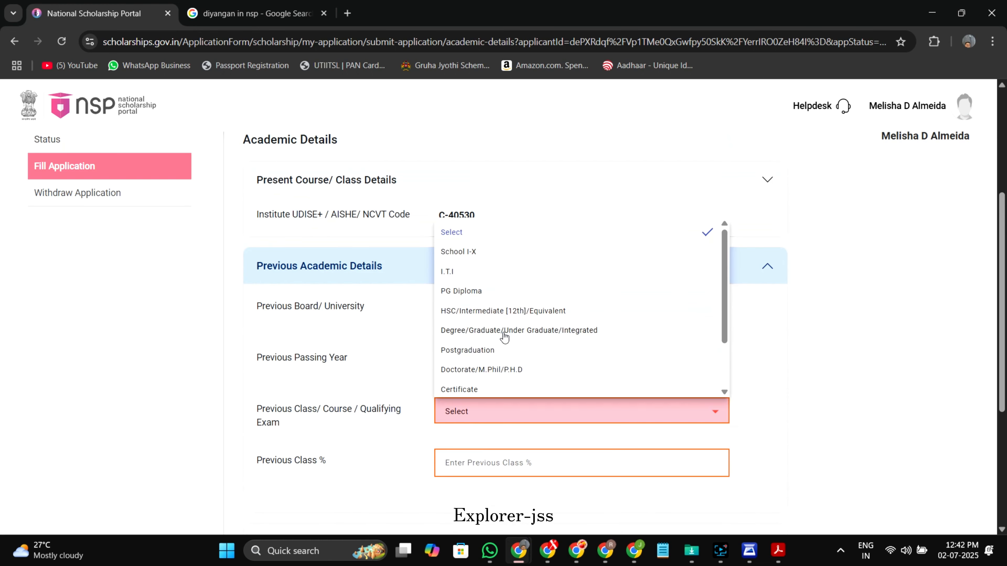
click(503, 335)
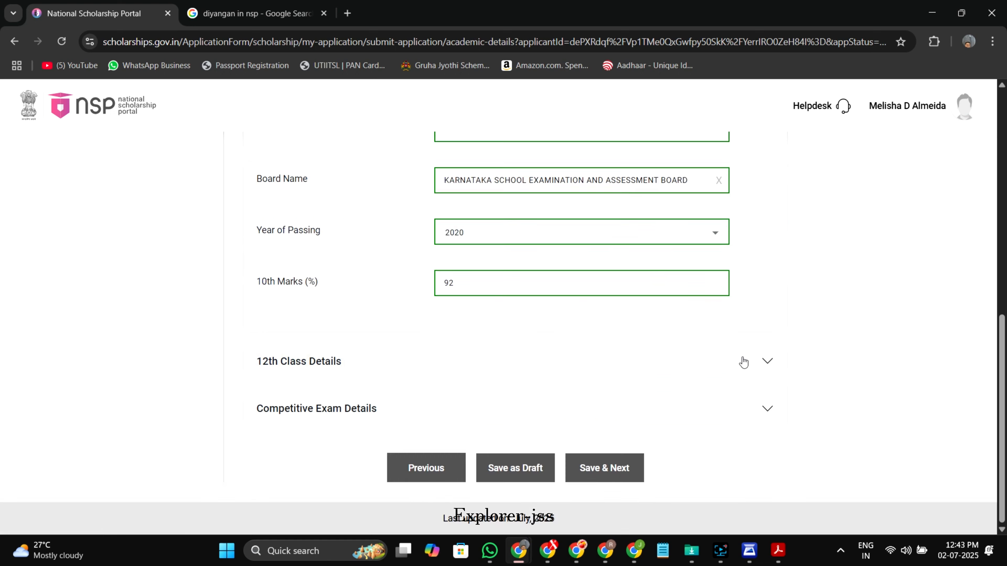
Enter the 12th class roll number and save the Academic Details
click(741, 360)
scroll(482, 338, down, 2)
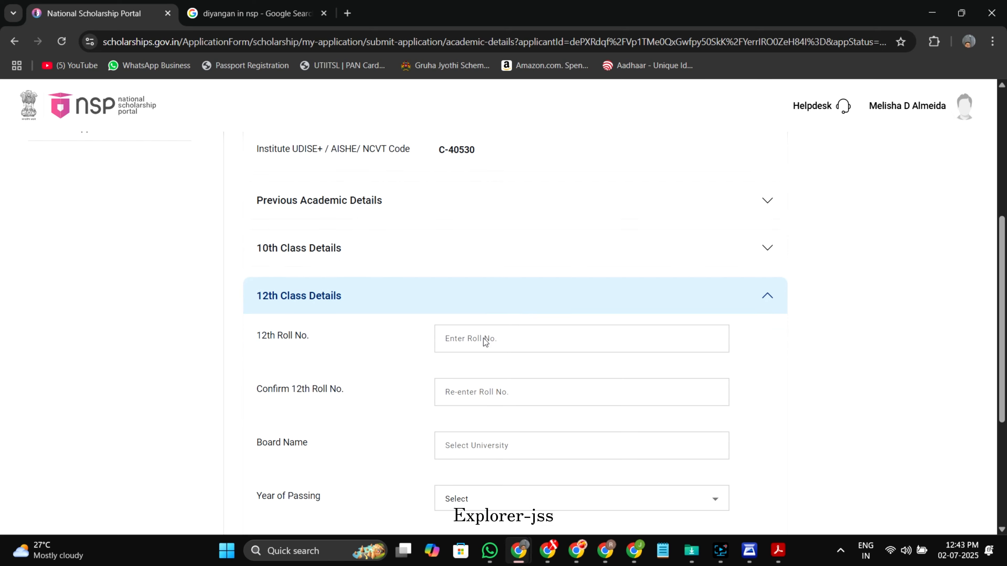
click(484, 338)
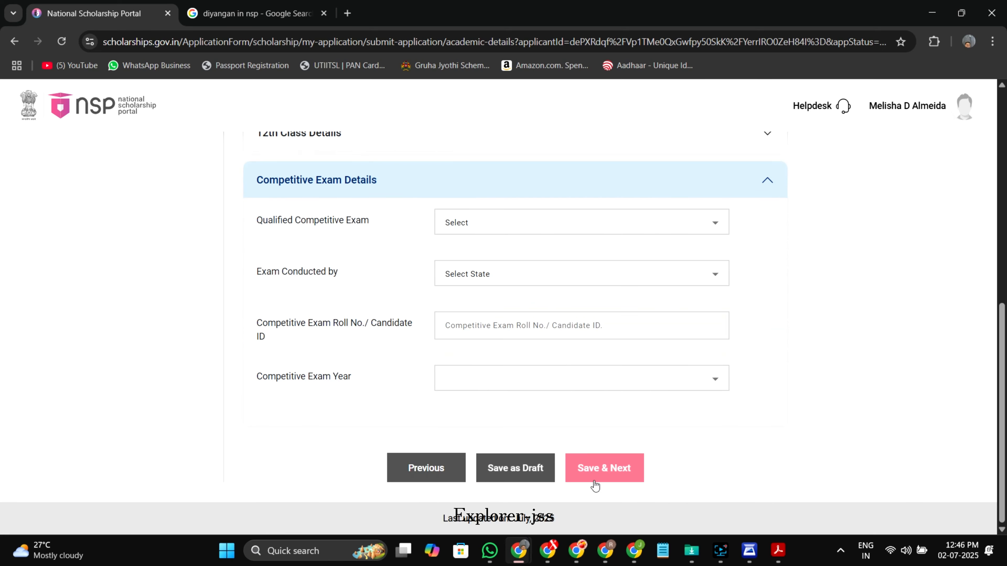
click(596, 478)
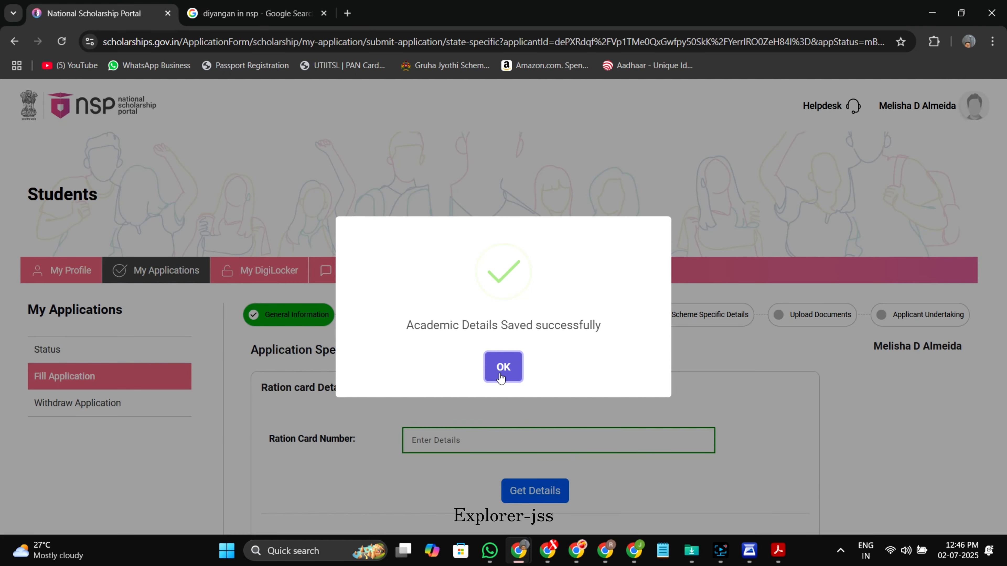
Enter the ration card number, select the third family member, and save the step
click(501, 369)
scroll(473, 372, down, 1)
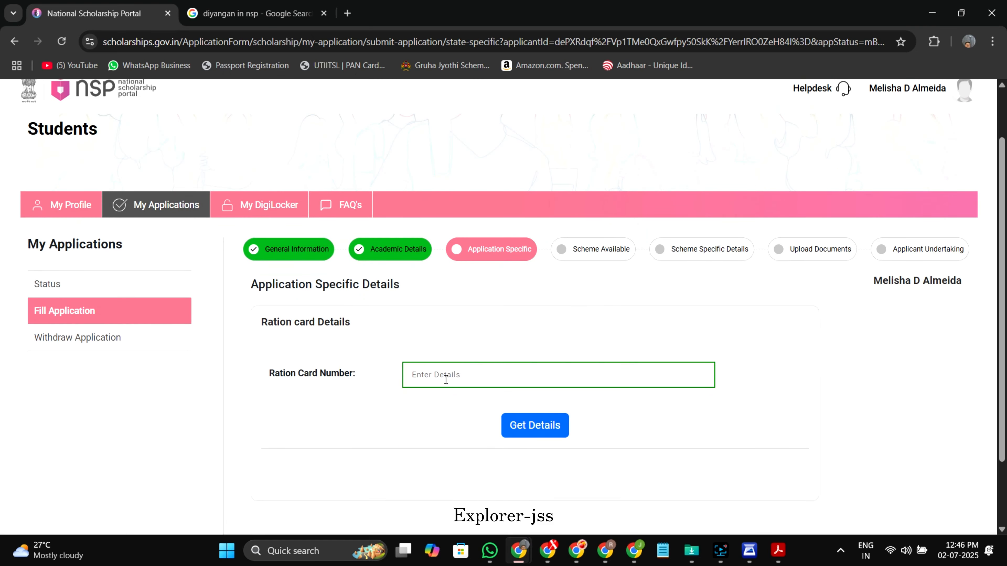
click(445, 379)
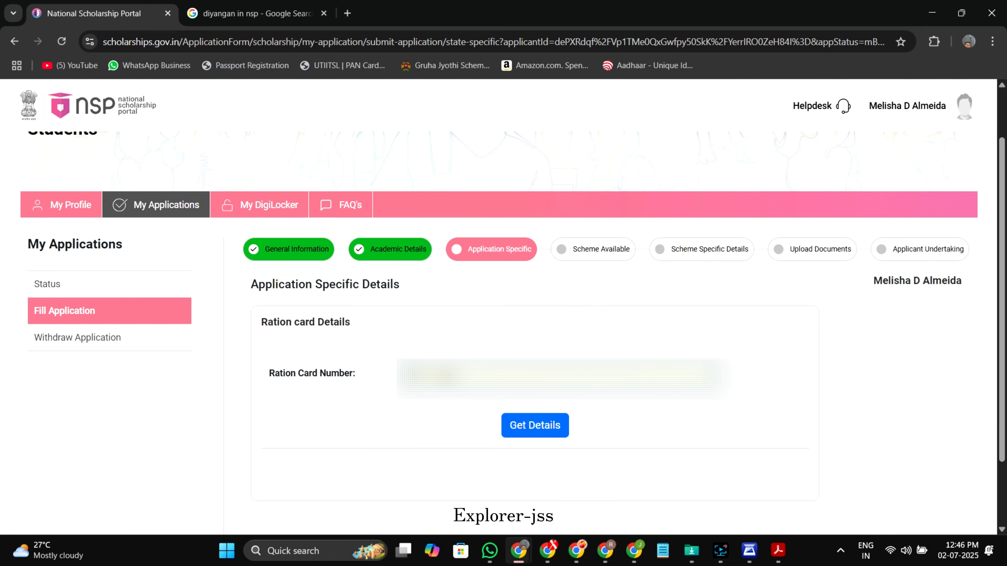
click(528, 423)
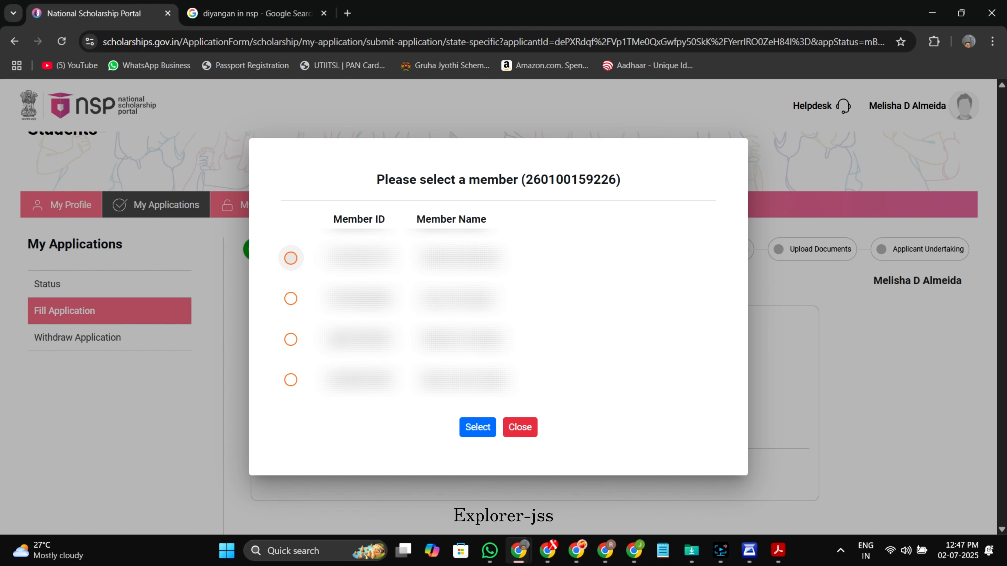
click(291, 340)
click(461, 431)
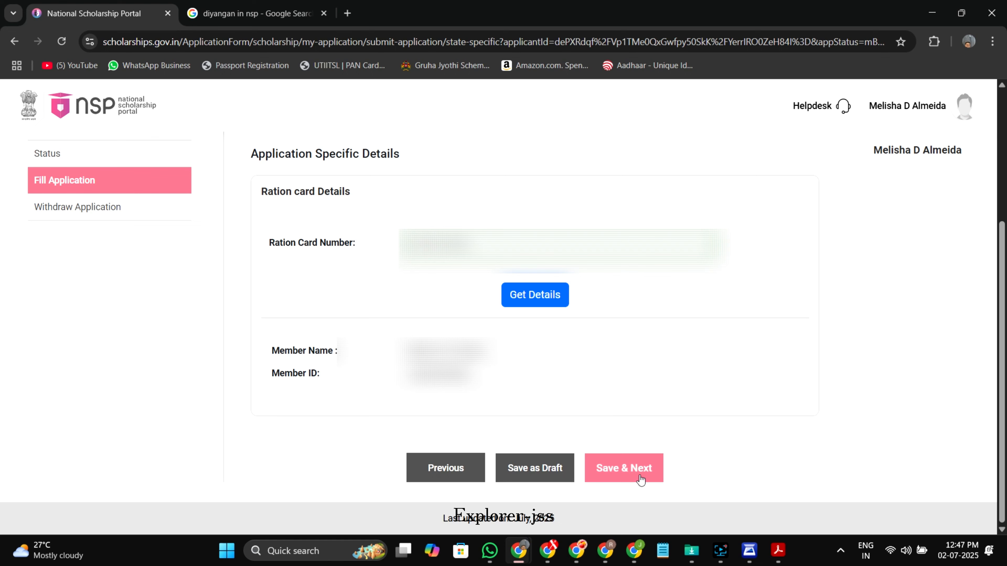
click(601, 479)
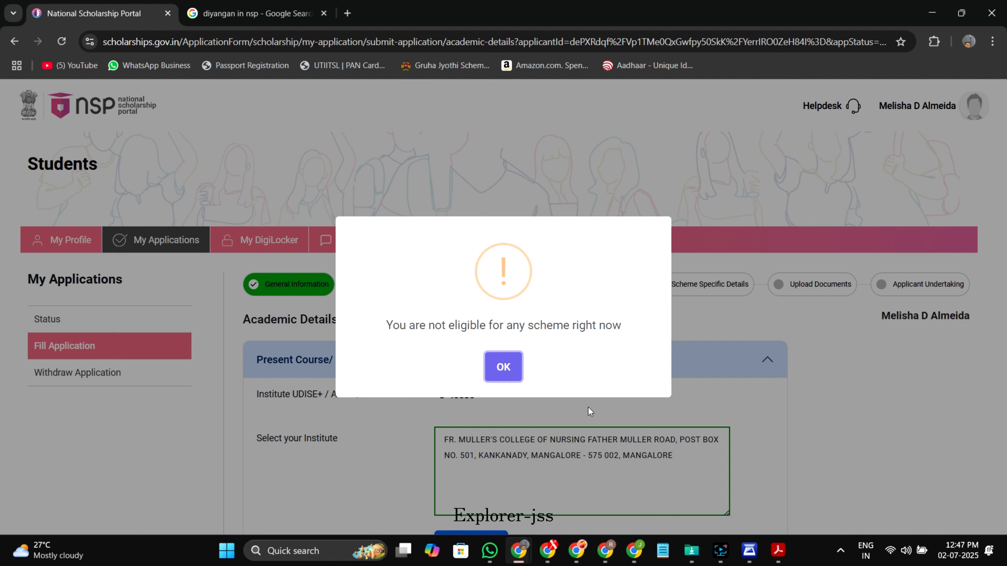
Dismiss the not-eligible notice and review the Academic Details page with B.Sc. Nursing
click(511, 375)
scroll(597, 347, down, 15)
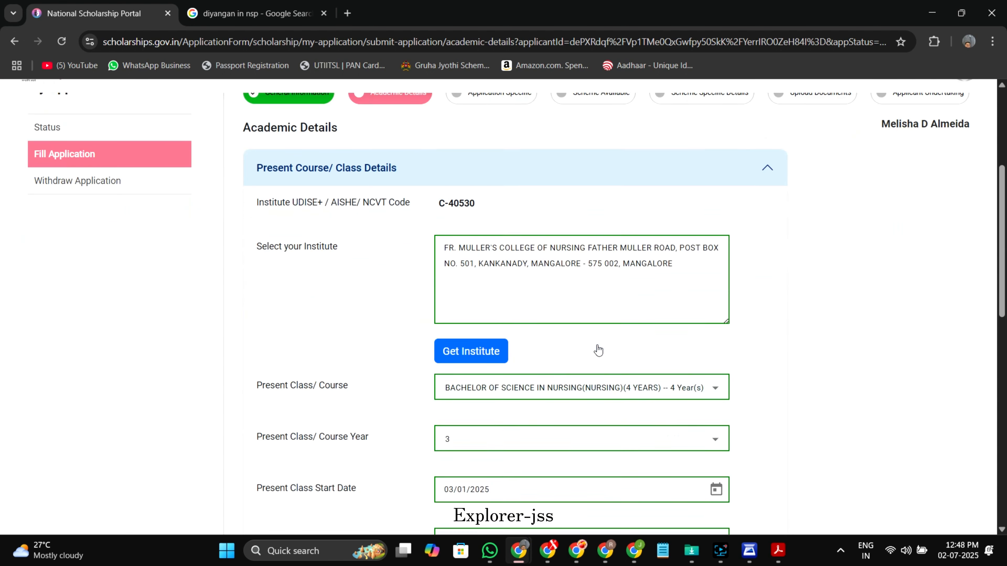
scroll(597, 357, up, 15)
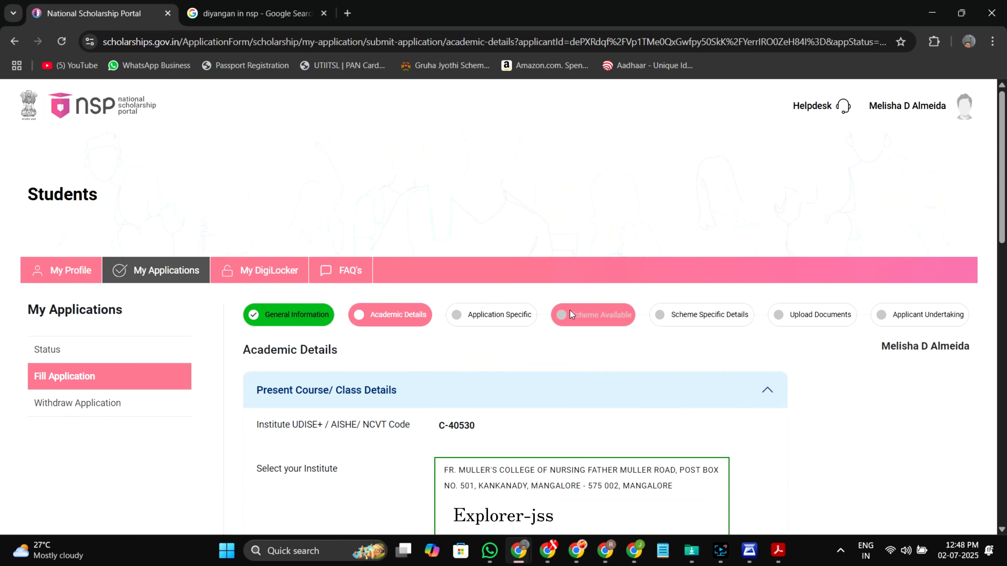
scroll(669, 326, down, 3)
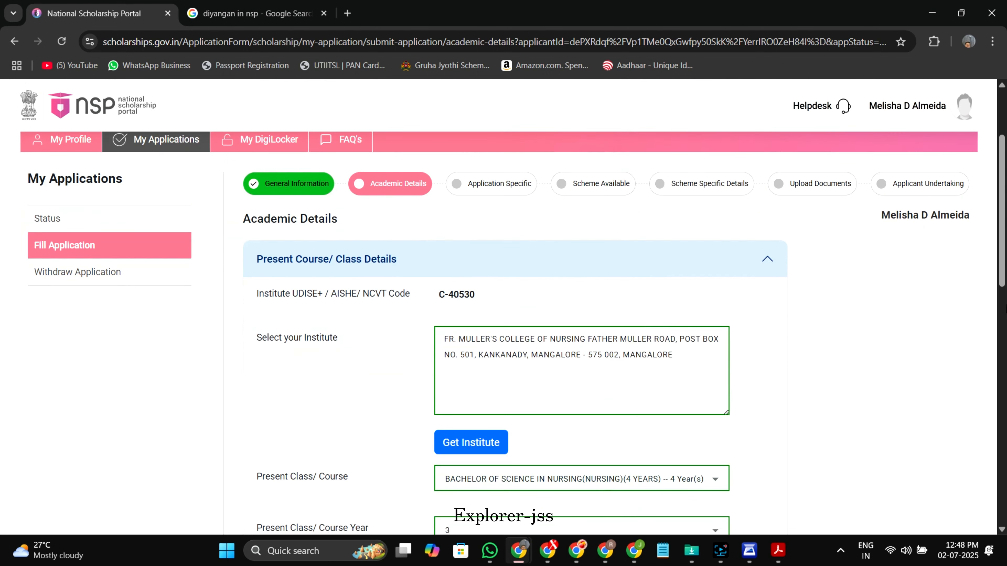
Log out of NSP and go to the Karnataka State Scholarship Portal home page
click(964, 107)
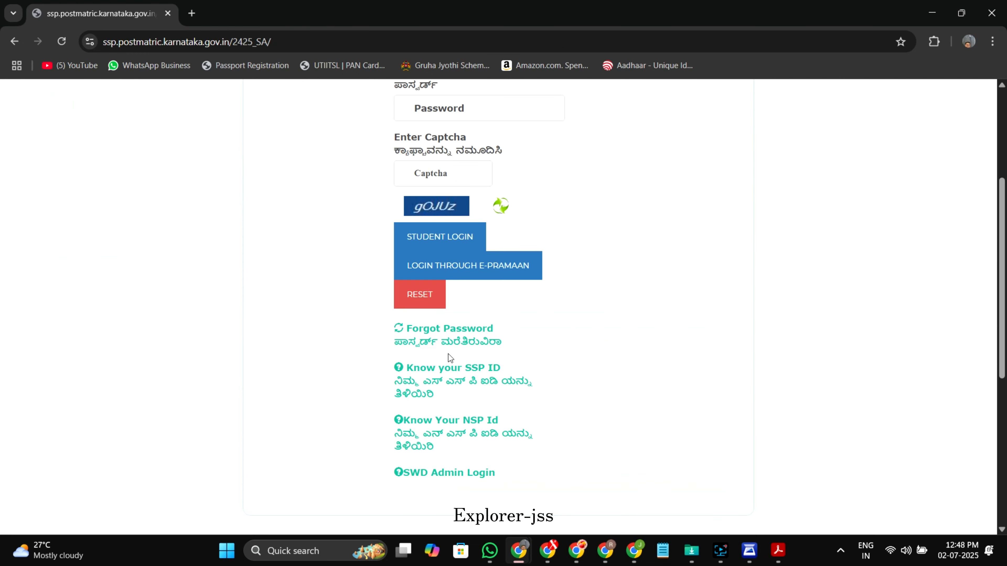
scroll(488, 241, up, 5)
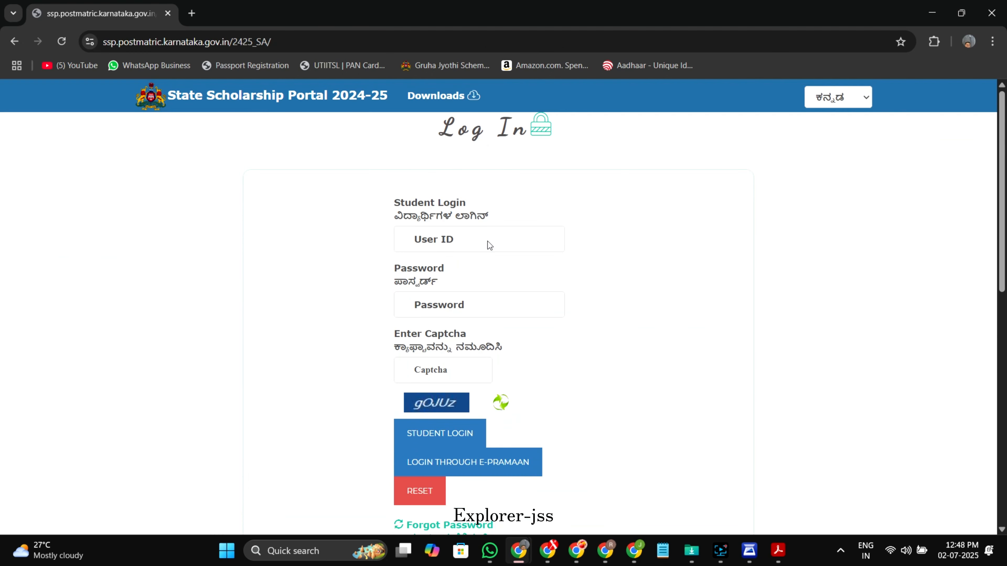
click(258, 101)
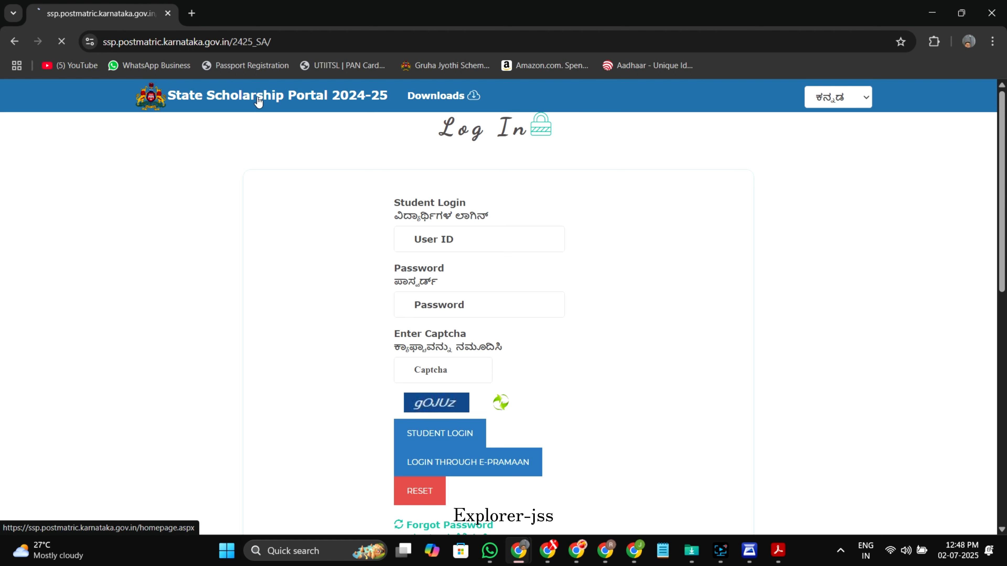
mouse_move(549, 557)
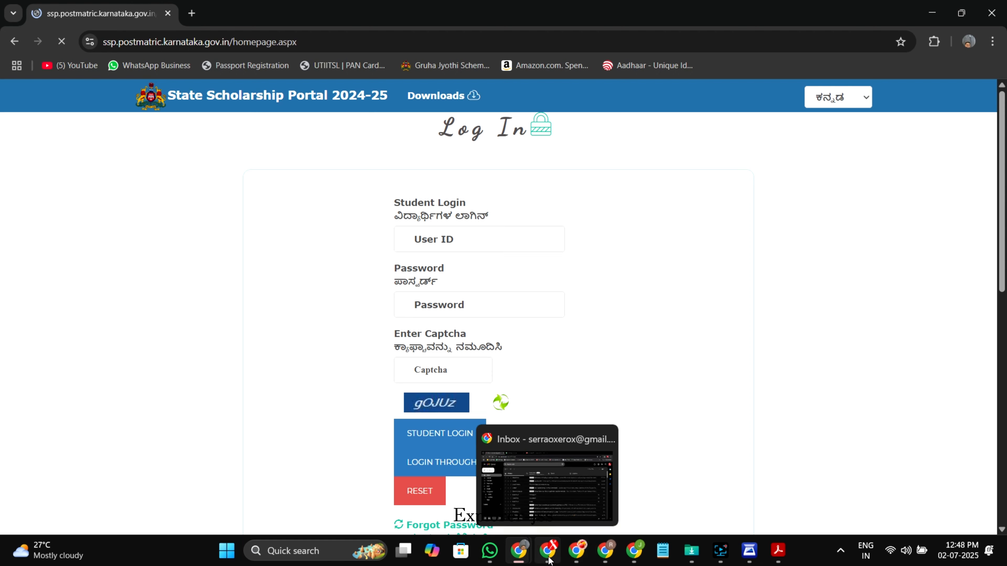
scroll(661, 349, down, 5)
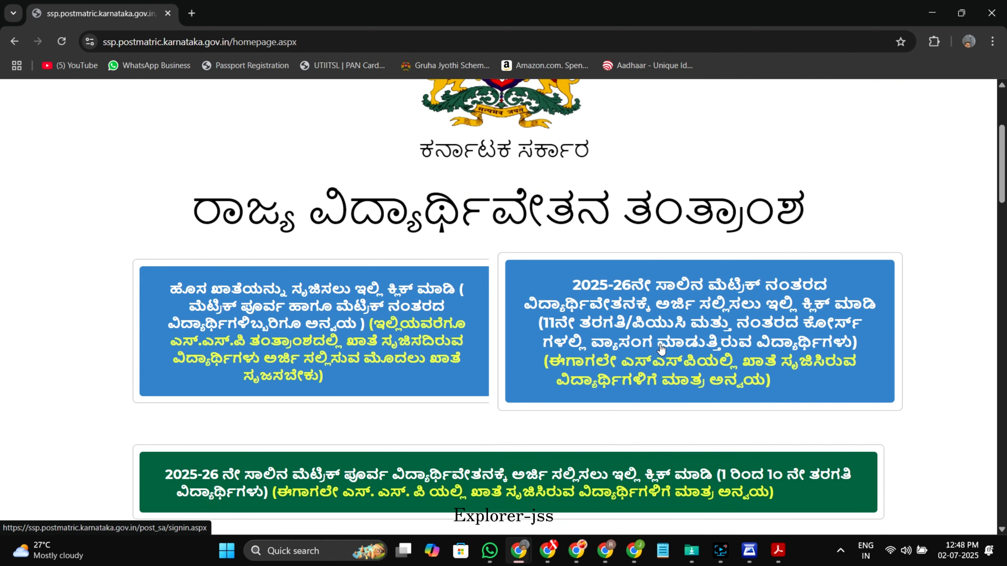
scroll(661, 349, up, 5)
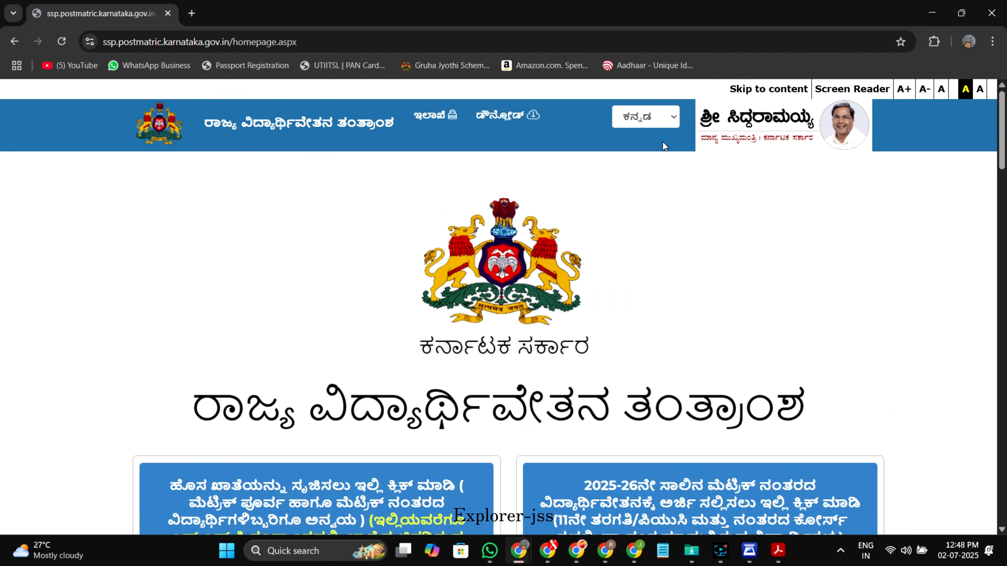
Switch the State Scholarship Portal language to English
click(654, 118)
click(649, 154)
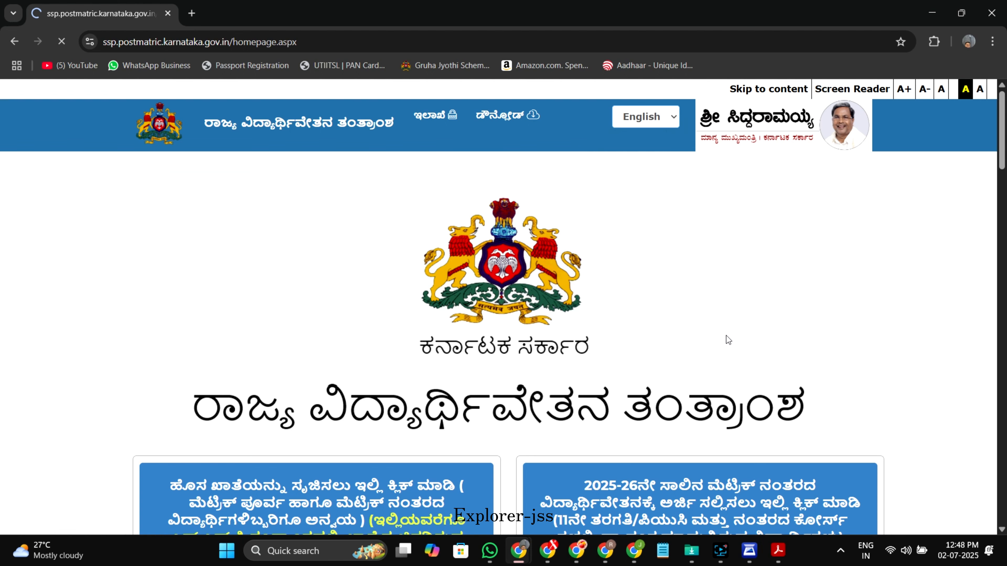
scroll(727, 335, down, 3)
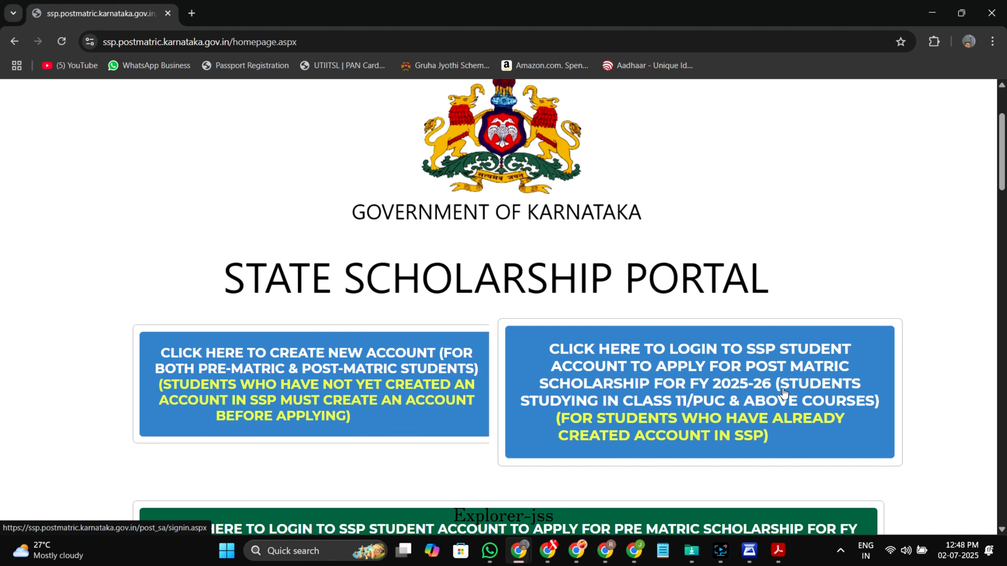
scroll(728, 395, down, 2)
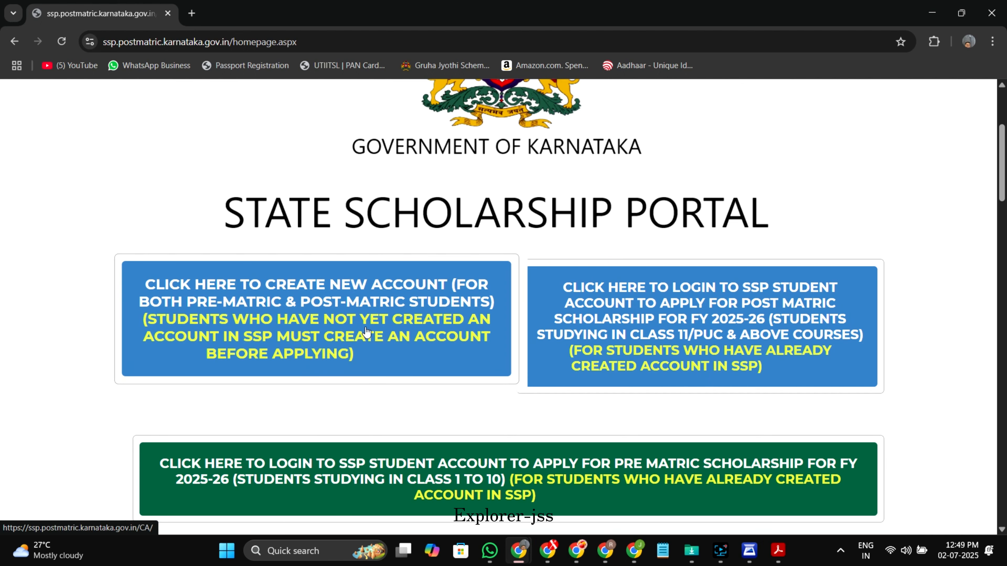
Start a new student account and enter the student's Aadhaar number to proceed
click(366, 329)
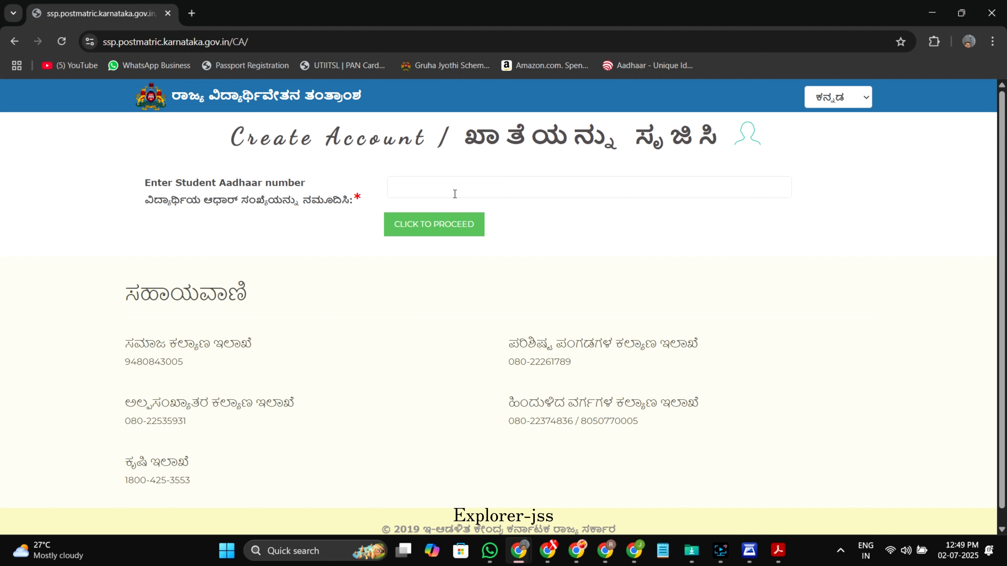
click(455, 194)
text(****)
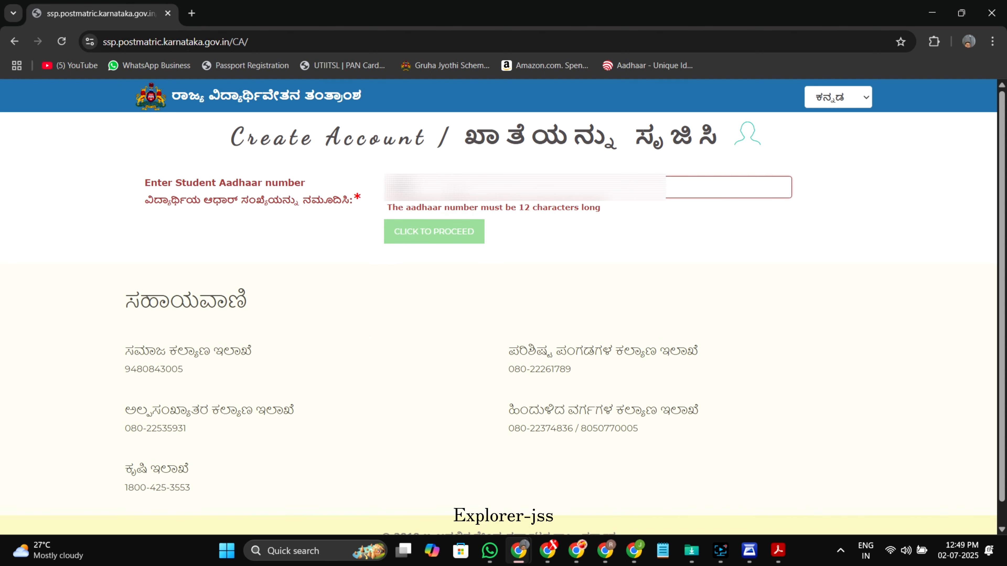
text(****)
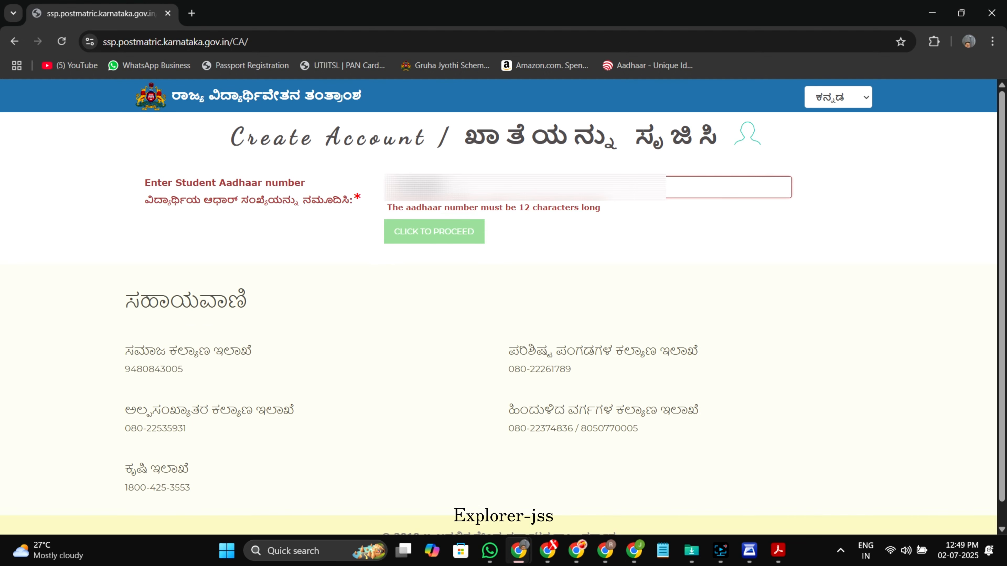
text(**)
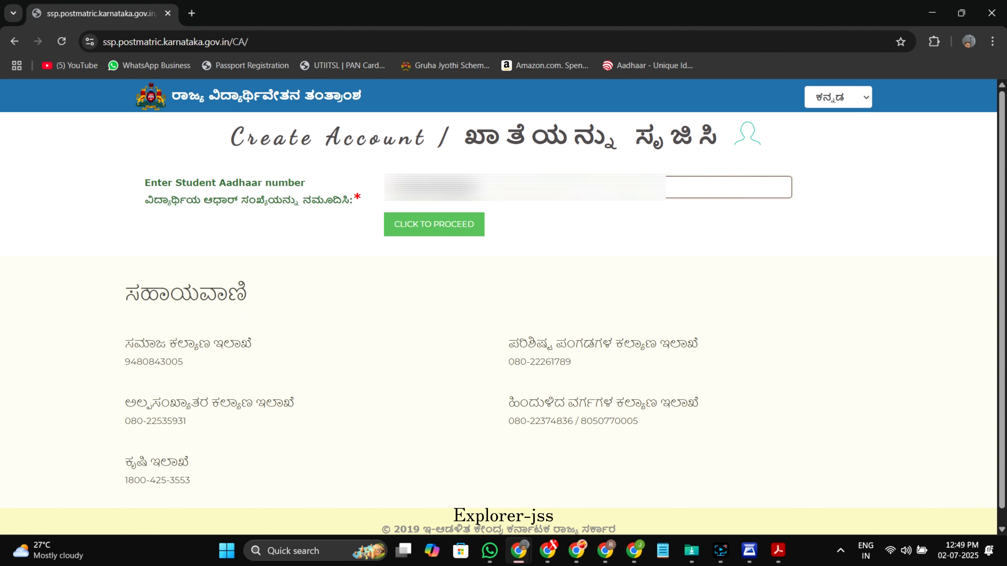
click(433, 233)
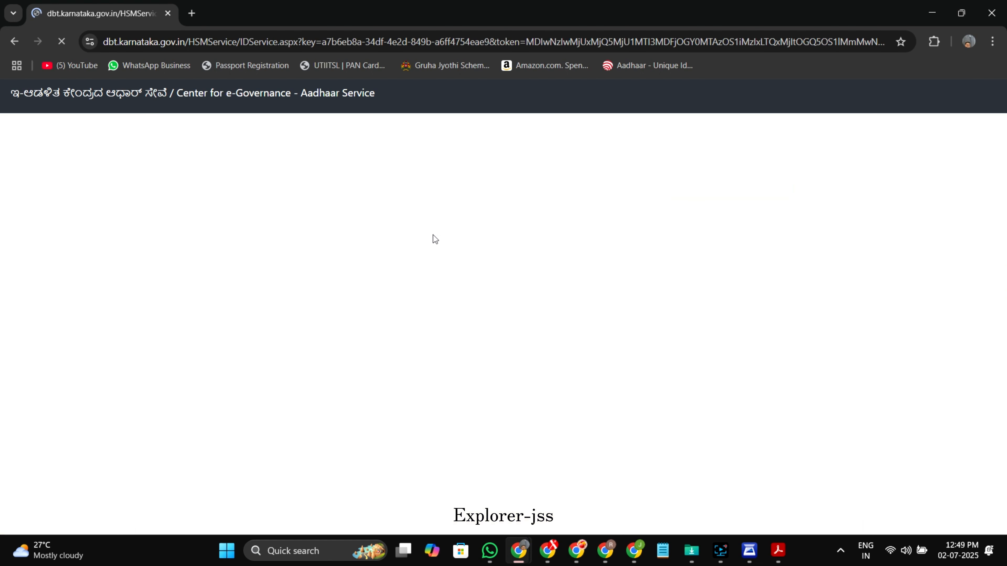
Validate identity with the name as per Aadhaar, the Aadhaar number and consent
click(252, 364)
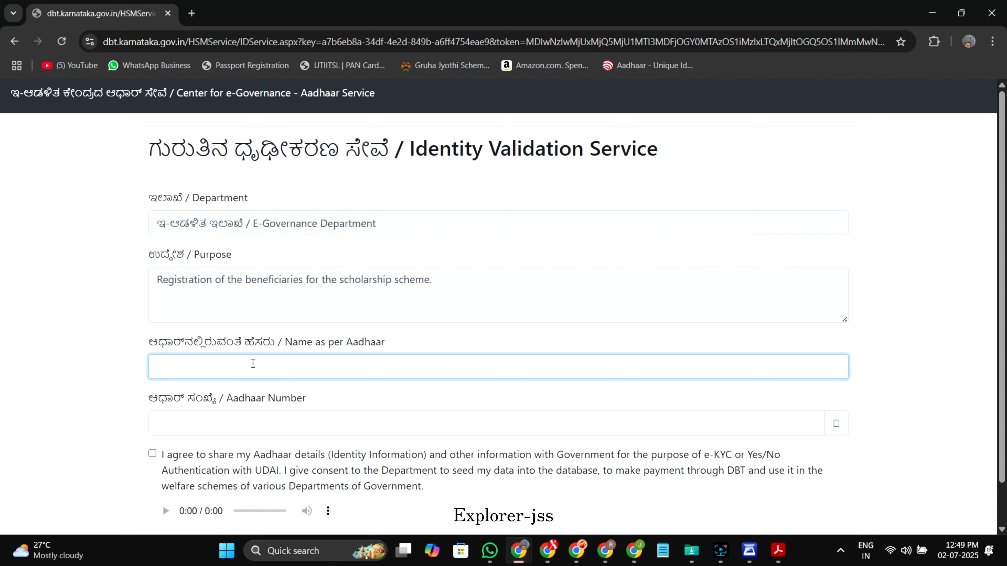
text(*)
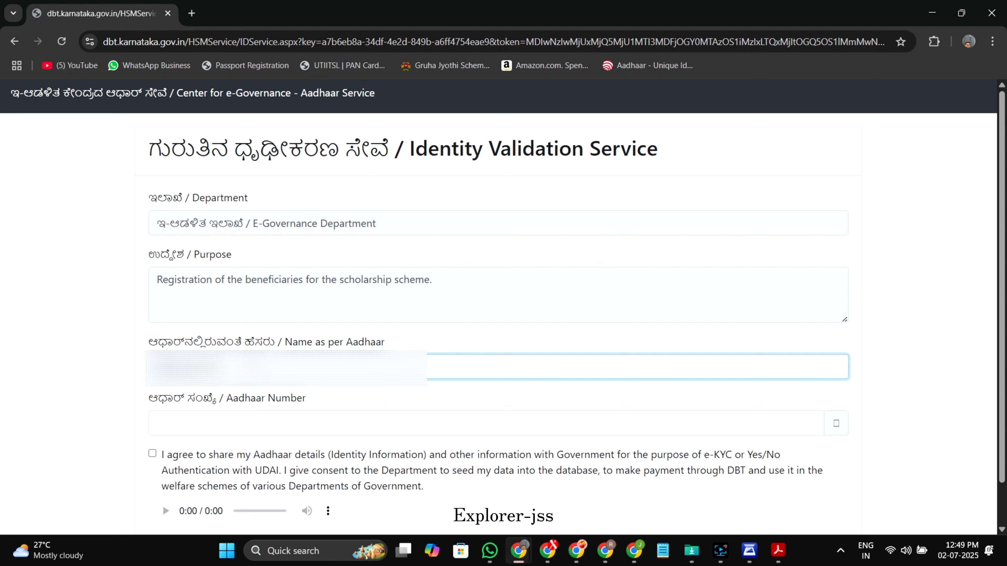
text(**)
click(232, 422)
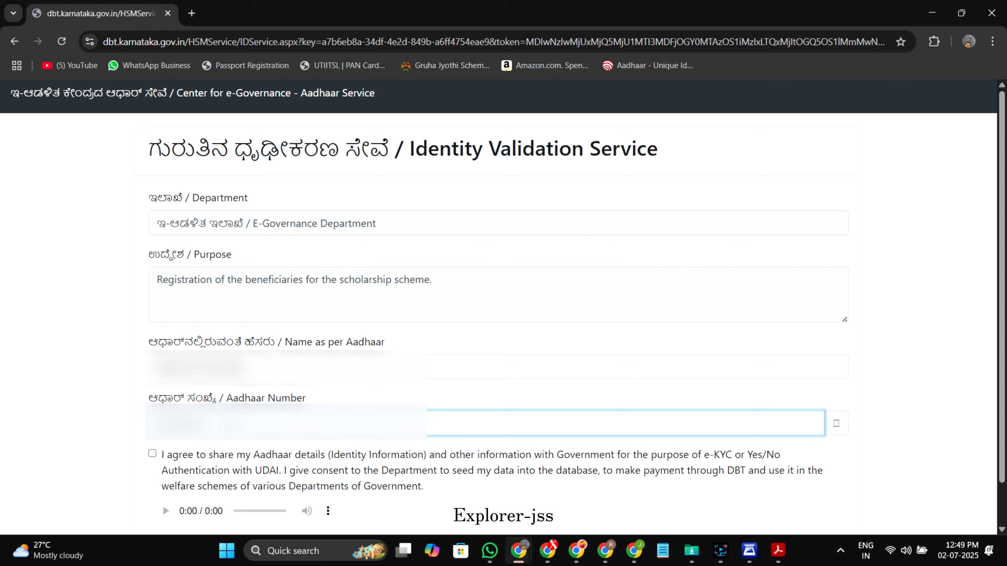
scroll(162, 437, down, 1)
click(152, 407)
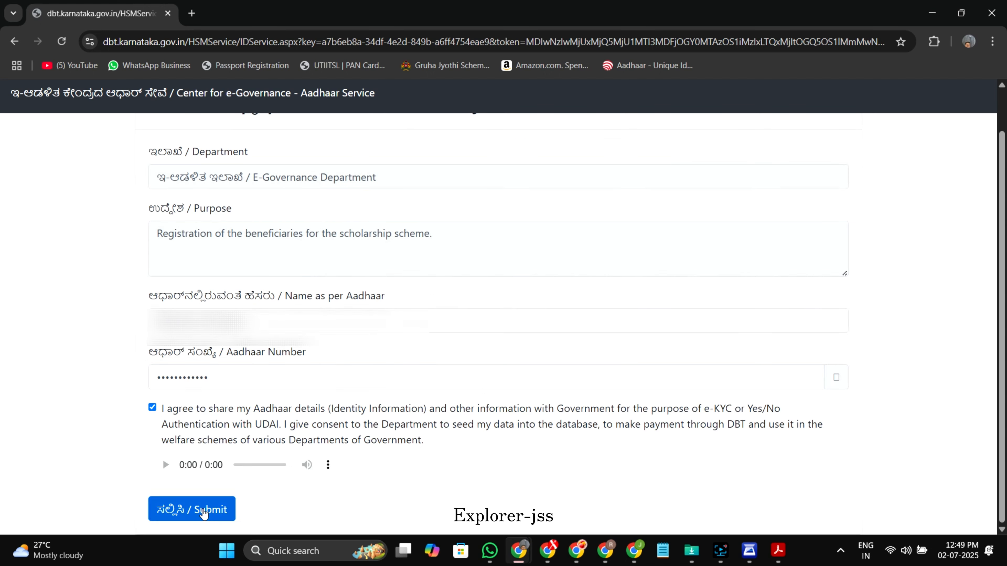
click(202, 510)
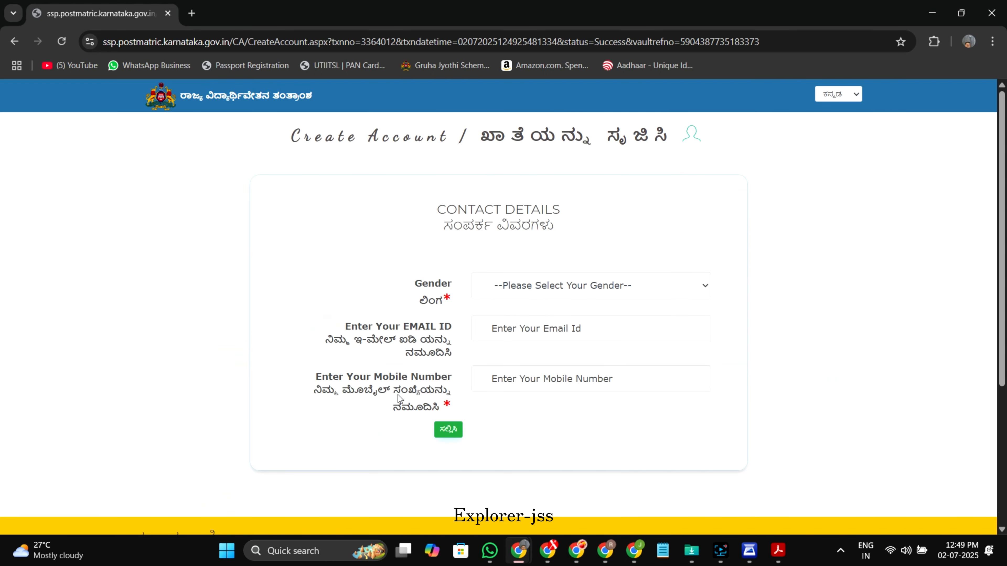
Set gender to FeMale and enter the student's email address
click(615, 291)
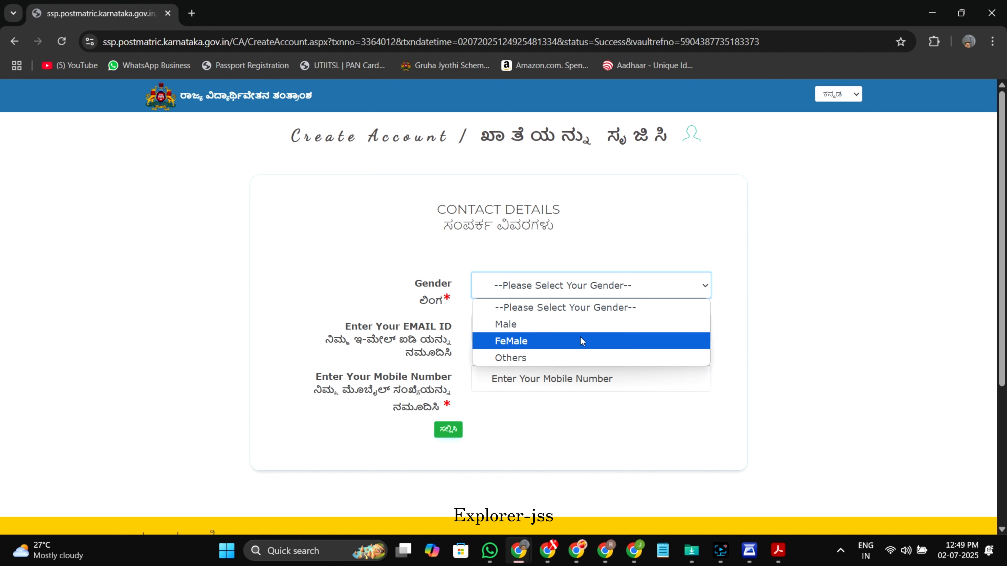
click(580, 341)
click(553, 334)
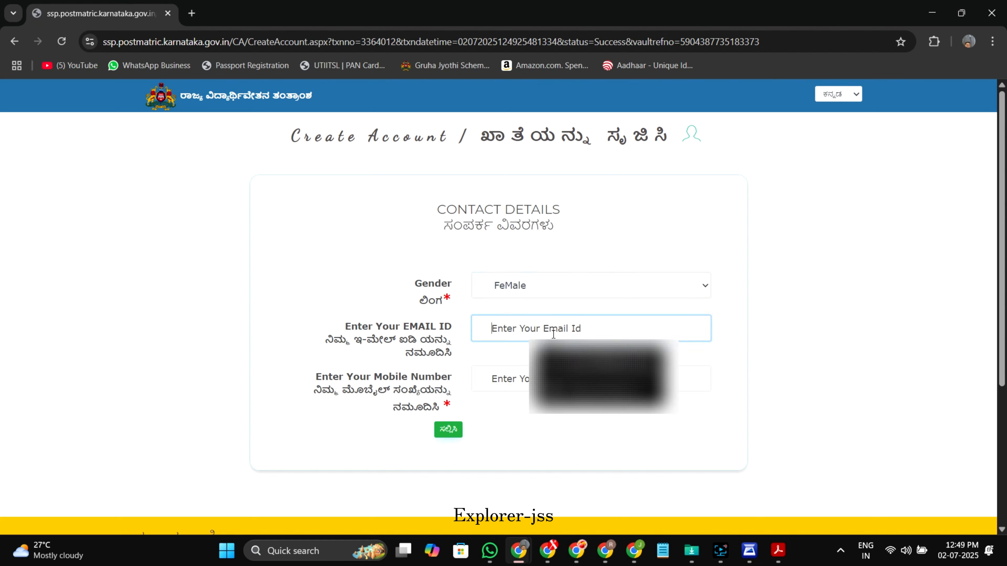
text(m)
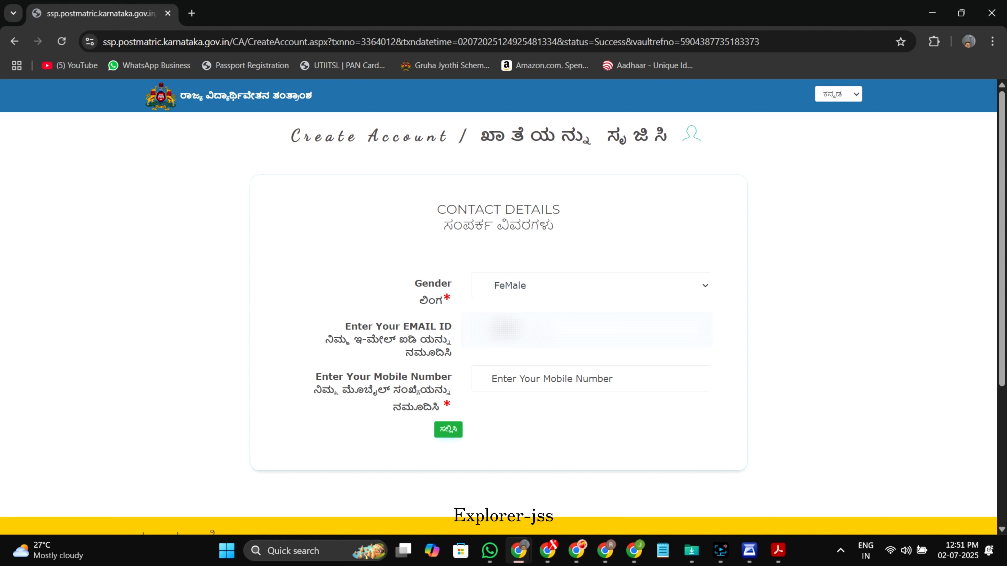
Enter the mobile number and the received OTP, then submit the contact details
click(563, 380)
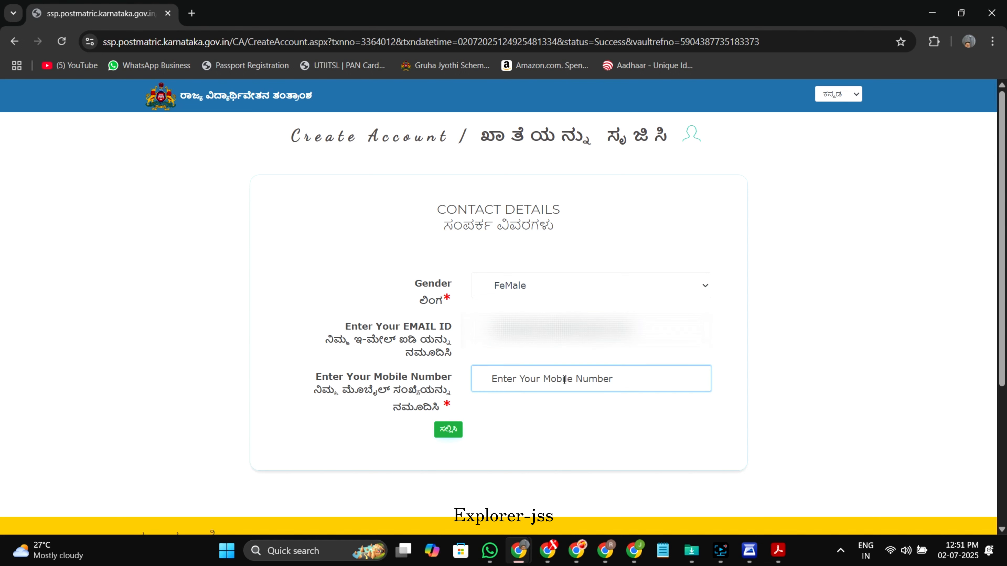
text(**)
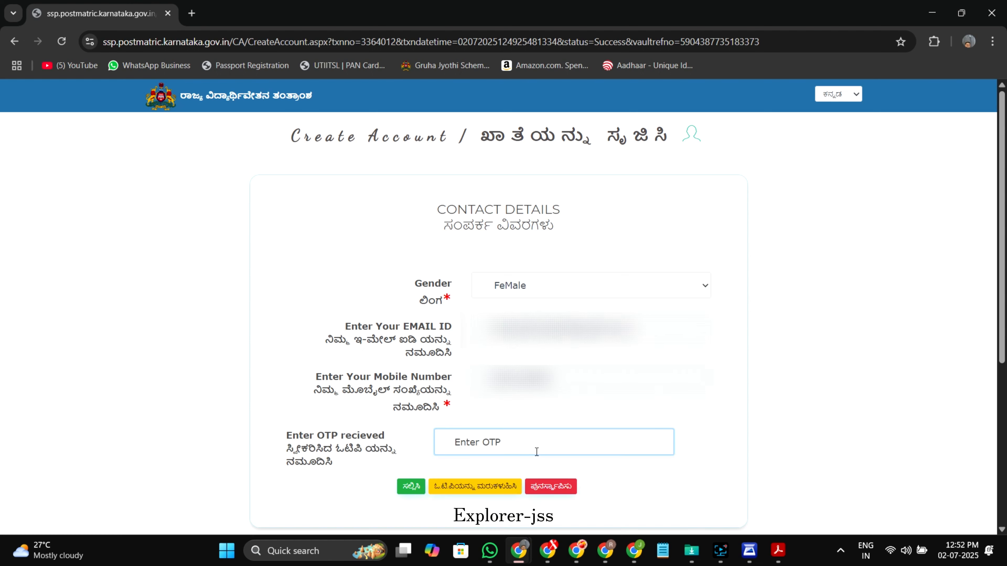
text(***)
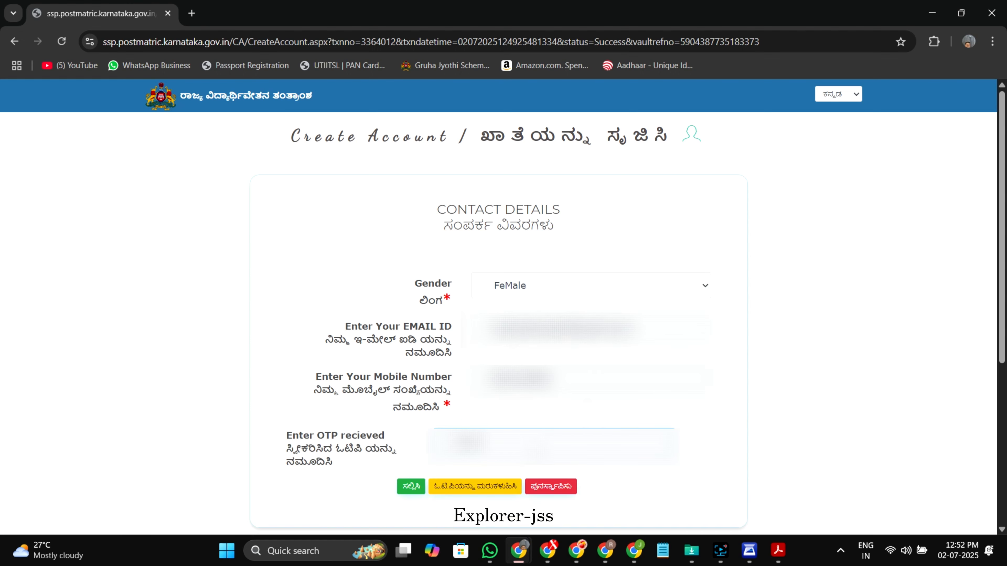
click(414, 482)
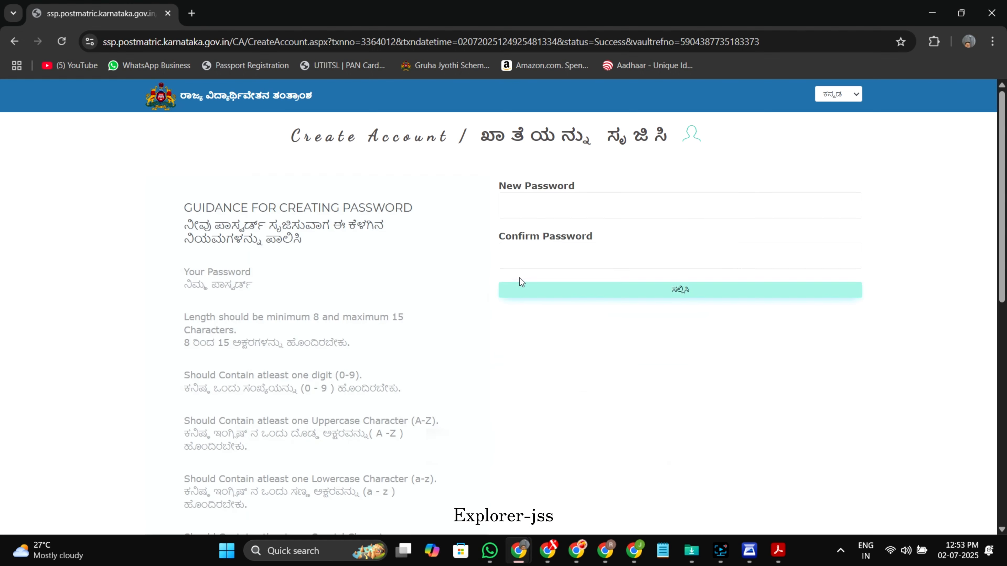
Enter and confirm the new account password, then submit the registration
click(548, 195)
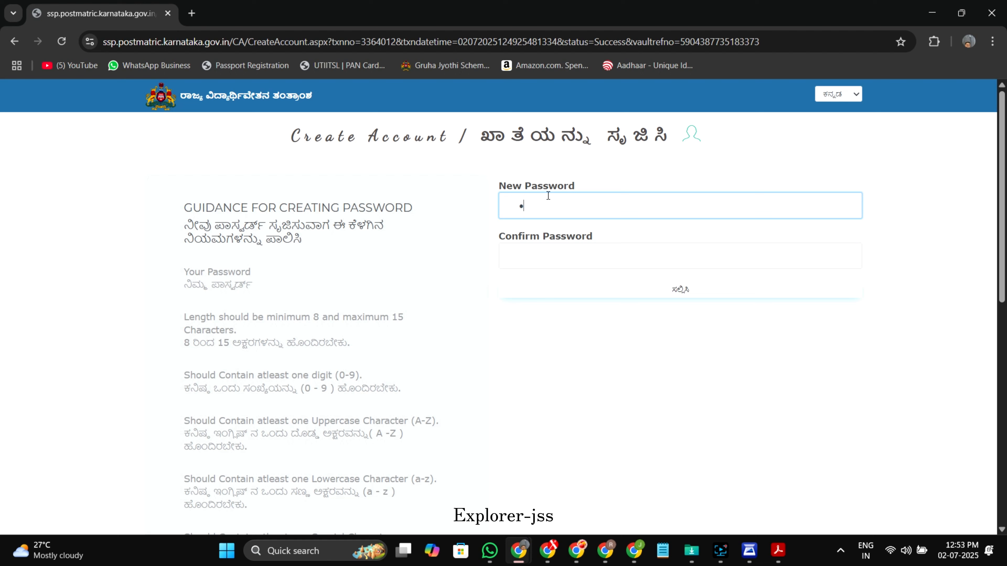
text(***********)
click(575, 256)
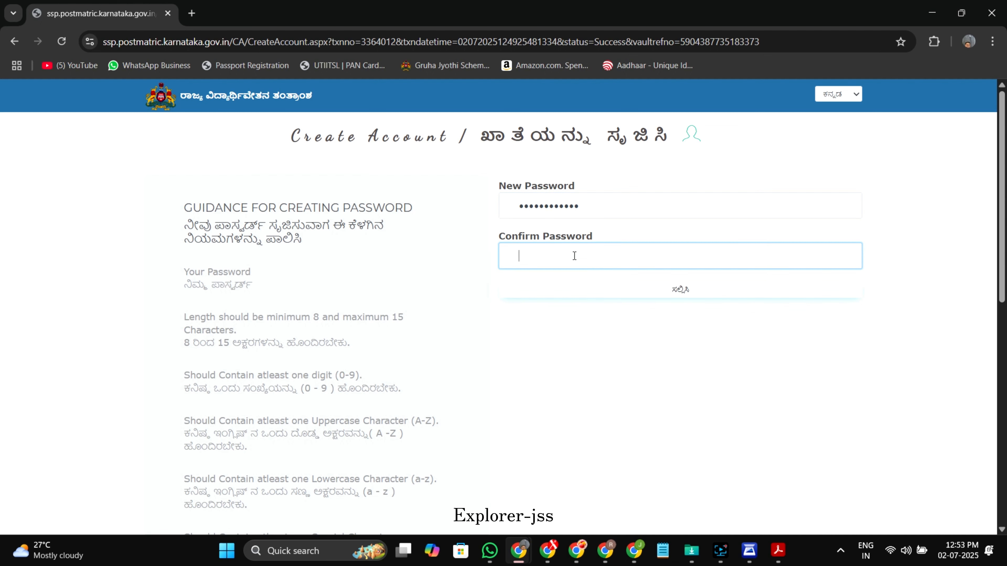
text(************)
click(678, 296)
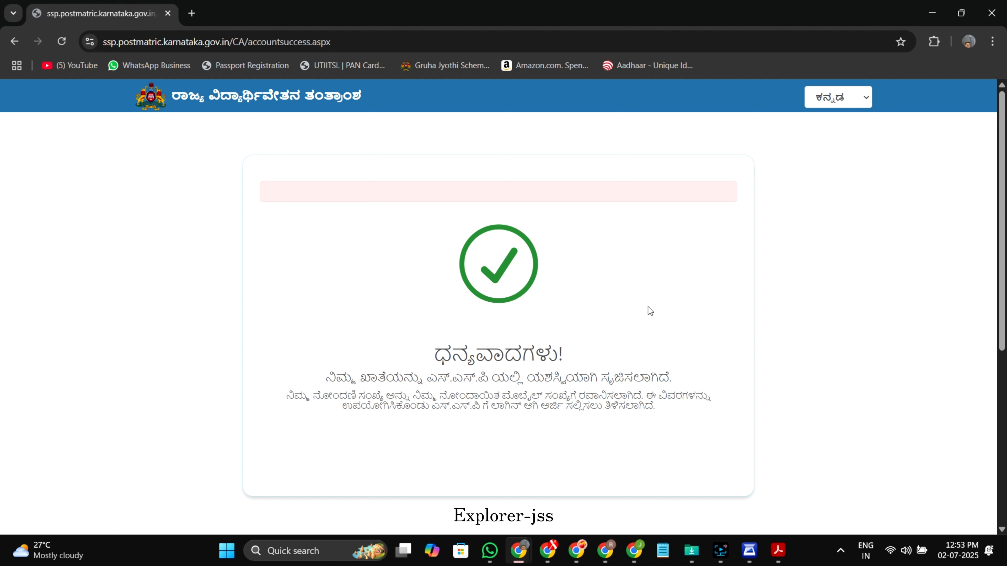
Return to the portal home page and open the post-matric student login
click(286, 100)
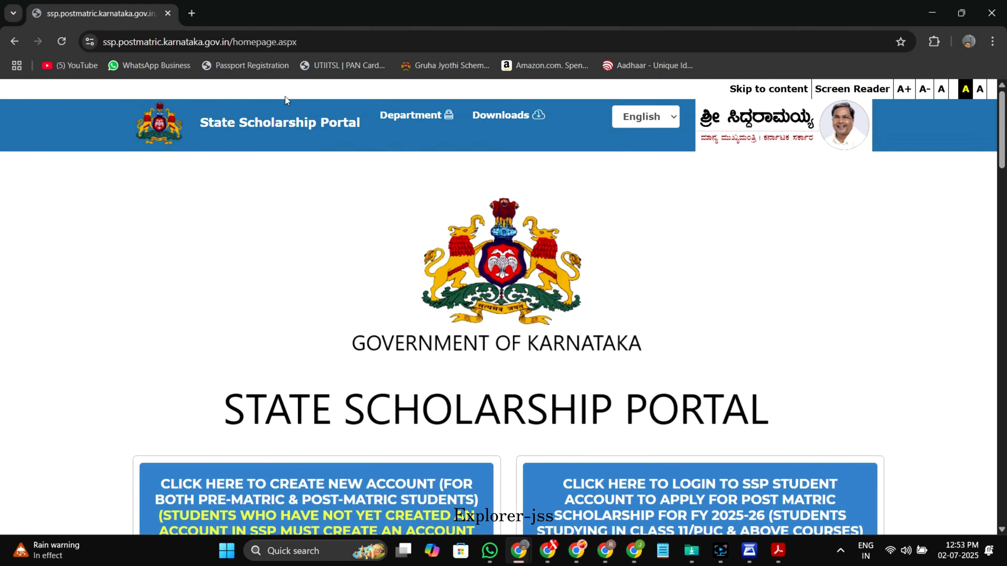
scroll(285, 97, down, 3)
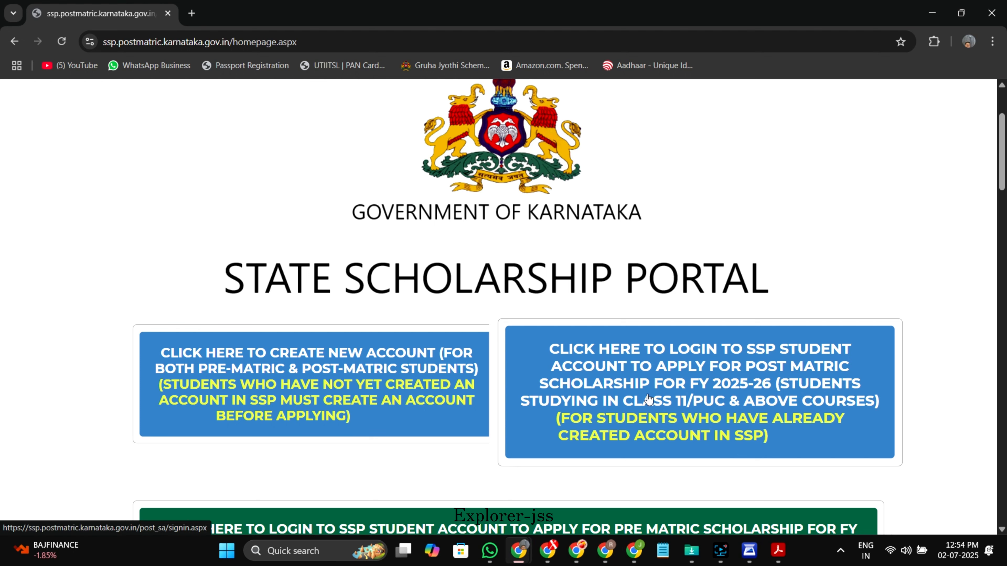
click(777, 399)
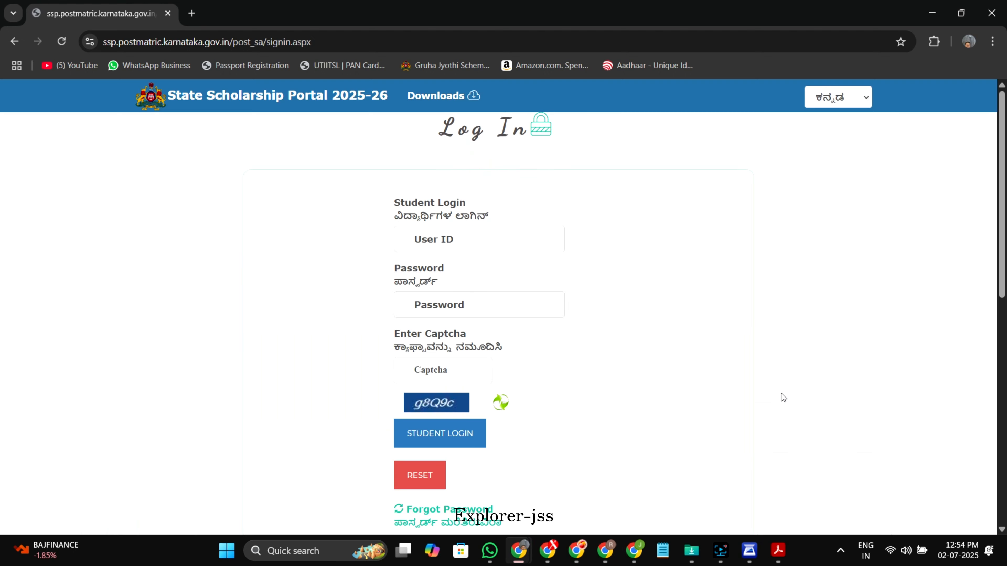
Enter the student's user ID and password, then move to the captcha field
click(459, 238)
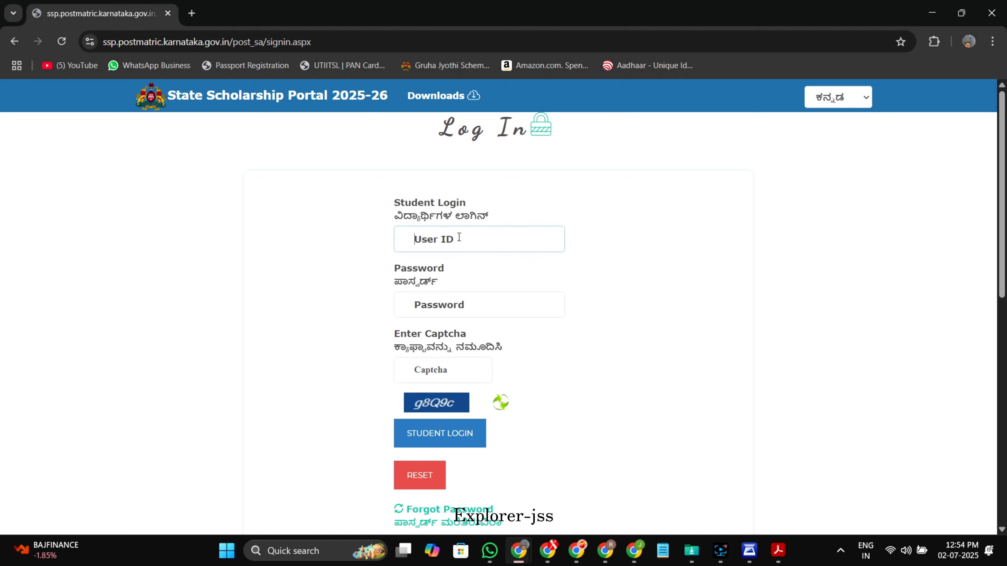
text(**)
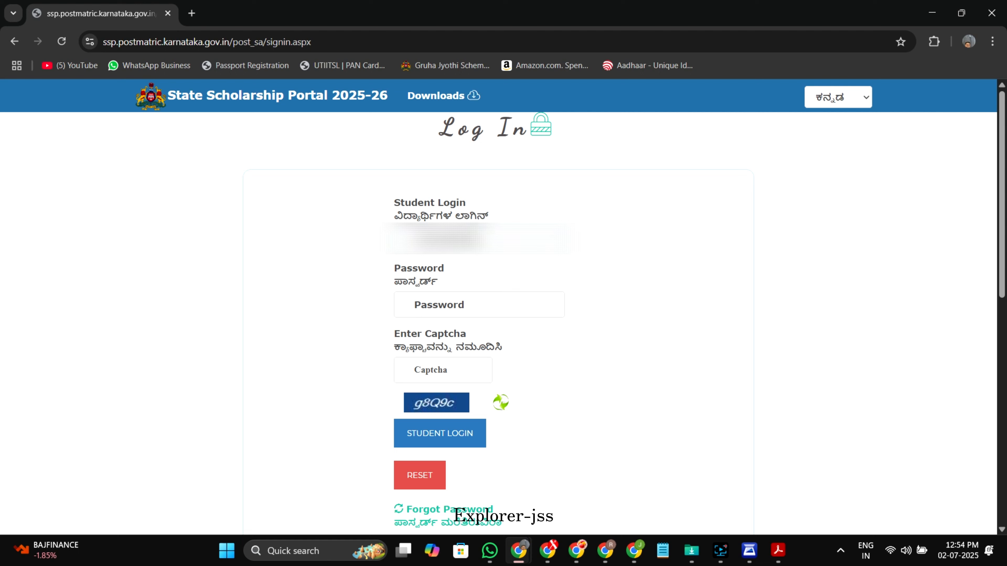
click(444, 310)
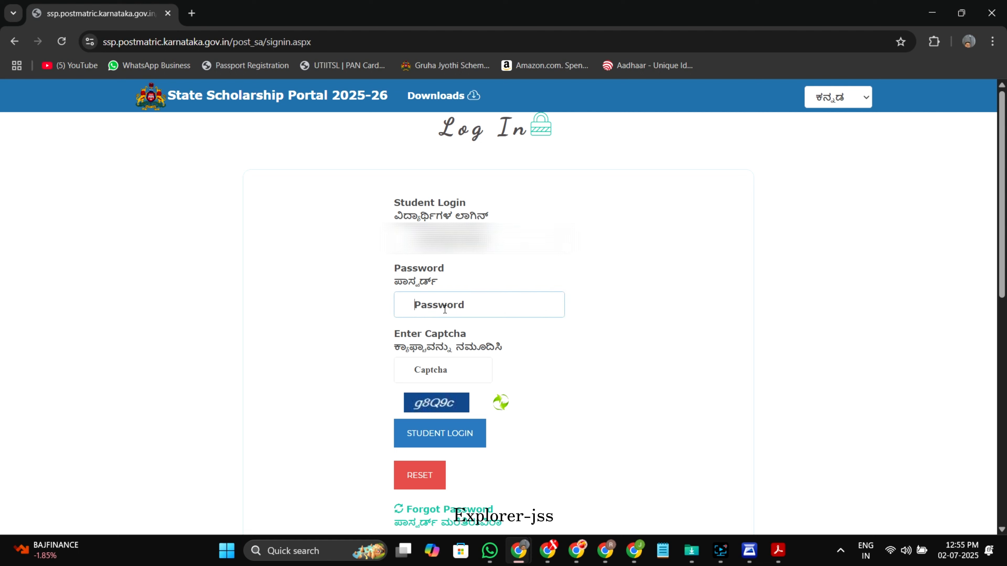
text(************)
click(451, 373)
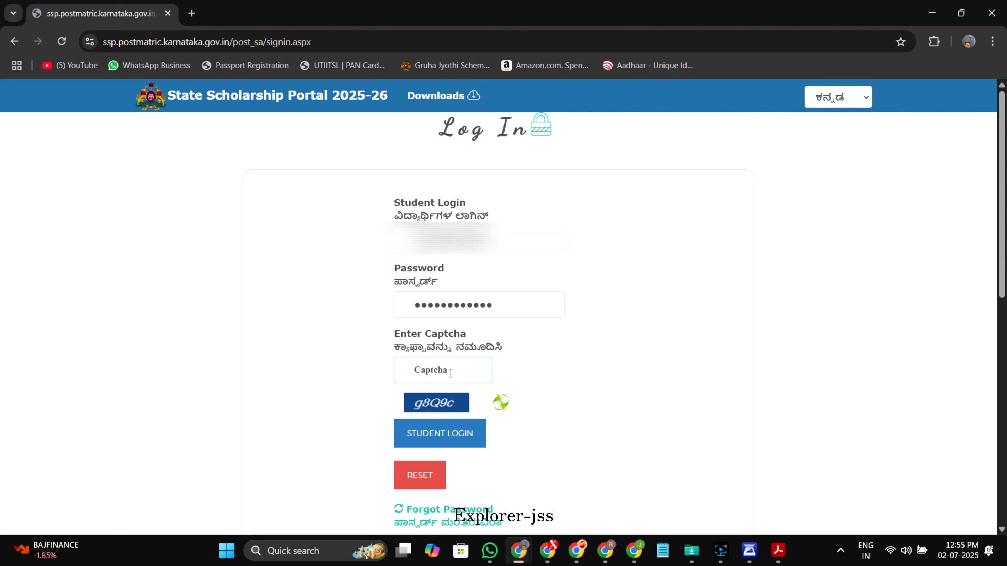
Log in with the captcha and open the Aadhaar e-KYC service
text(g8Q9c)
click(439, 434)
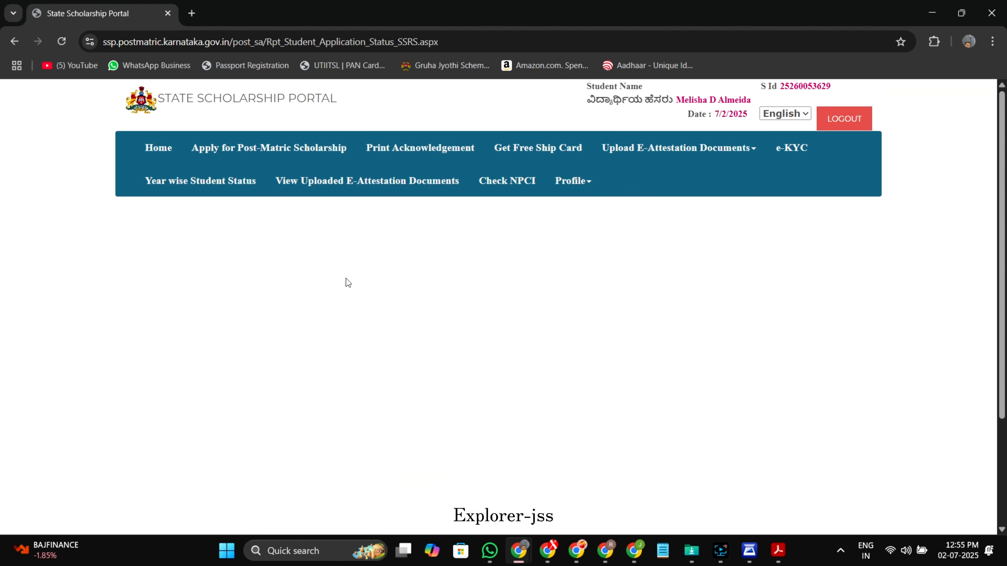
click(798, 149)
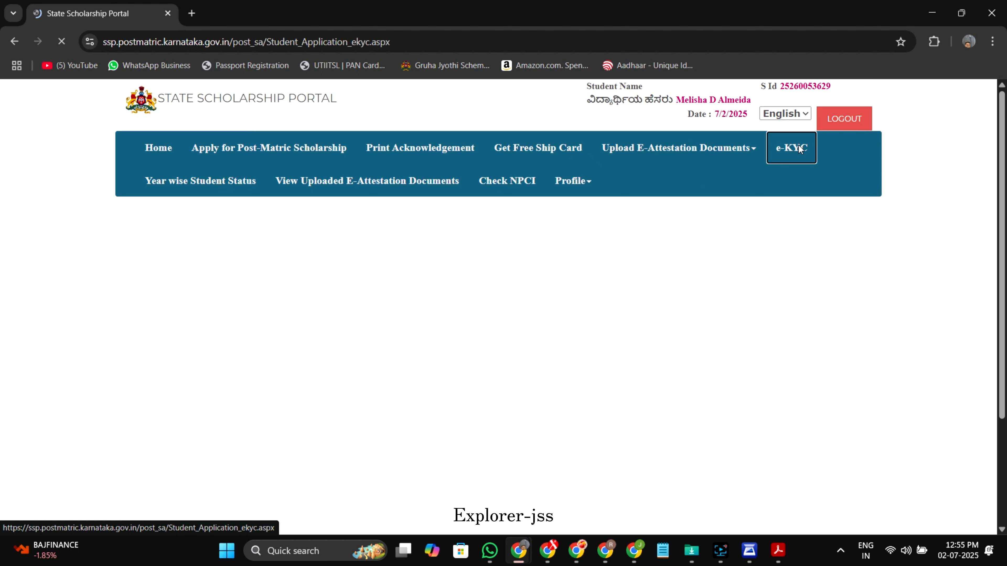
click(397, 292)
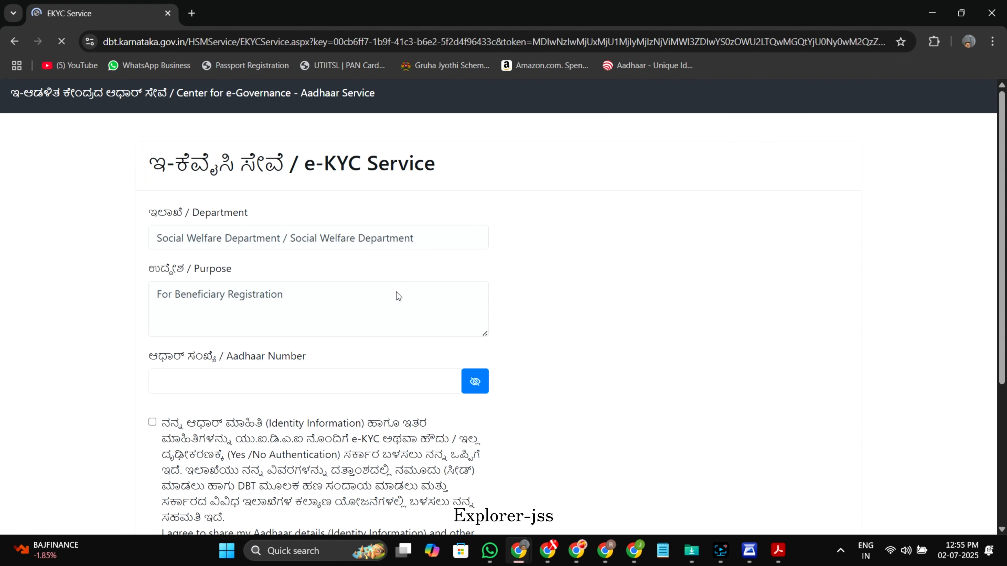
Enter the Aadhaar number, give consent, choose OTP authentication and request the OTP
click(213, 380)
text(••)
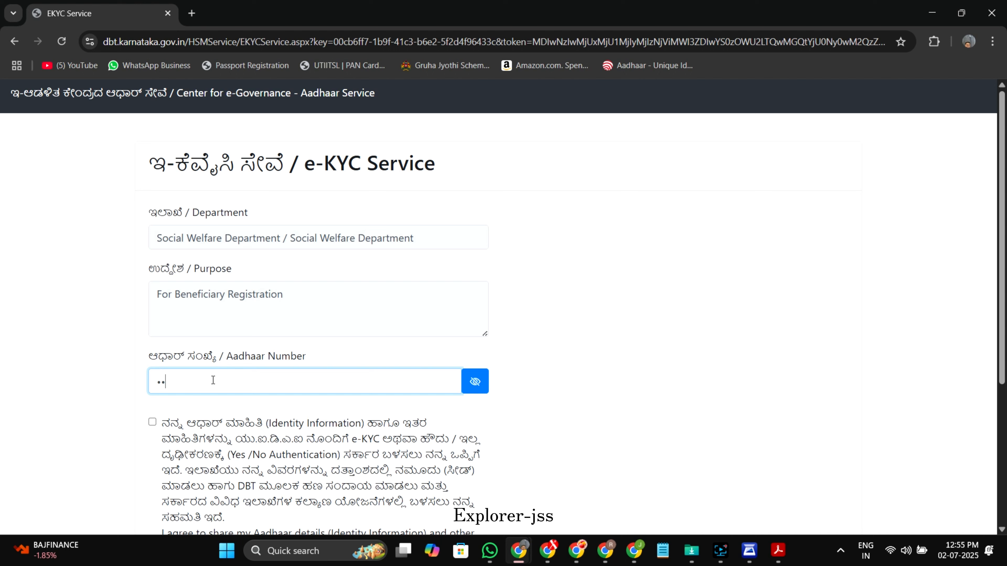
text(••)
scroll(370, 427, down, 3)
click(152, 291)
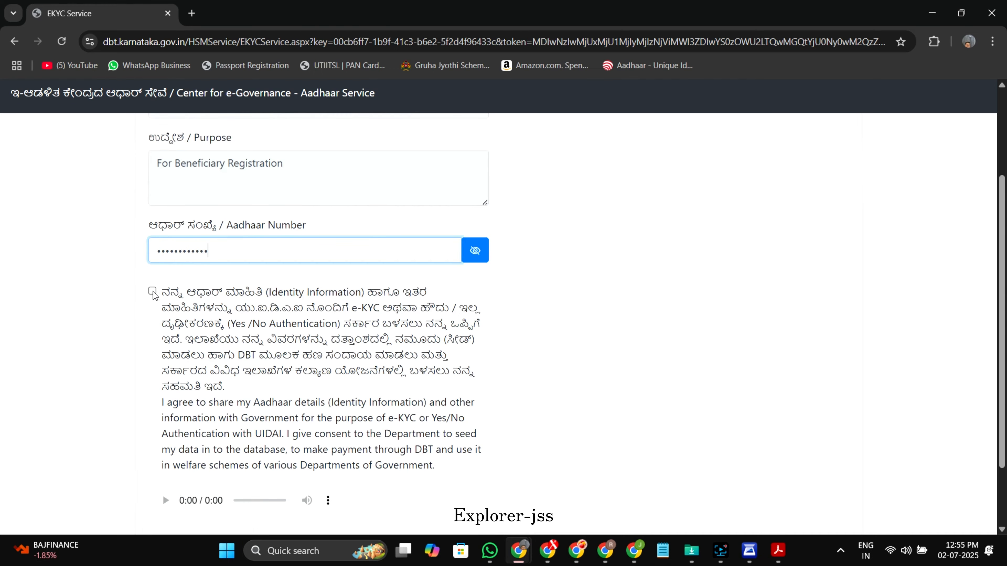
scroll(364, 278, down, 2)
click(152, 495)
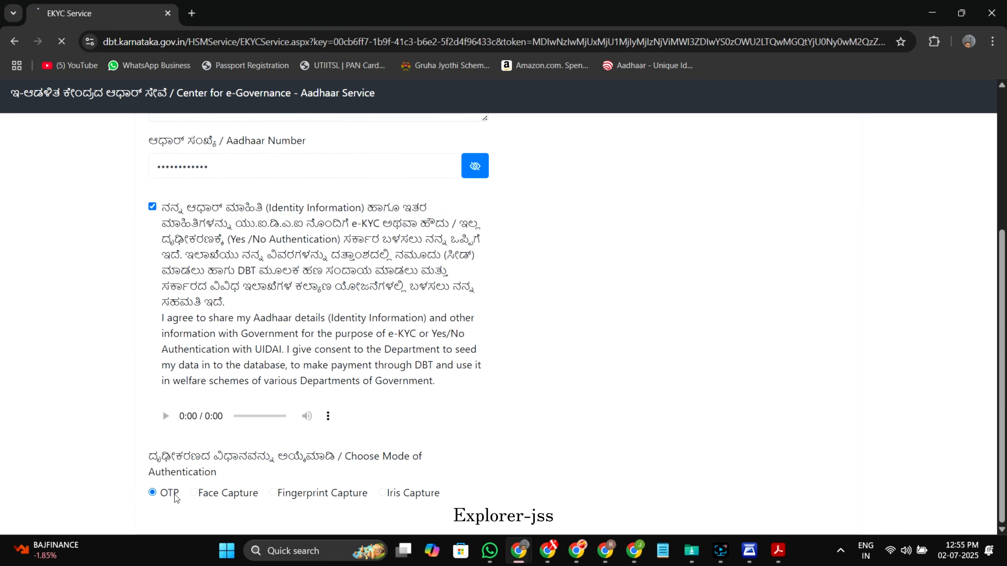
scroll(383, 363, up, 1)
scroll(383, 362, down, 1)
click(242, 483)
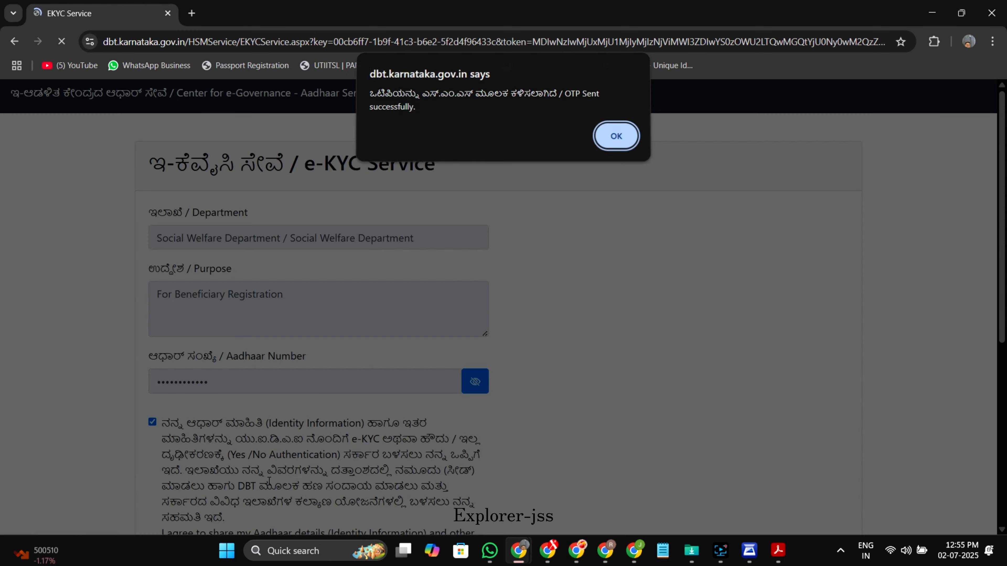
click(618, 143)
Enter the received OTP and submit it to complete e-KYC
scroll(326, 314, down, 6)
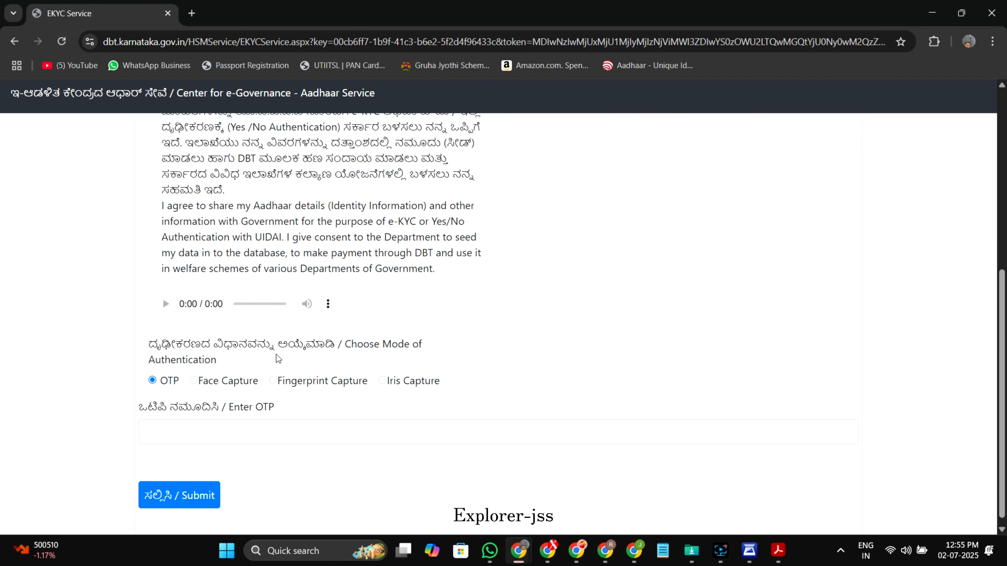
click(204, 432)
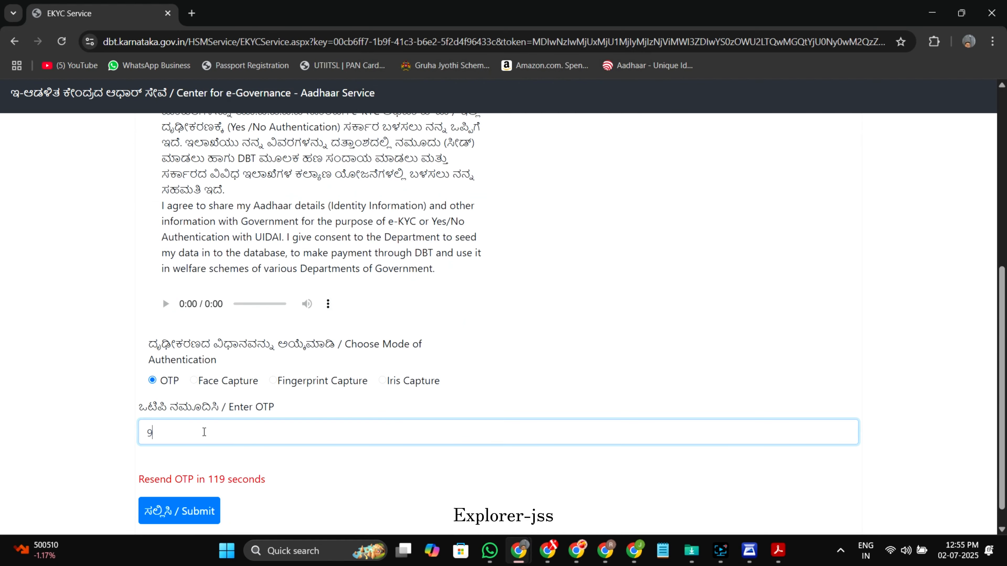
scroll(204, 432, down, 1)
click(185, 491)
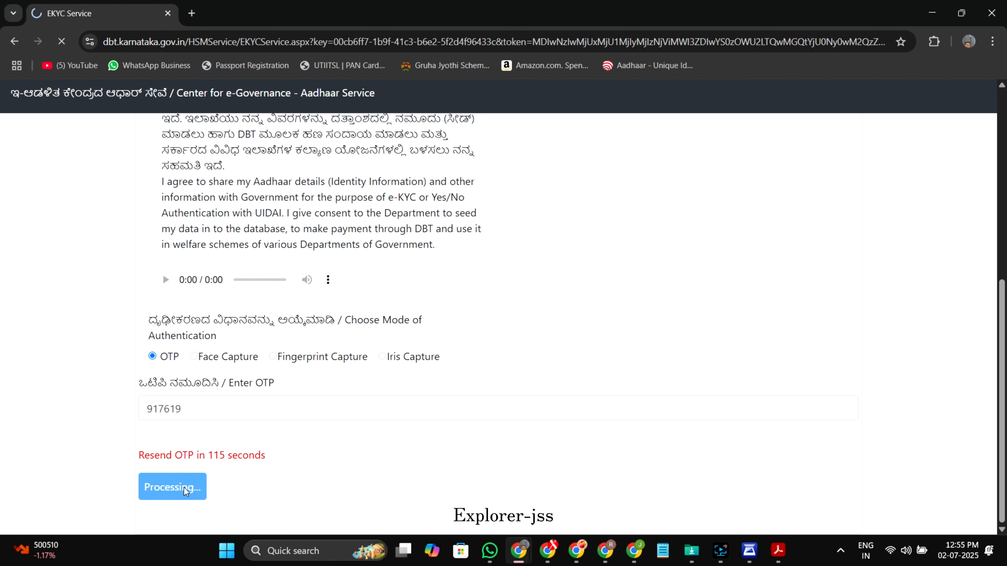
Save the e-KYC photograph and open the Post-Matric Scholarship application
scroll(260, 444, down, 3)
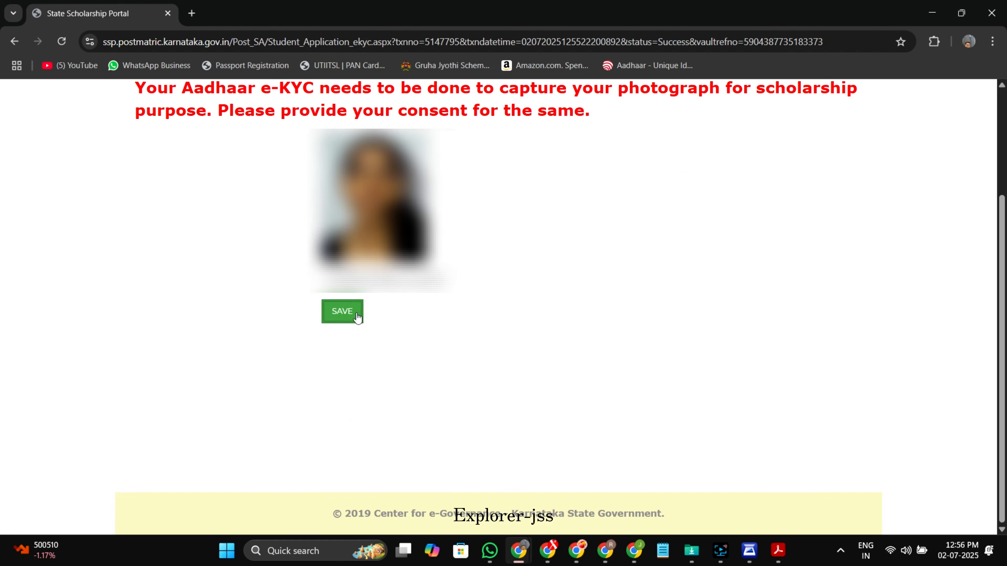
click(352, 314)
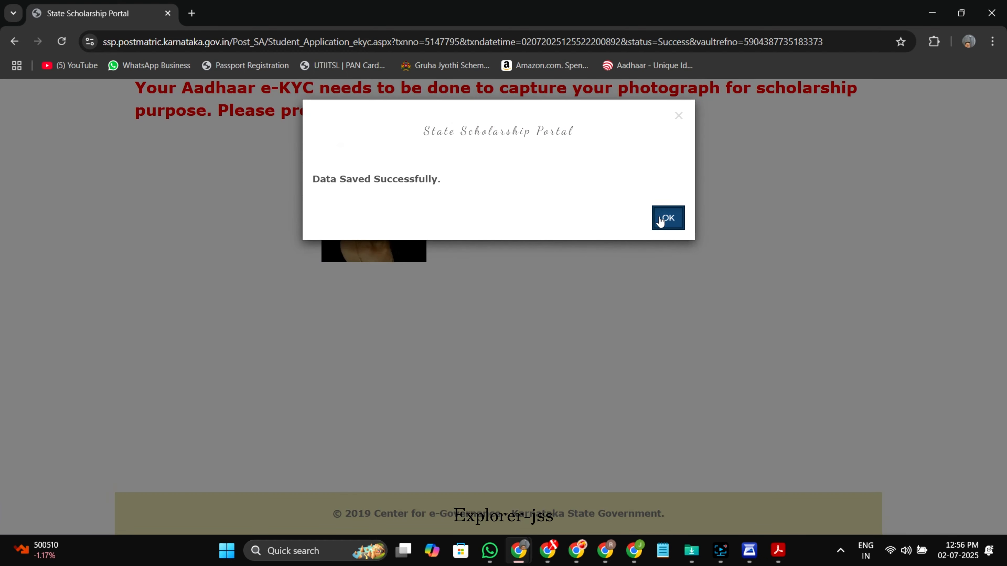
click(666, 219)
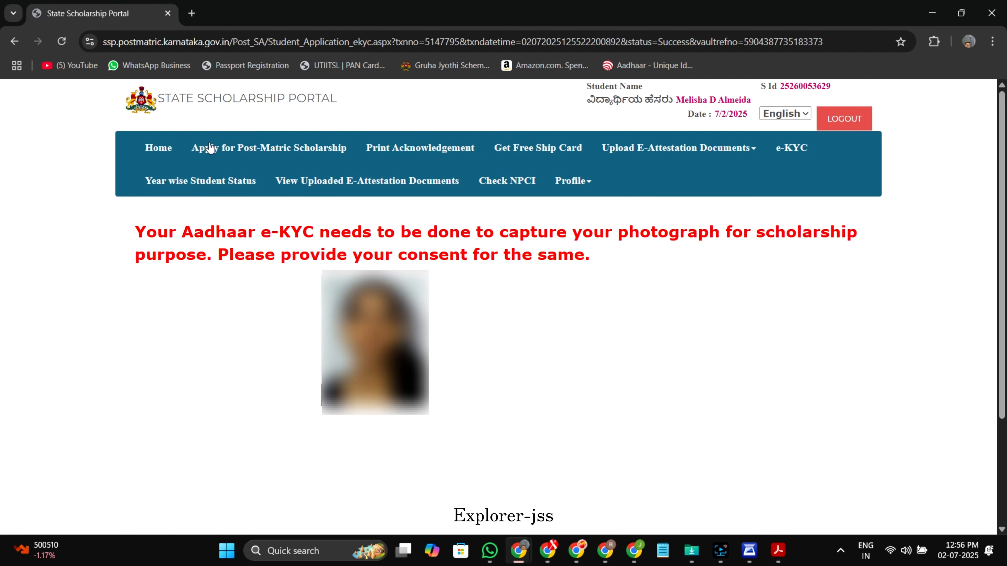
click(289, 148)
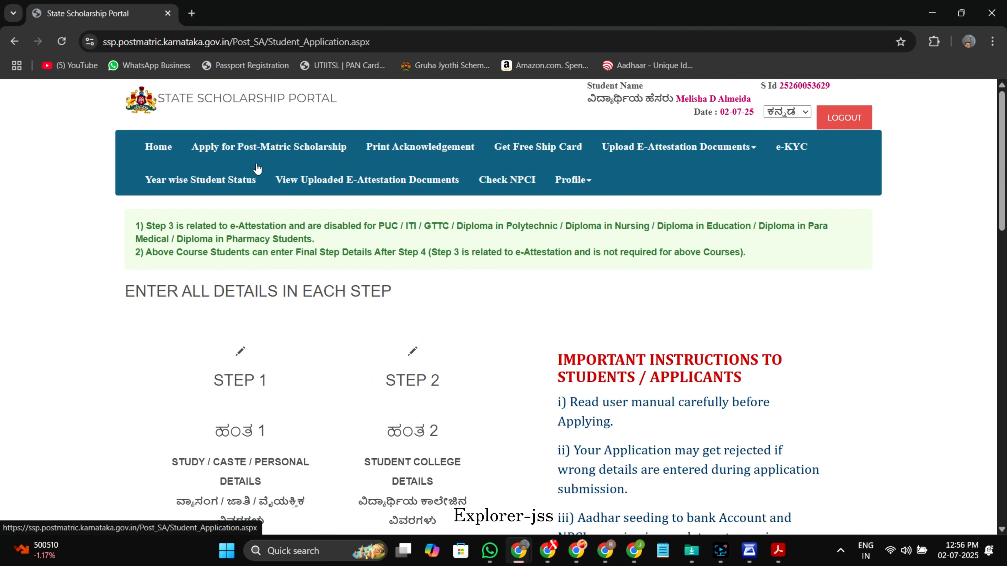
Open Step 1, fetch SSLC details by registration number, confirm the name match and save
scroll(228, 235, down, 5)
click(230, 292)
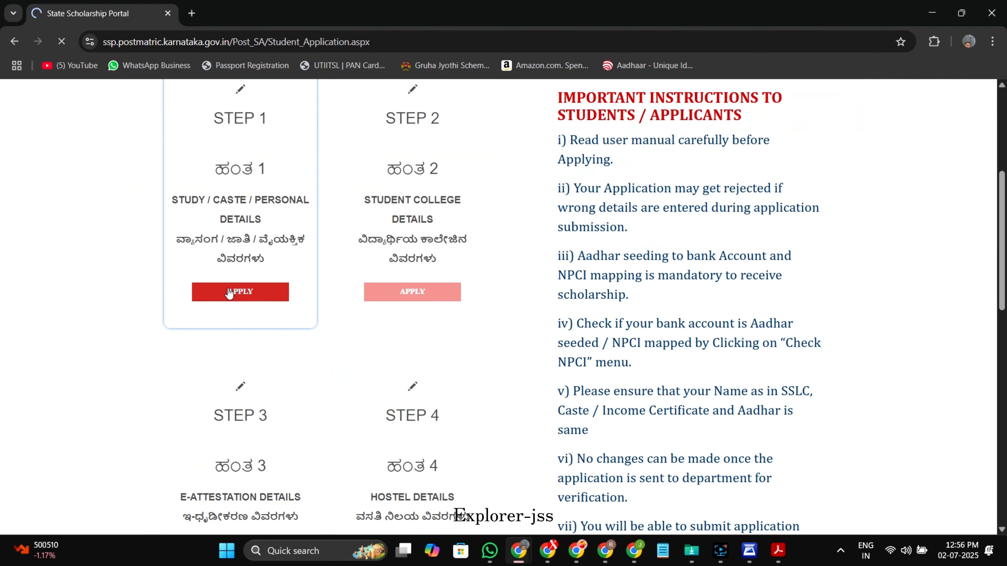
scroll(393, 285, down, 4)
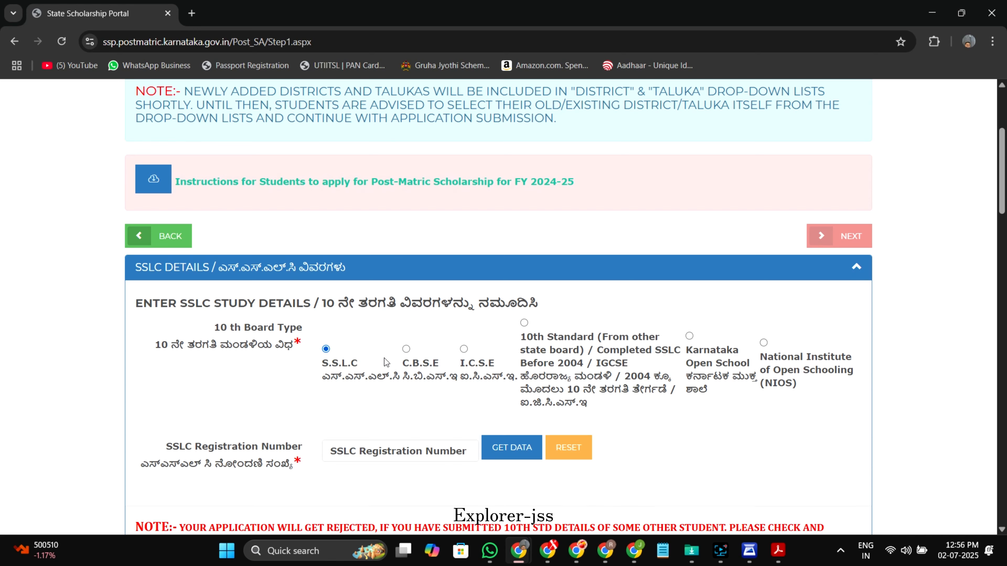
scroll(389, 377, down, 3)
click(384, 320)
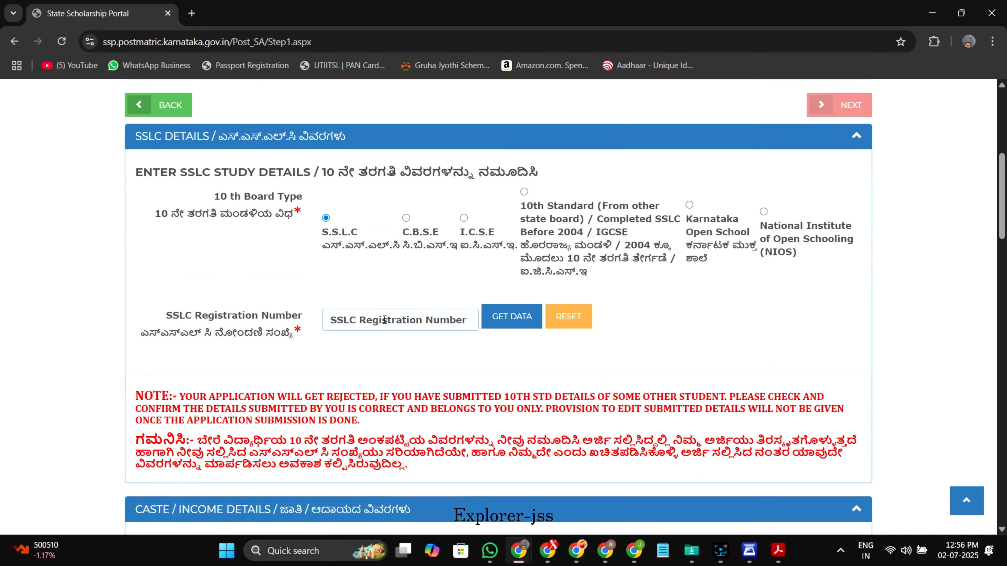
click(511, 316)
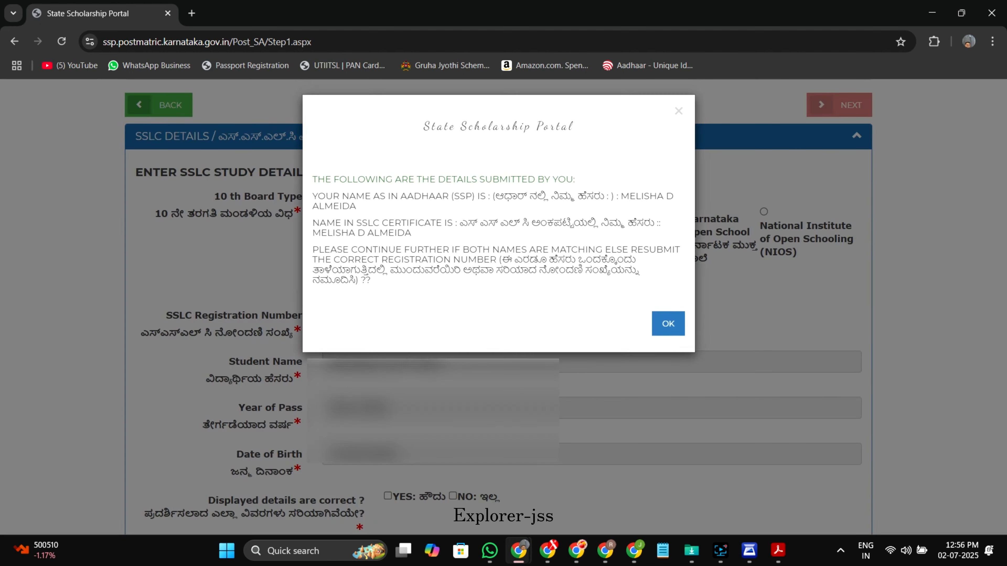
click(668, 328)
click(361, 302)
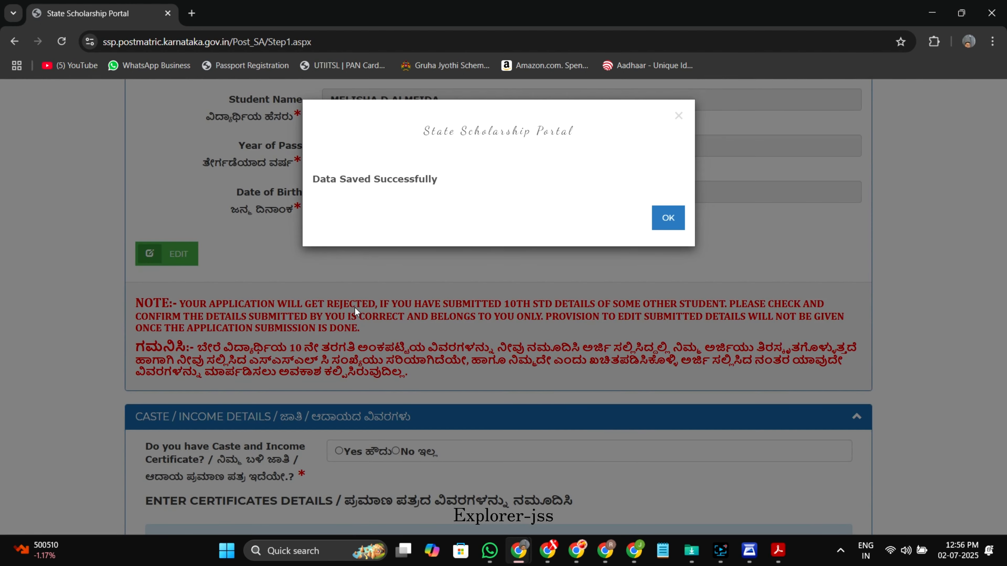
click(667, 218)
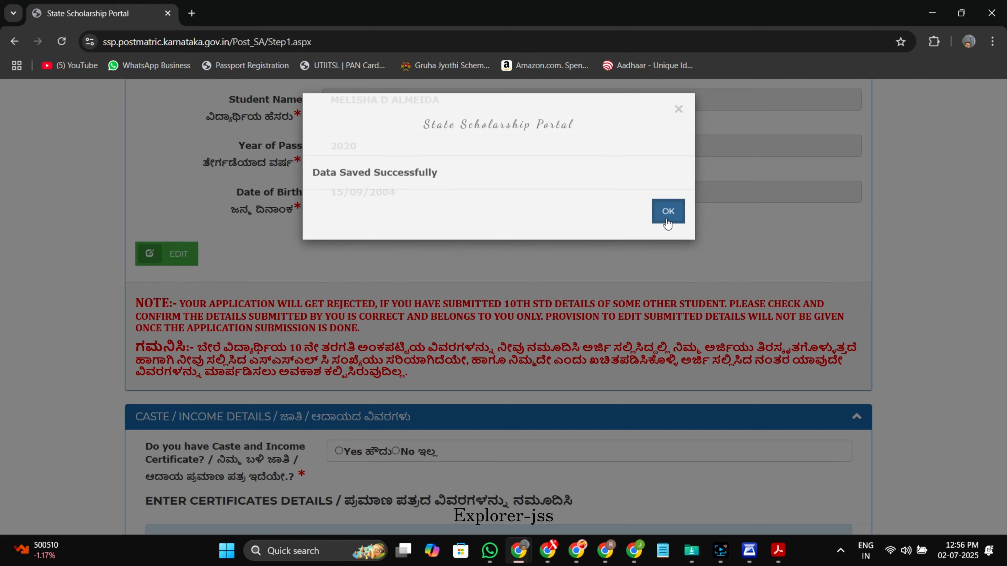
scroll(268, 334, down, 3)
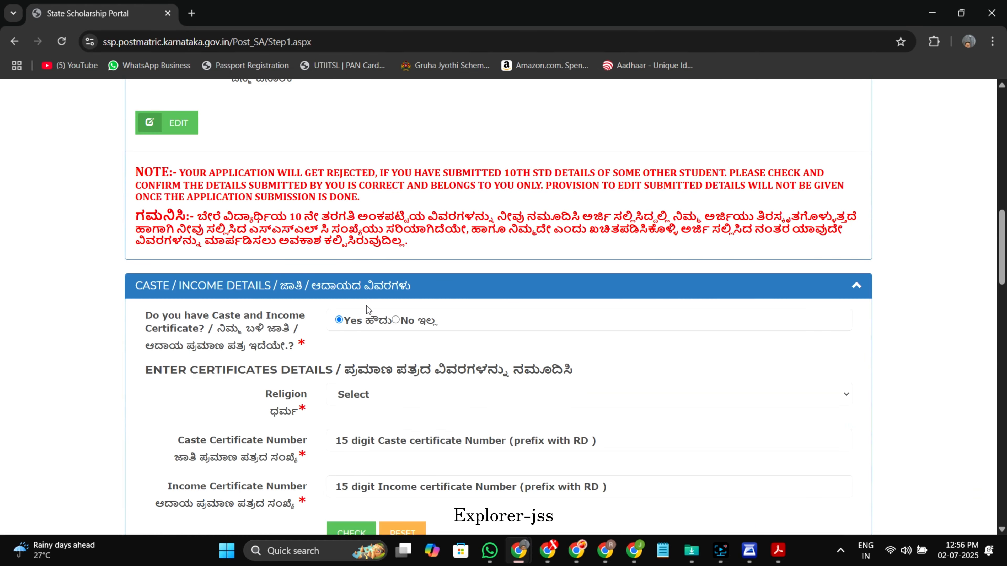
Pick the student's religion, then confirm and save the caste and income details
click(365, 390)
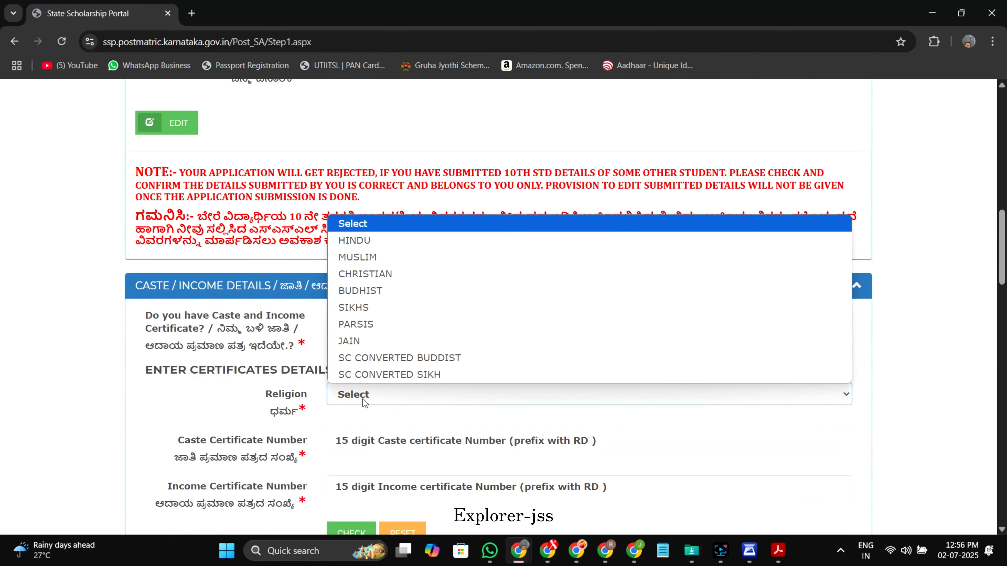
click(366, 263)
scroll(368, 275, down, 2)
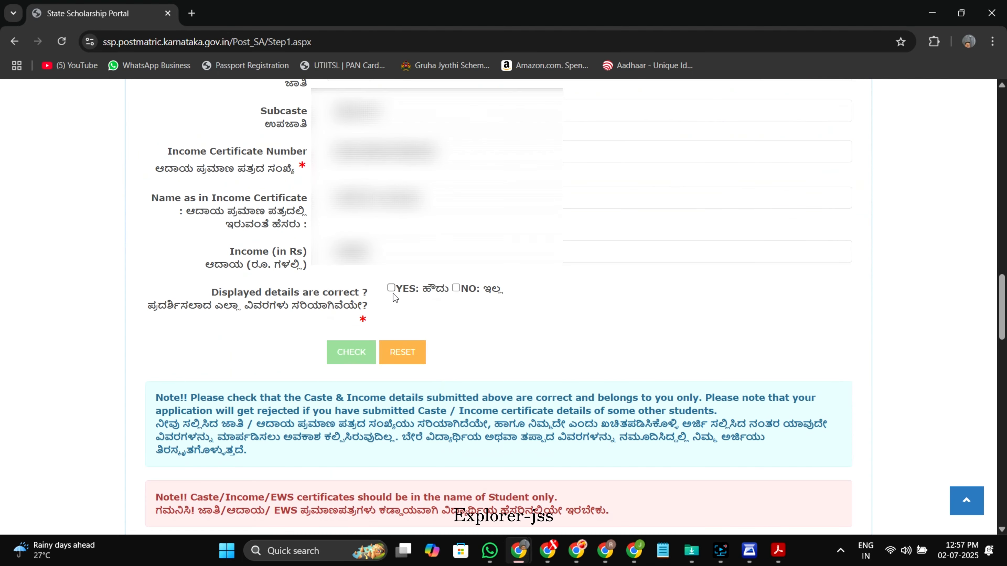
click(391, 287)
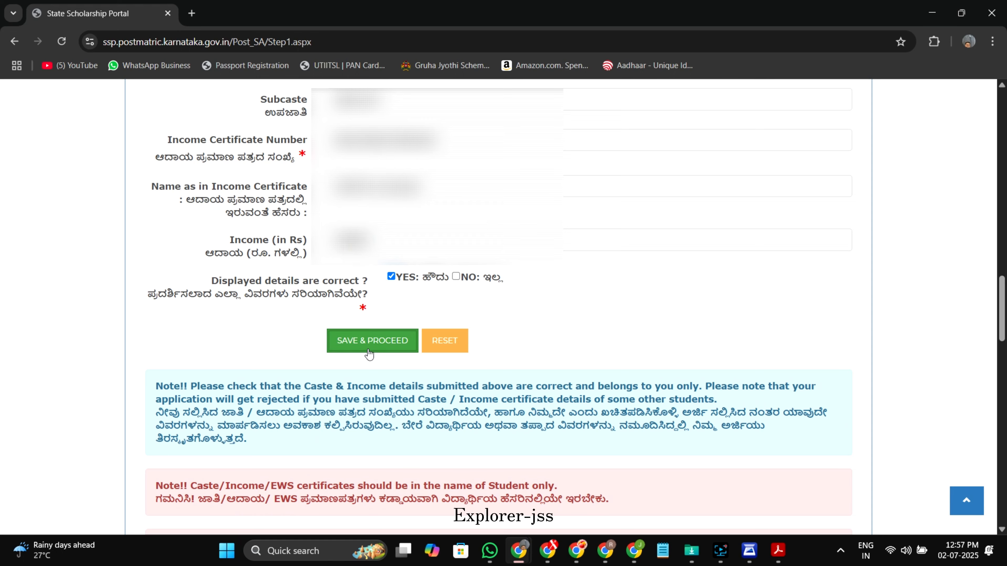
click(368, 352)
click(618, 324)
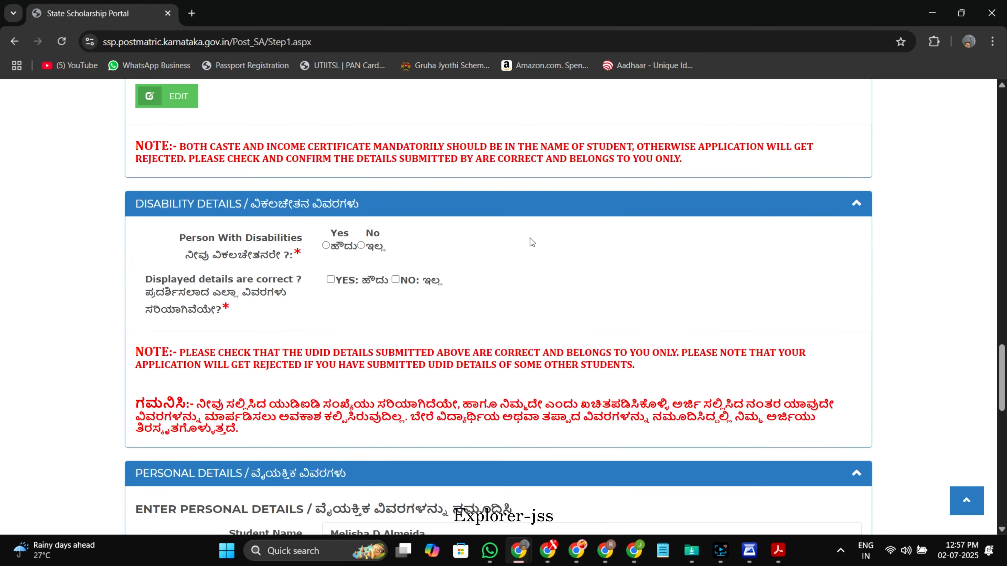
Answer No to having a disability and save the disability details
click(361, 245)
click(377, 286)
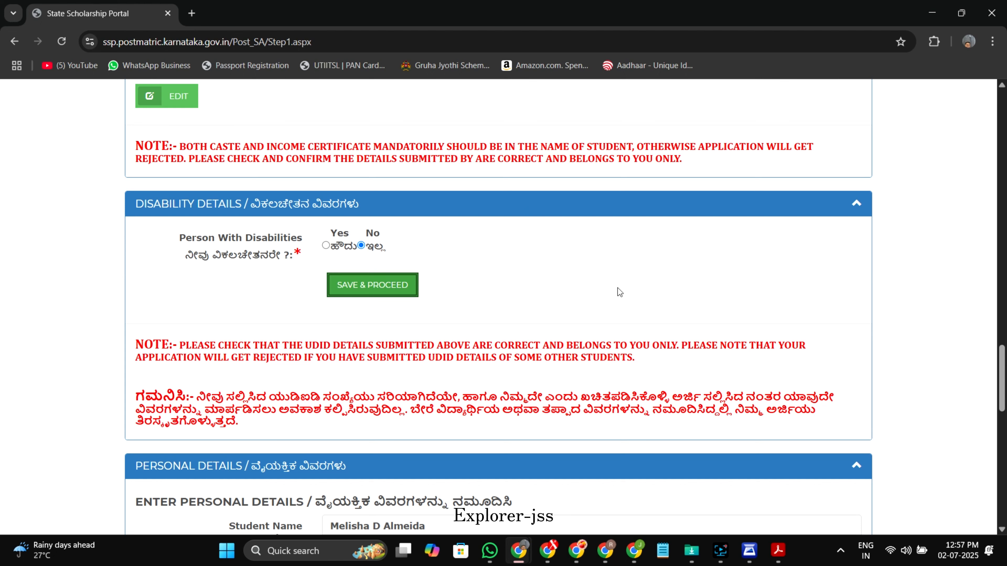
click(676, 220)
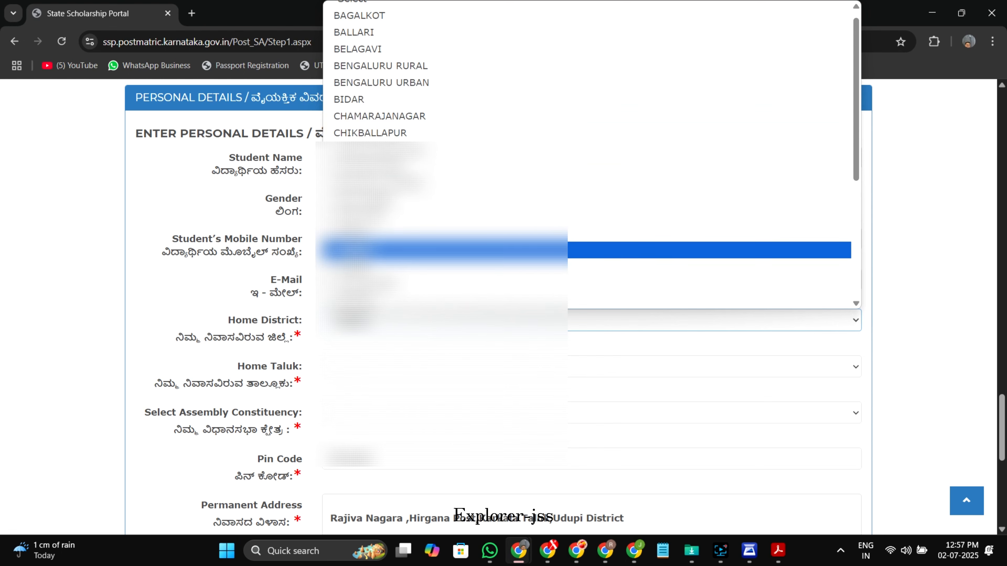
Choose the home district and taluk, confirm the personal details and save them
scroll(591, 216, down, 4)
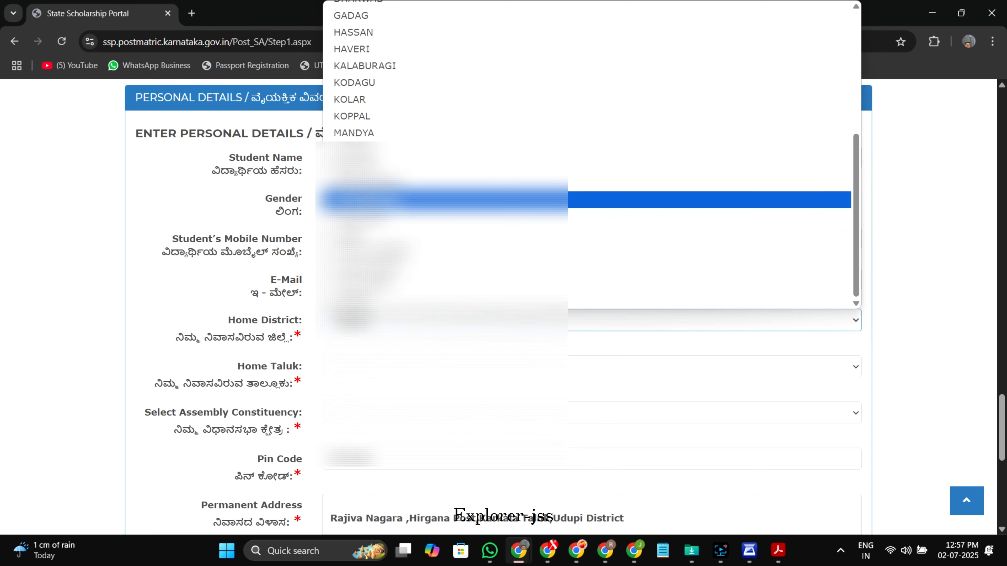
click(371, 233)
scroll(369, 341, down, 1)
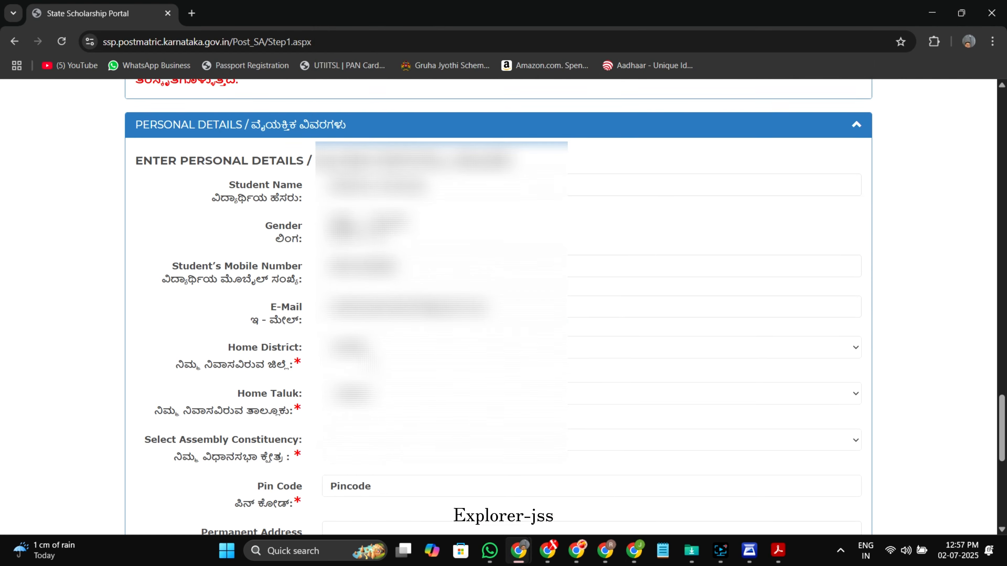
click(369, 332)
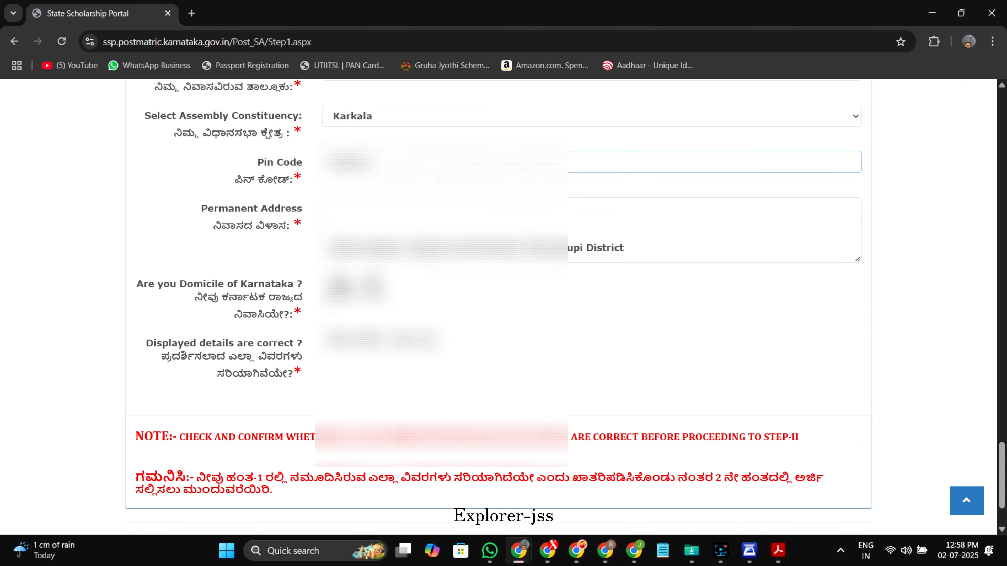
click(328, 289)
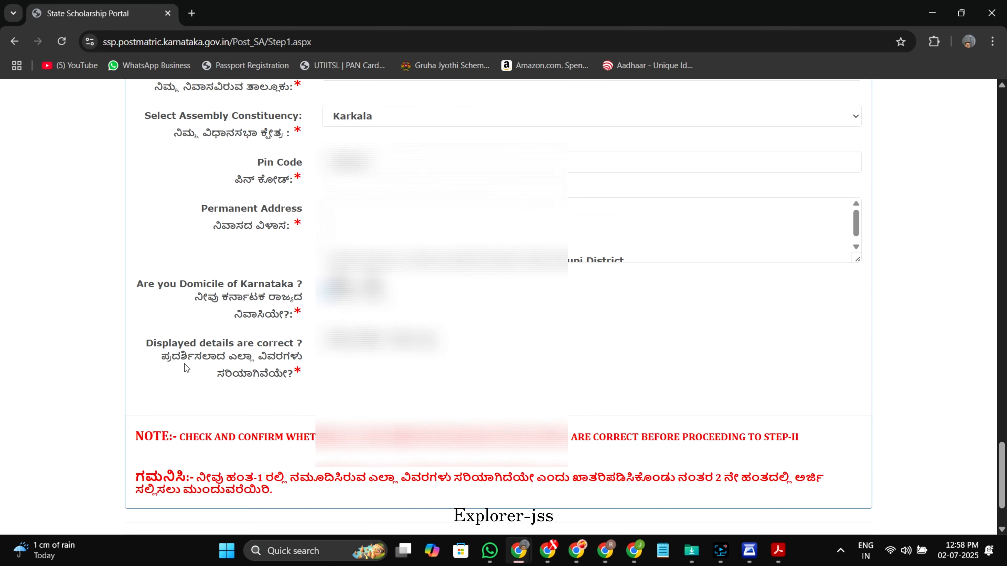
click(326, 338)
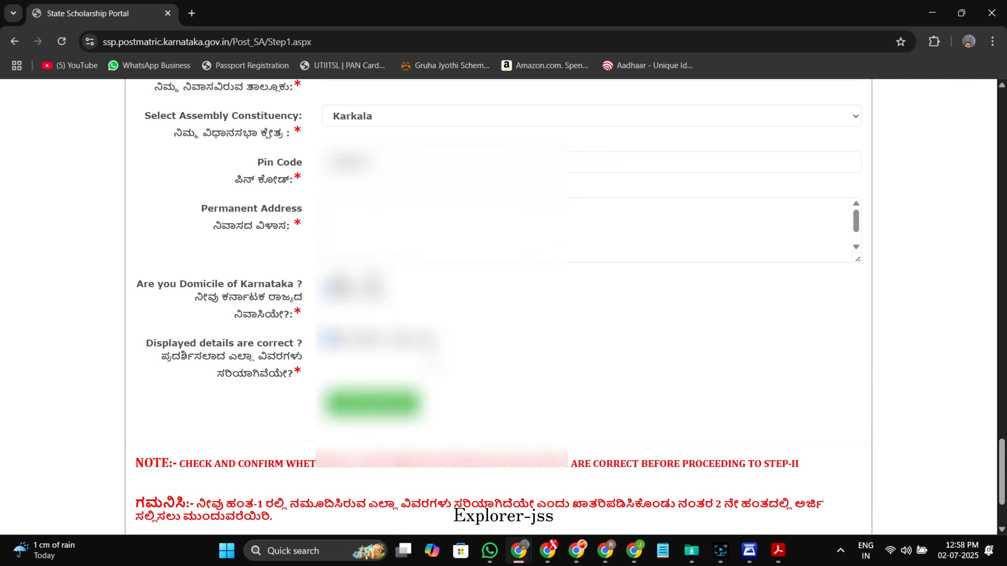
scroll(392, 295, down, 3)
click(393, 293)
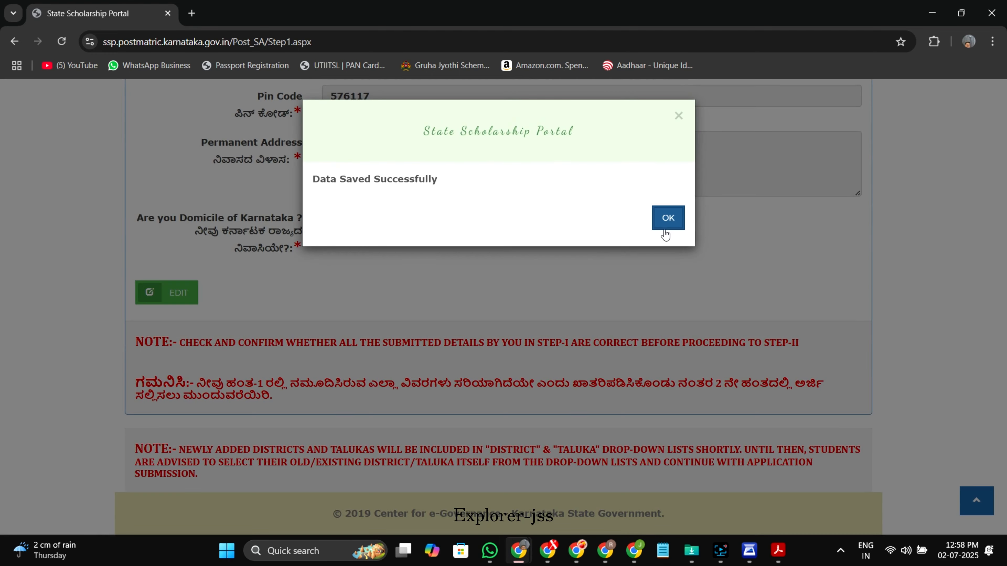
Move on to Step 2 and answer Yes to studying outside Karnataka
click(668, 219)
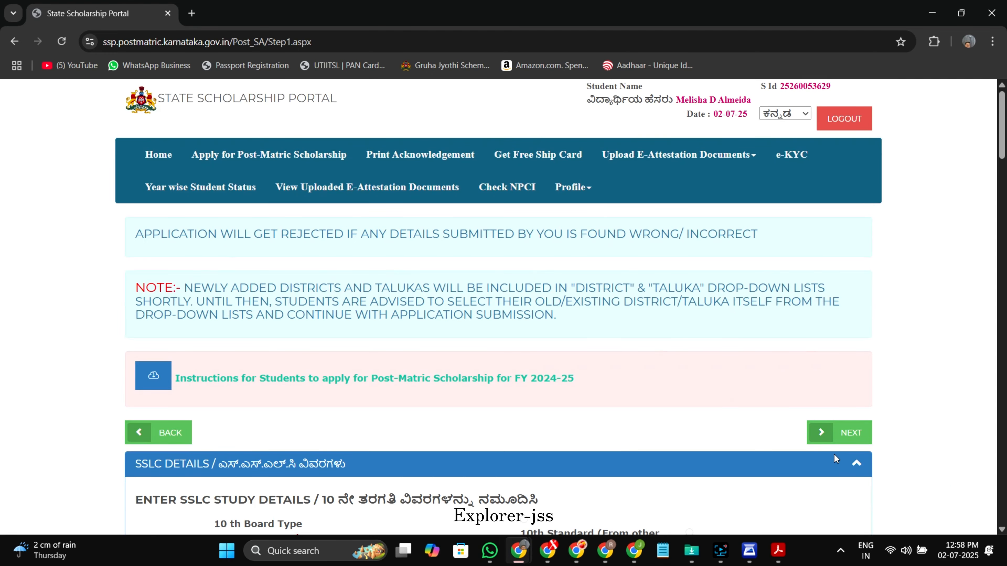
click(826, 432)
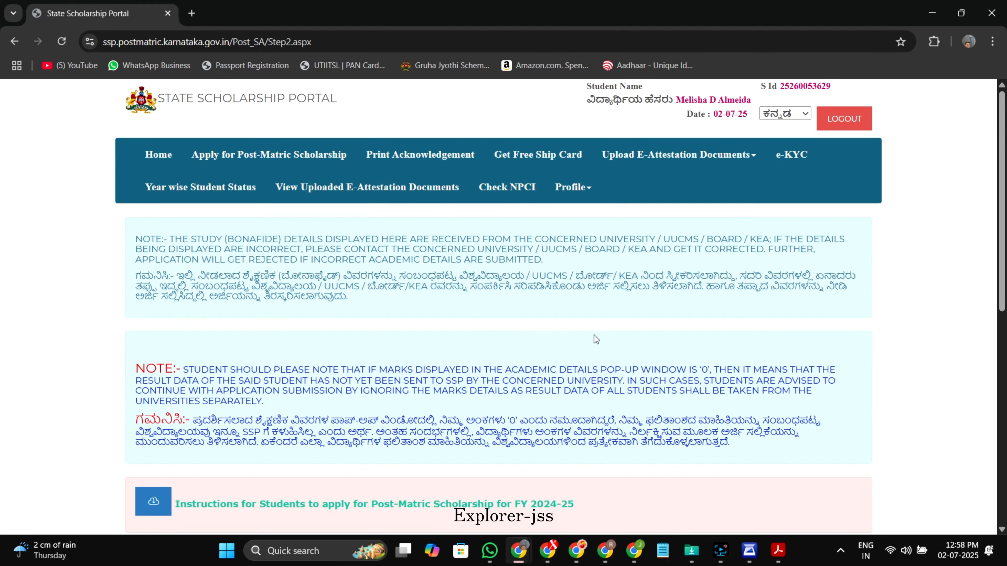
scroll(525, 320, down, 8)
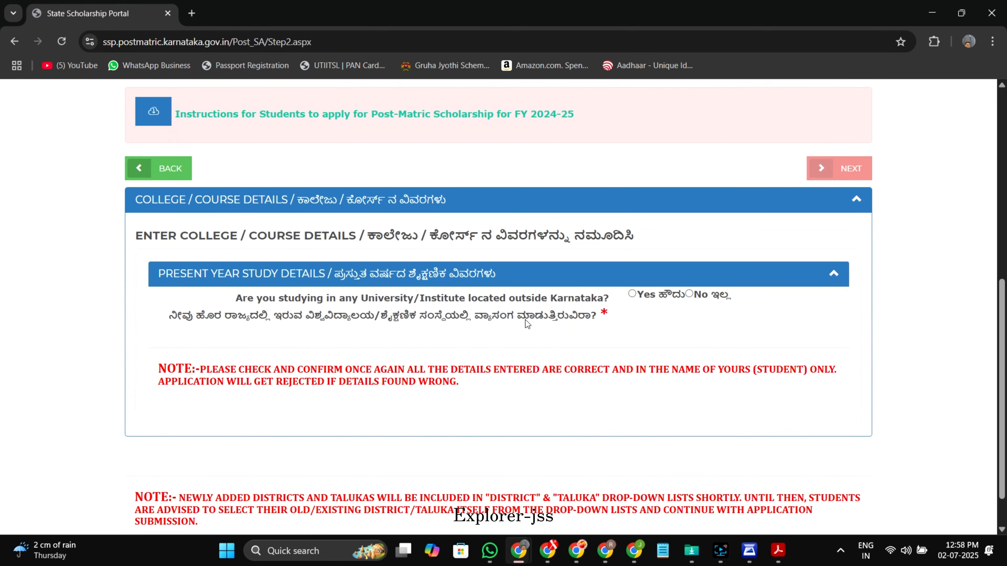
click(632, 291)
click(539, 308)
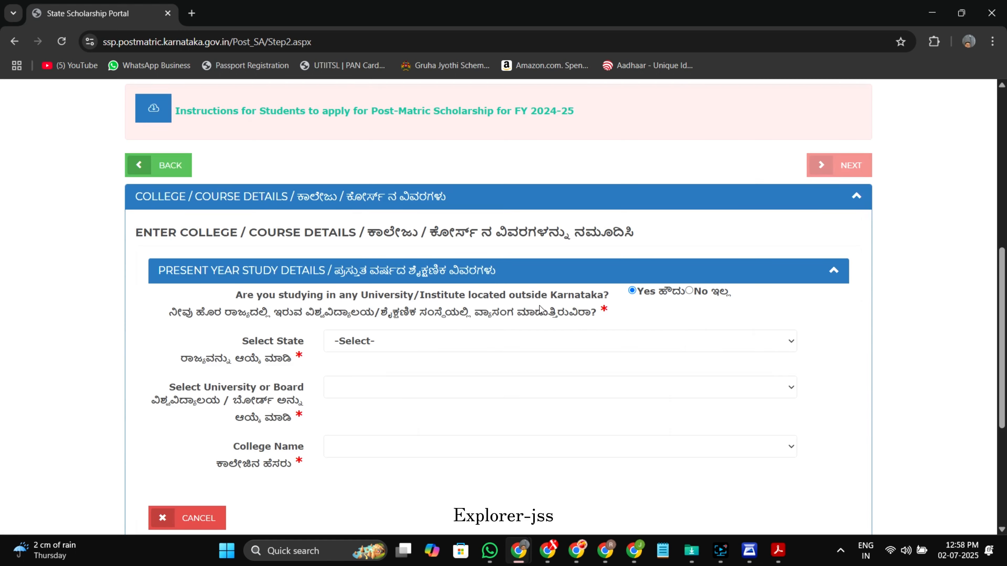
Choose Kerala as the state and request the student's academic data
click(404, 342)
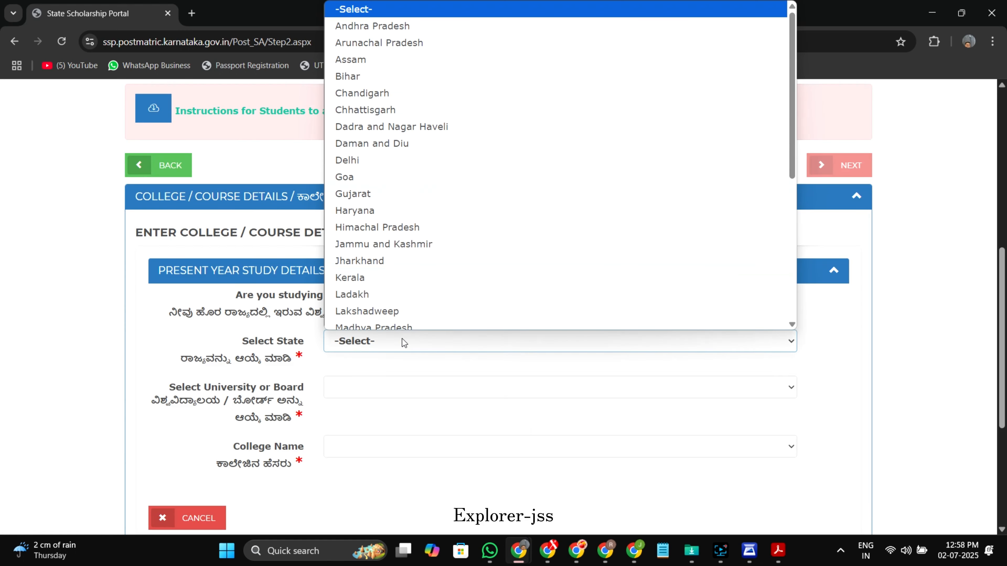
click(390, 271)
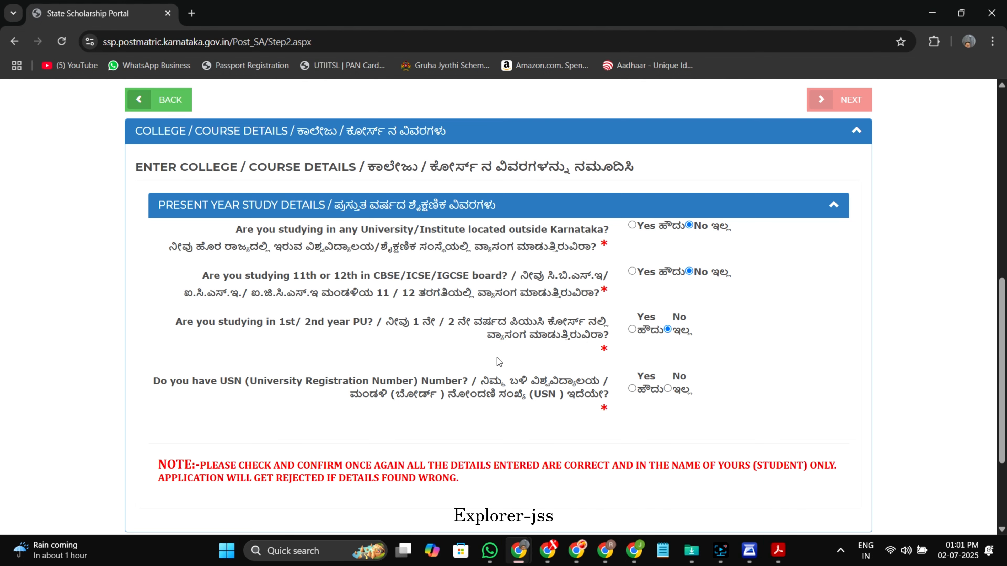
scroll(497, 357, down, 3)
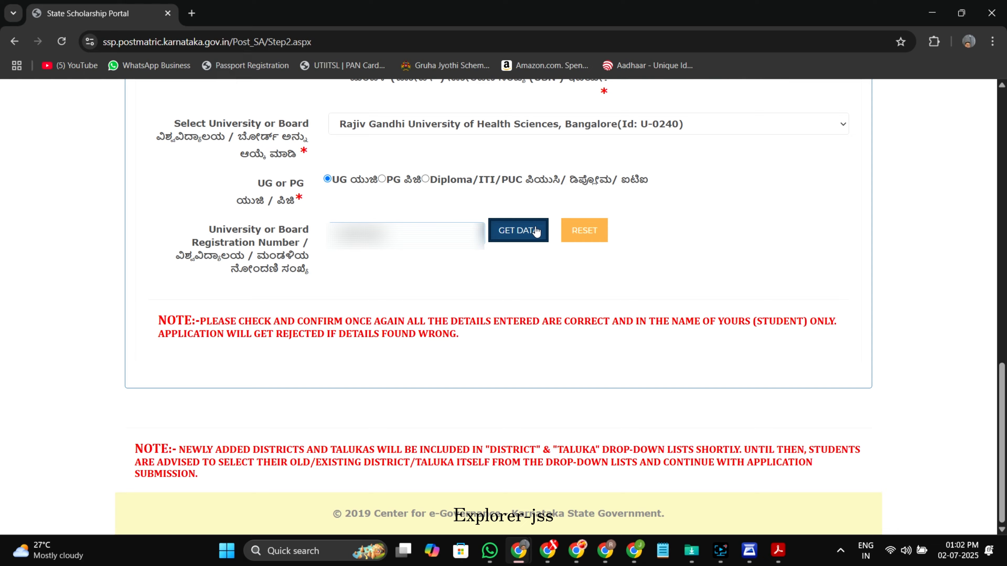
click(534, 228)
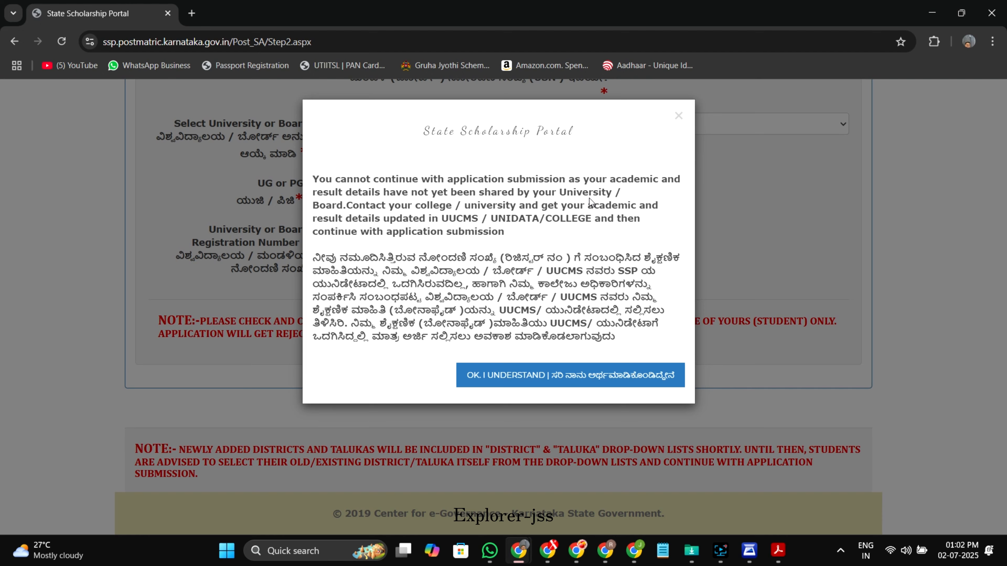
Answer No to having a USN and to a first-year professional course, dismissing both notices
click(571, 374)
click(672, 204)
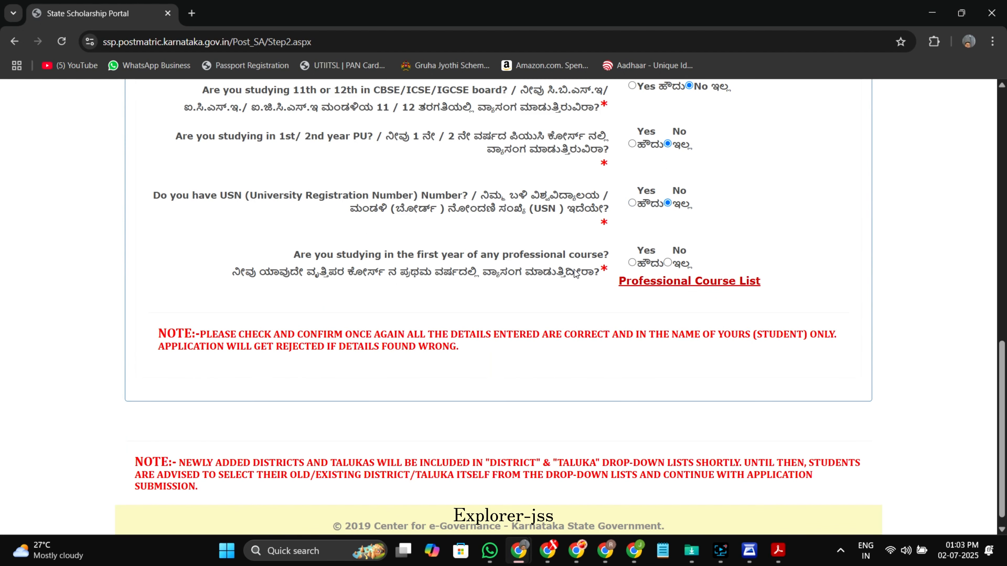
click(667, 262)
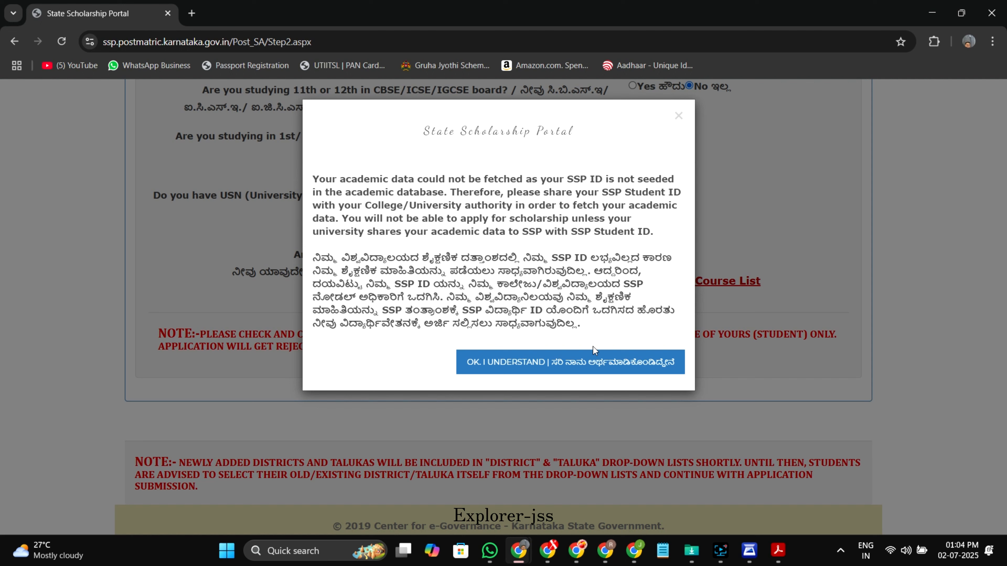
click(583, 366)
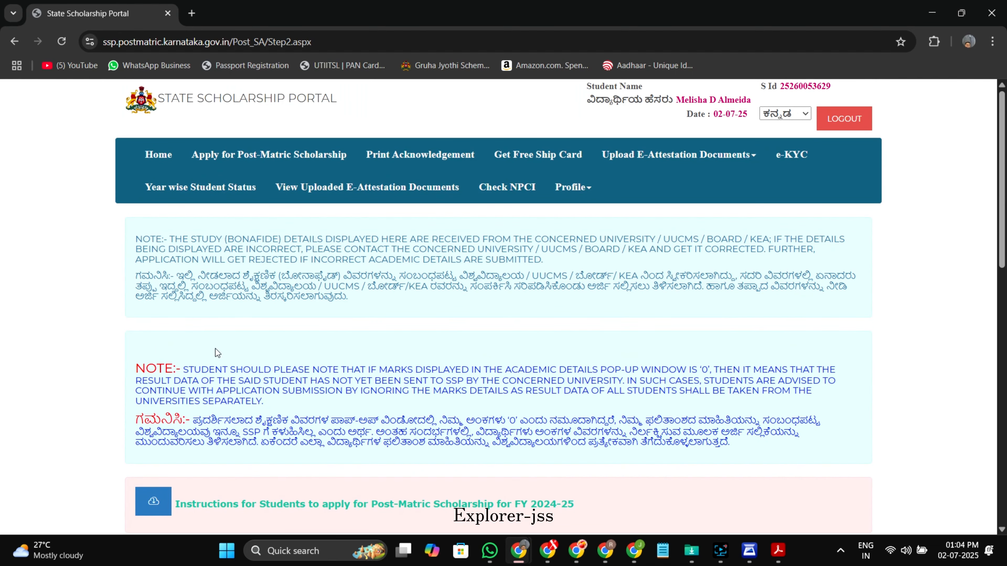
Log the student out of the portal with the LOGOUT button
click(578, 189)
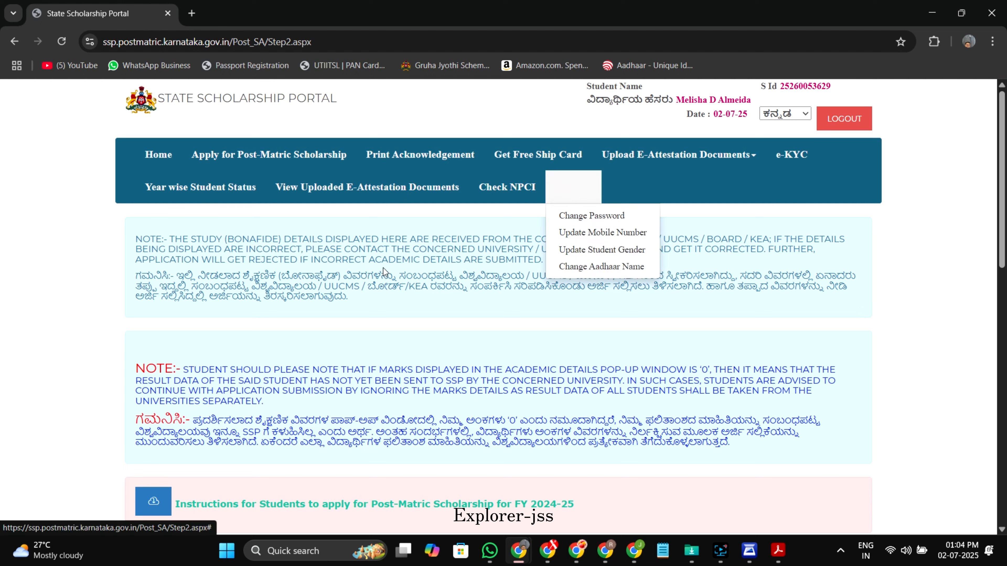
click(14, 265)
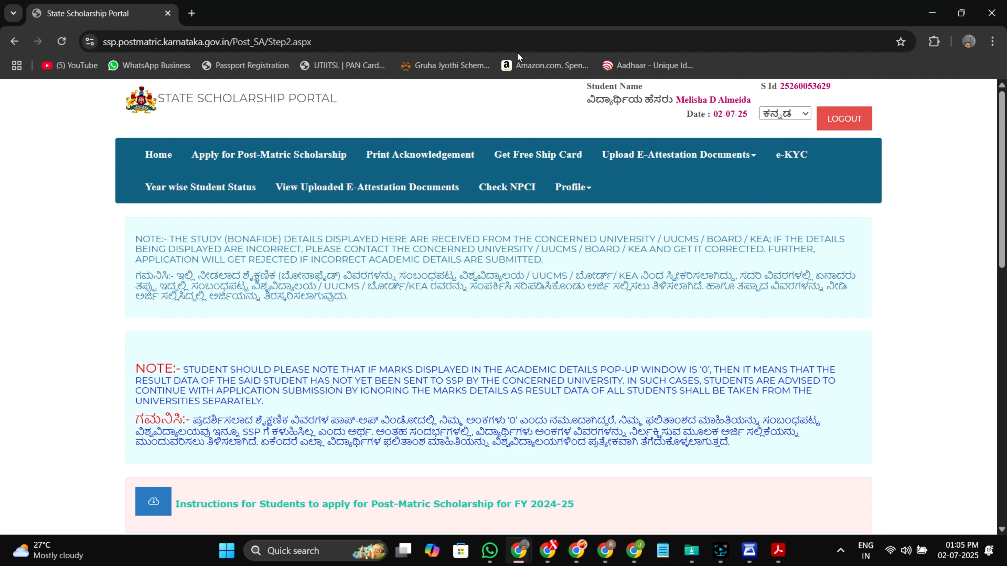
click(842, 124)
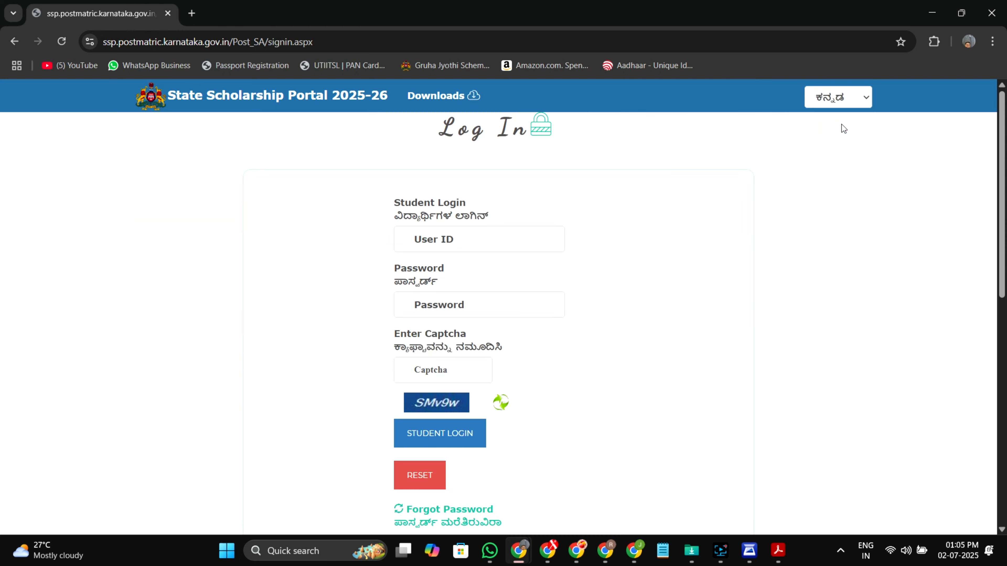